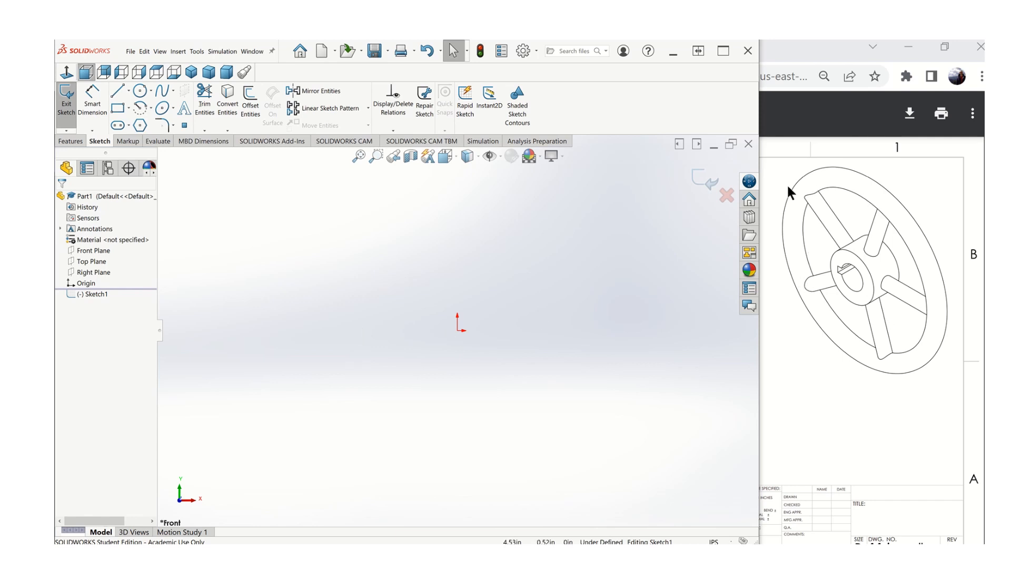
Step: Sketch a horizontal line about 3.35 in long through the origin and convert it to construction geometry
{"action": "left_click", "coordinate": [117, 91]}
{"action": "left_click", "coordinate": [355, 331]}
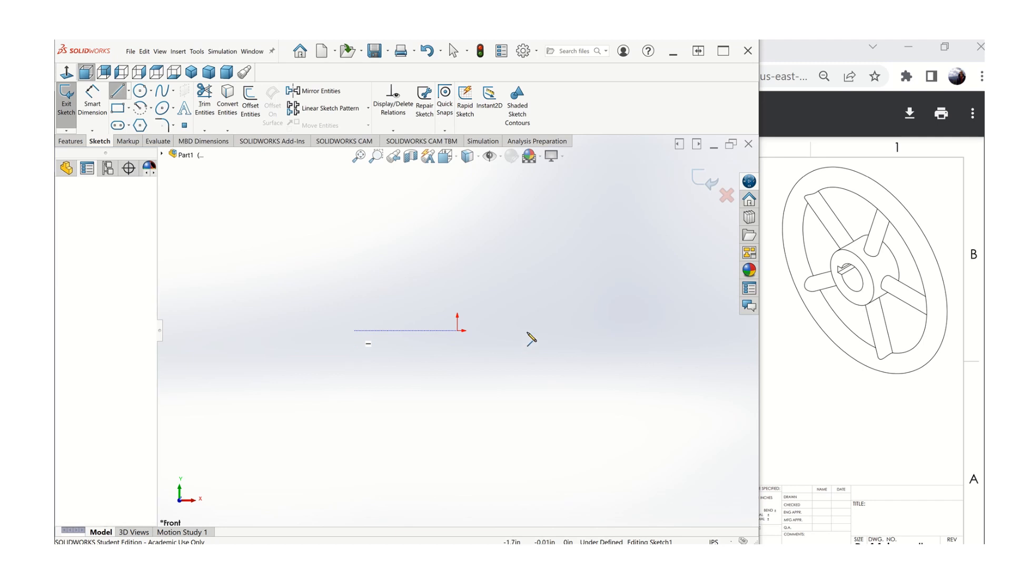
{"action": "left_click", "coordinate": [557, 330]}
{"action": "key", "text": "Escape"}
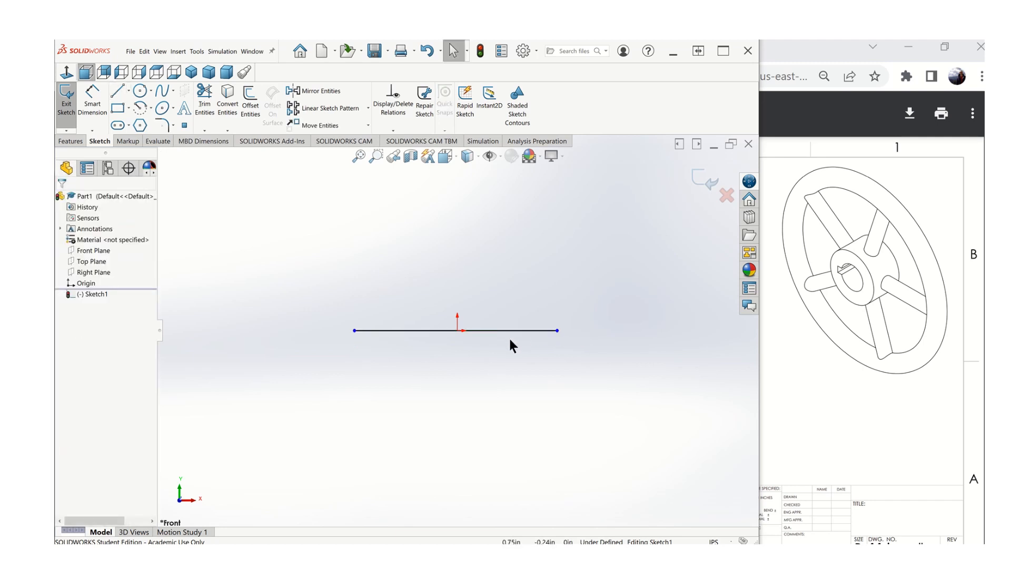
{"action": "left_click", "coordinate": [513, 330]}
{"action": "right_click", "coordinate": [524, 330]}
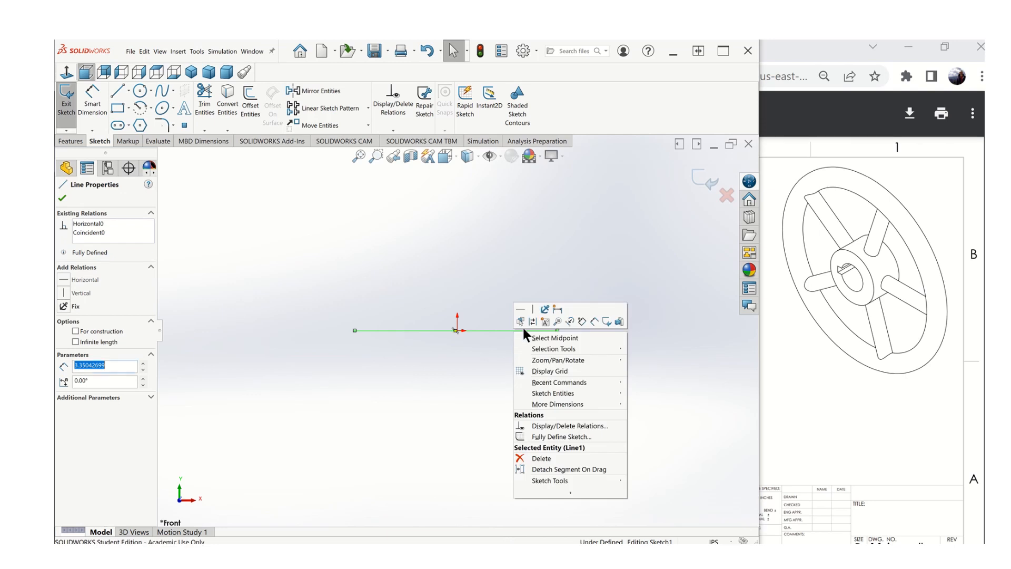
{"action": "left_click", "coordinate": [533, 320]}
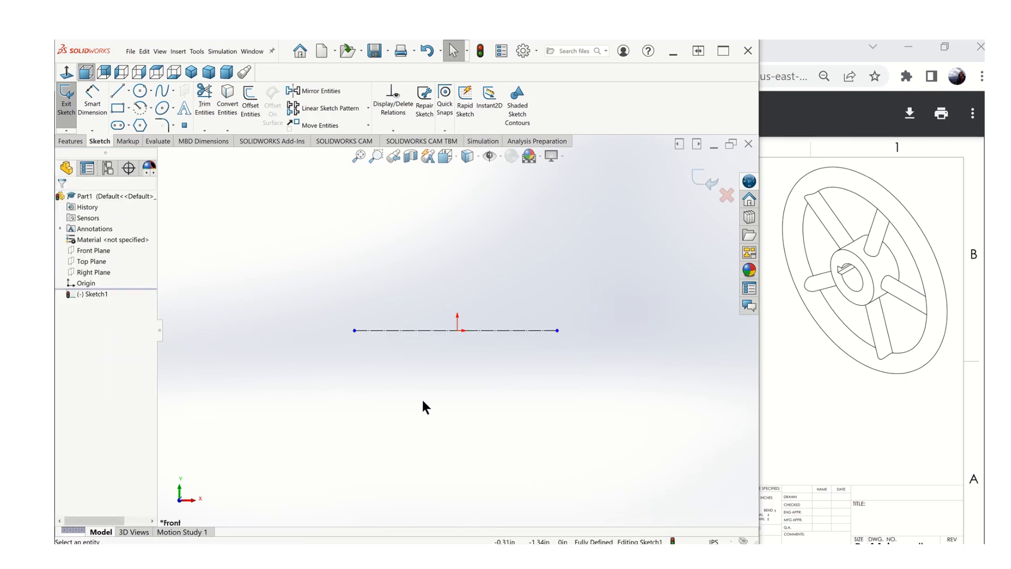
Step: Sketch a corner rectangle about 1.54 in wide and 0.6 in high above the construction line
{"action": "left_click", "coordinate": [117, 108]}
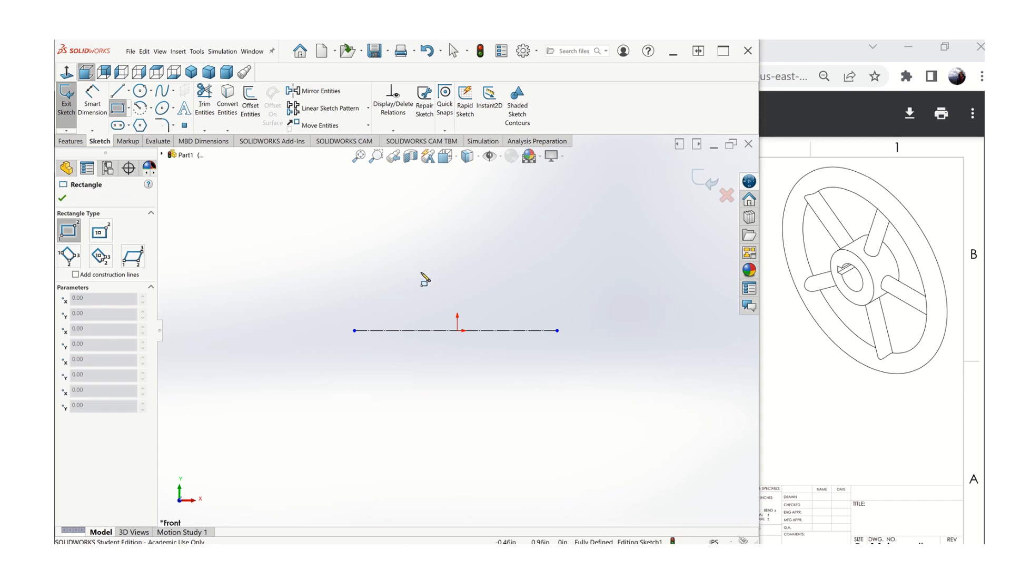
{"action": "left_click", "coordinate": [416, 264]}
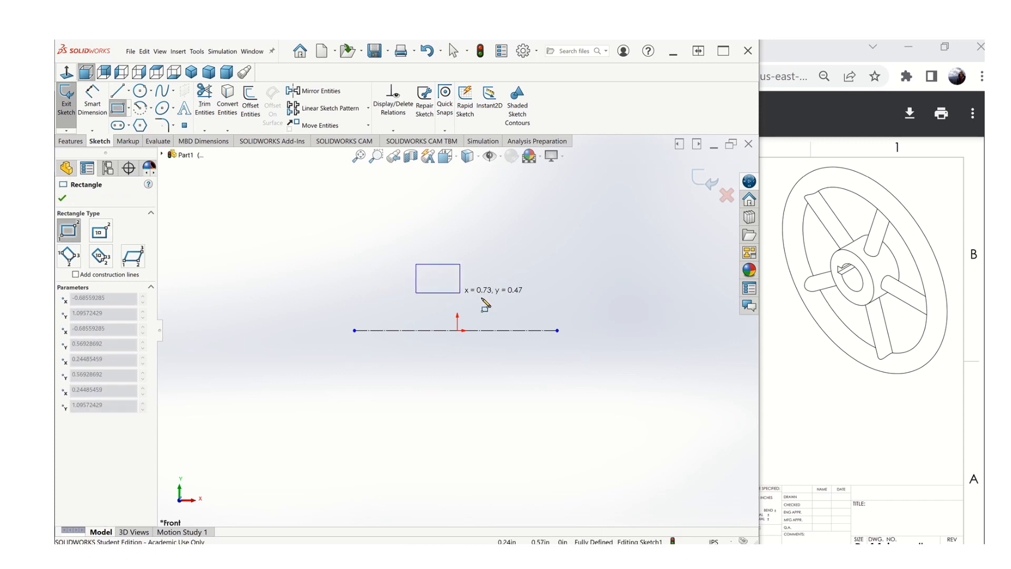
{"action": "left_click", "coordinate": [509, 300]}
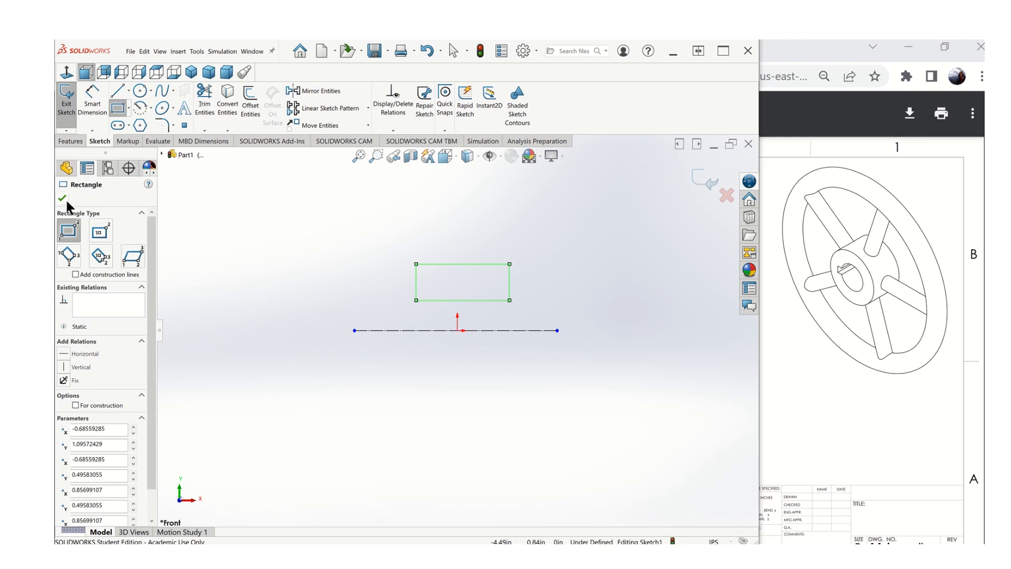
{"action": "left_click", "coordinate": [93, 100]}
{"action": "left_click", "coordinate": [454, 264]}
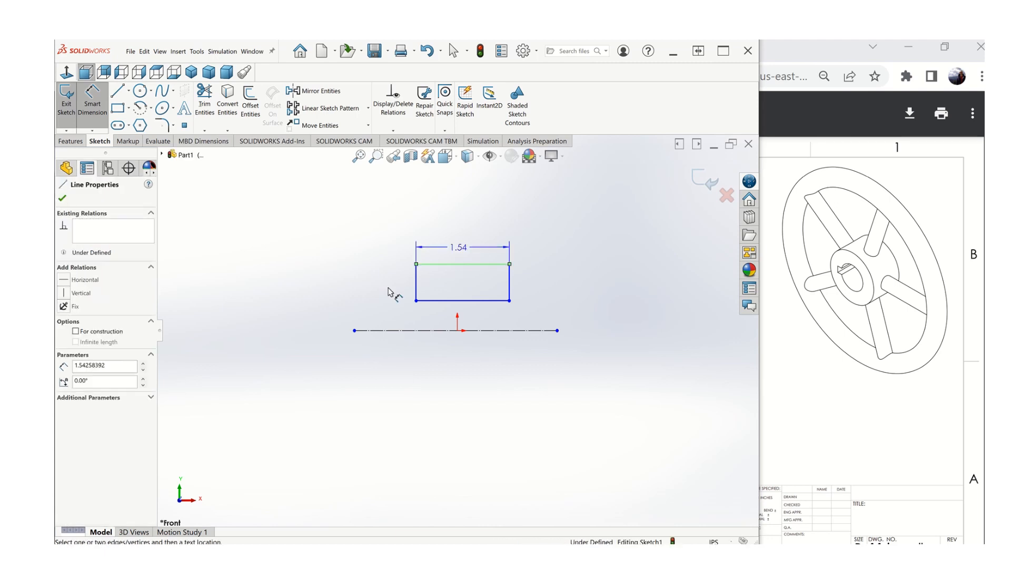
{"action": "left_click", "coordinate": [62, 197]}
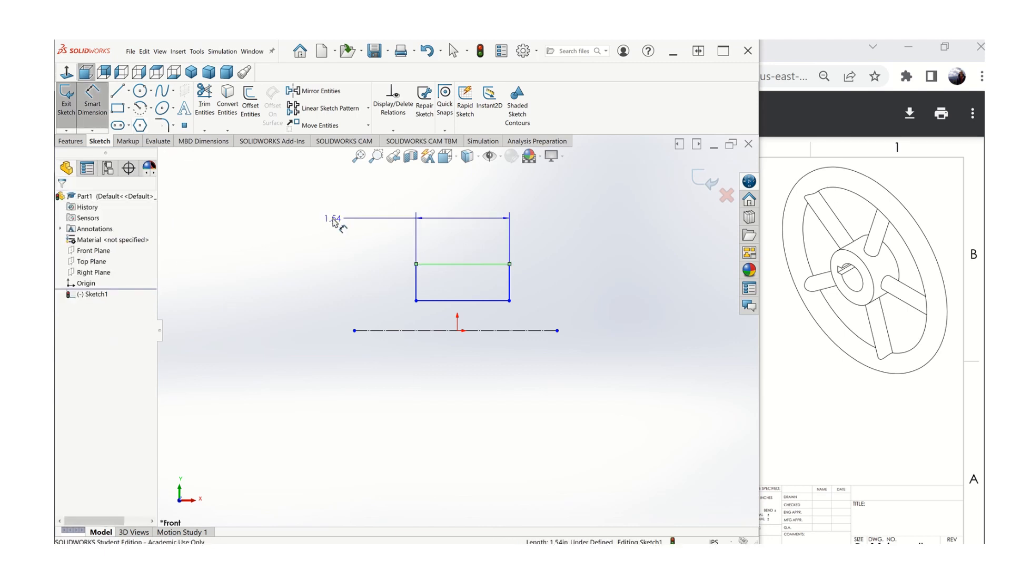
{"action": "key", "text": "Escape"}
Step: Dimension the rectangle's top edge and set its length to 1.75 in
{"action": "left_click", "coordinate": [100, 98]}
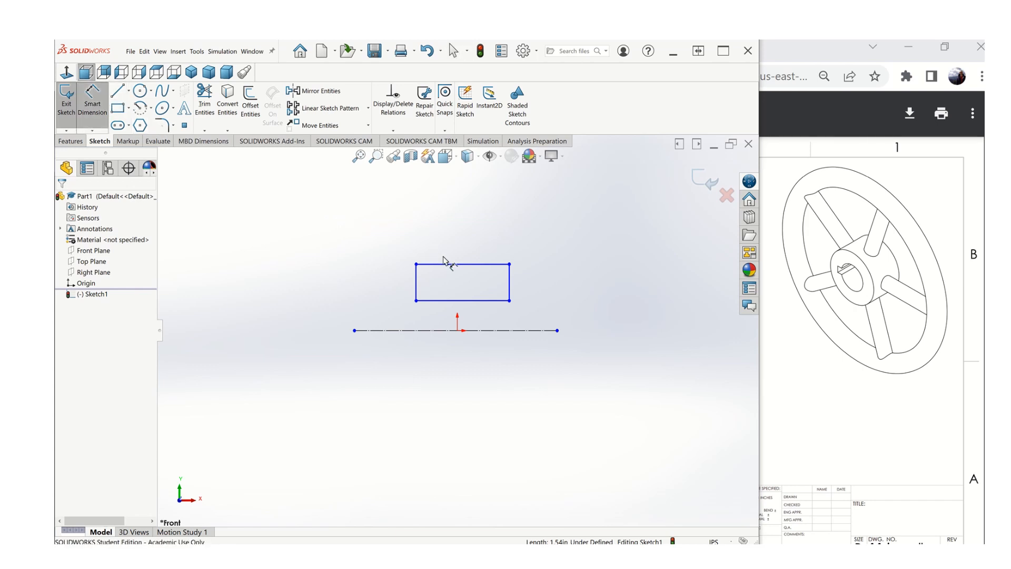
{"action": "left_click", "coordinate": [463, 264]}
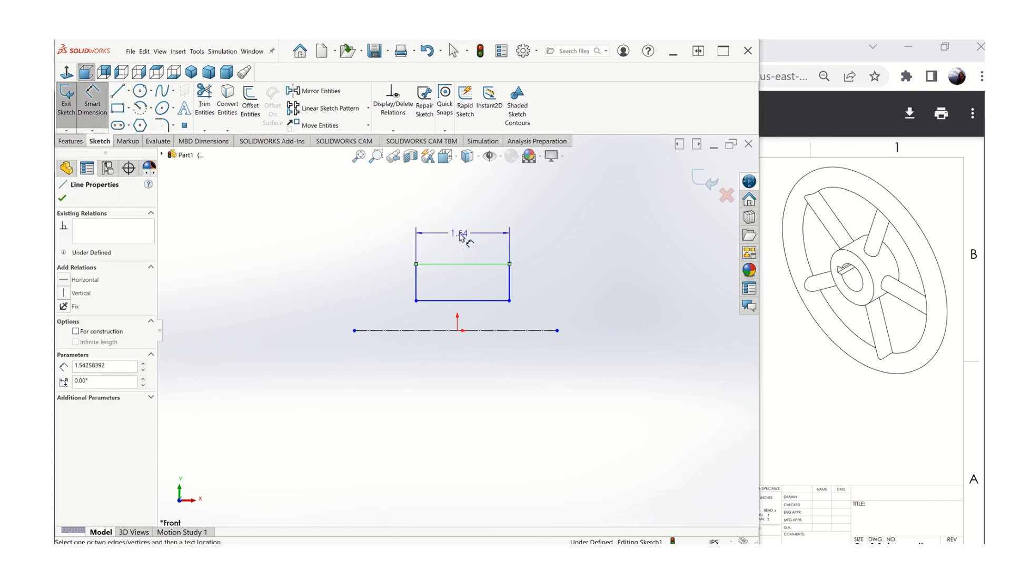
{"action": "left_click", "coordinate": [461, 235]}
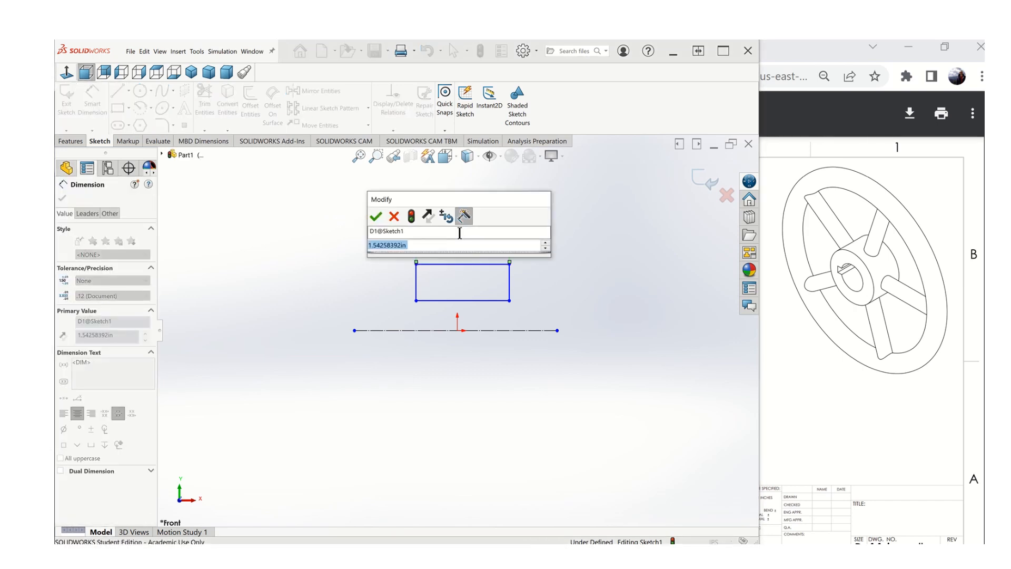
{"action": "type", "text": "1.75"}
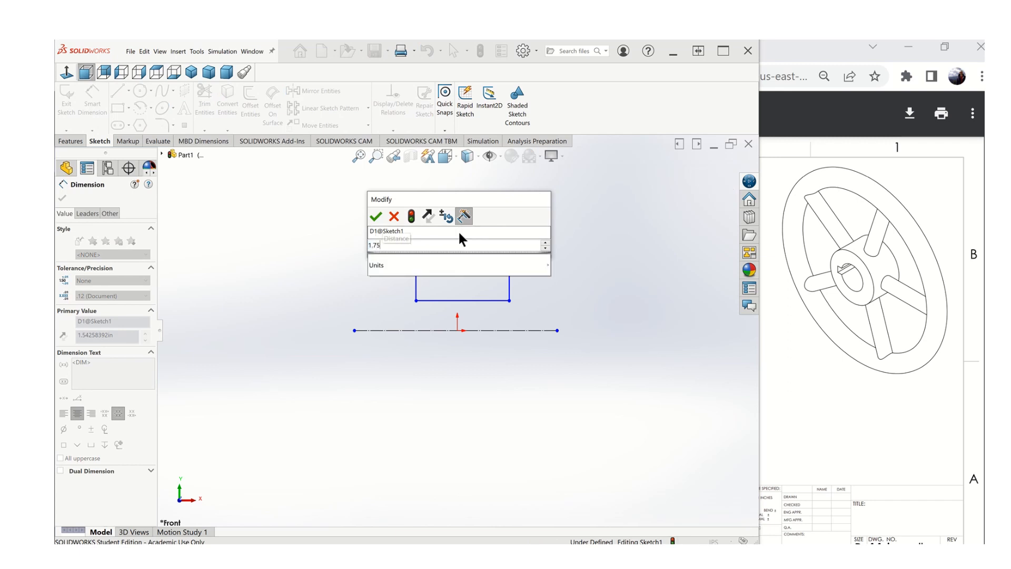
{"action": "key", "text": "Return"}
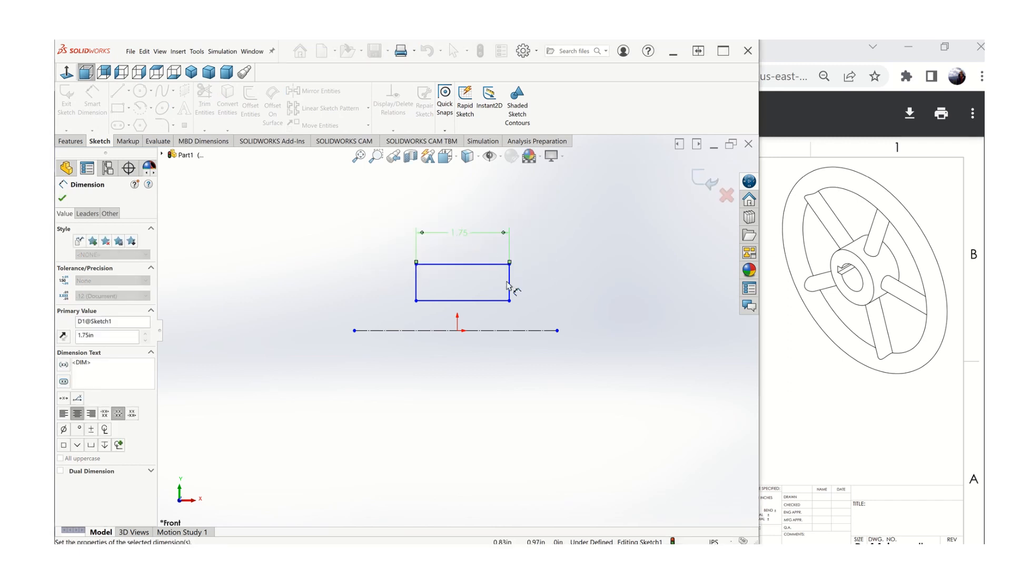
Step: Dimension the horizontal distance from the rectangle's right edge to the origin as 1.75/2 in
{"action": "left_click", "coordinate": [510, 284]}
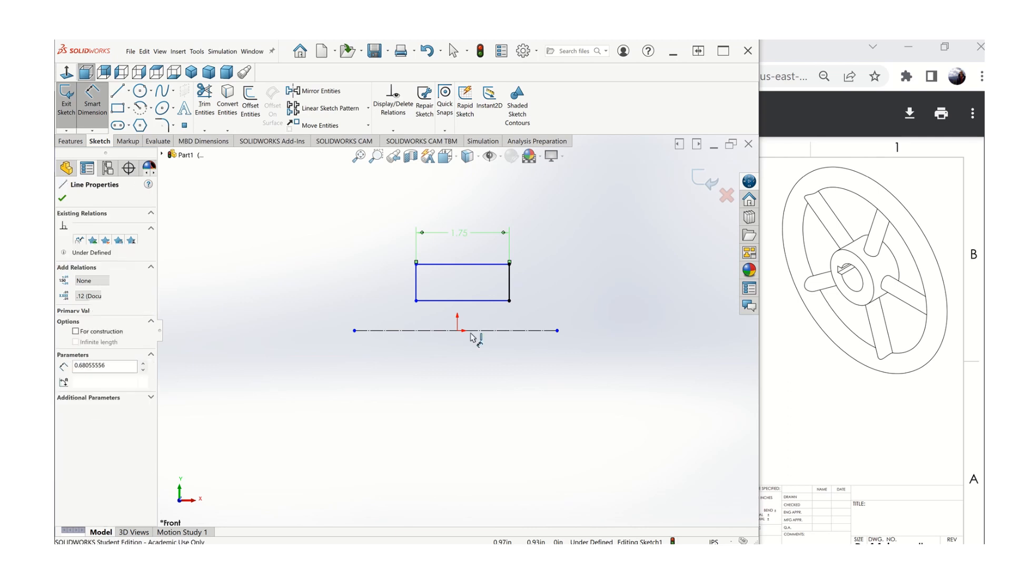
{"action": "left_click", "coordinate": [457, 330]}
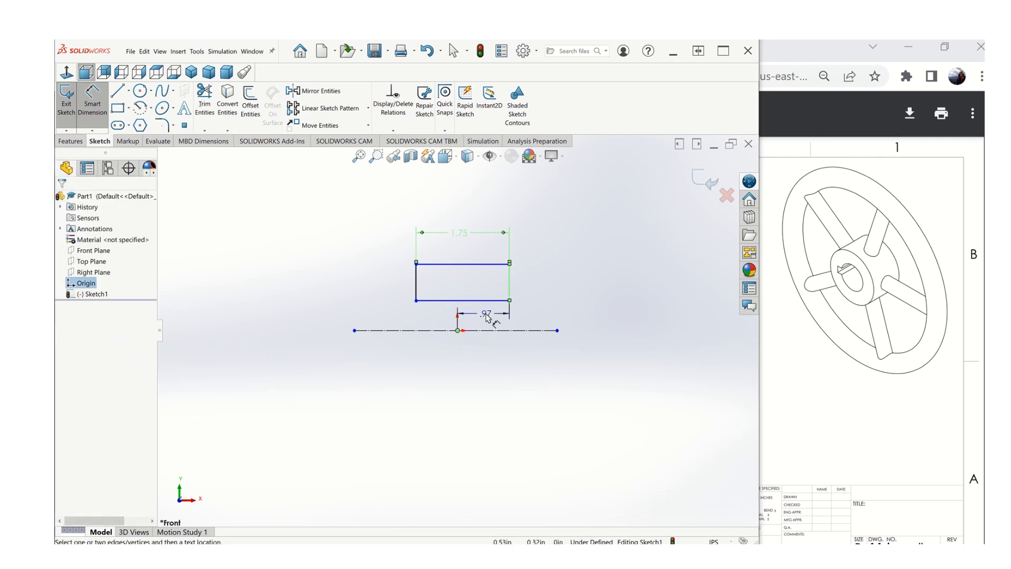
{"action": "left_click", "coordinate": [489, 316]}
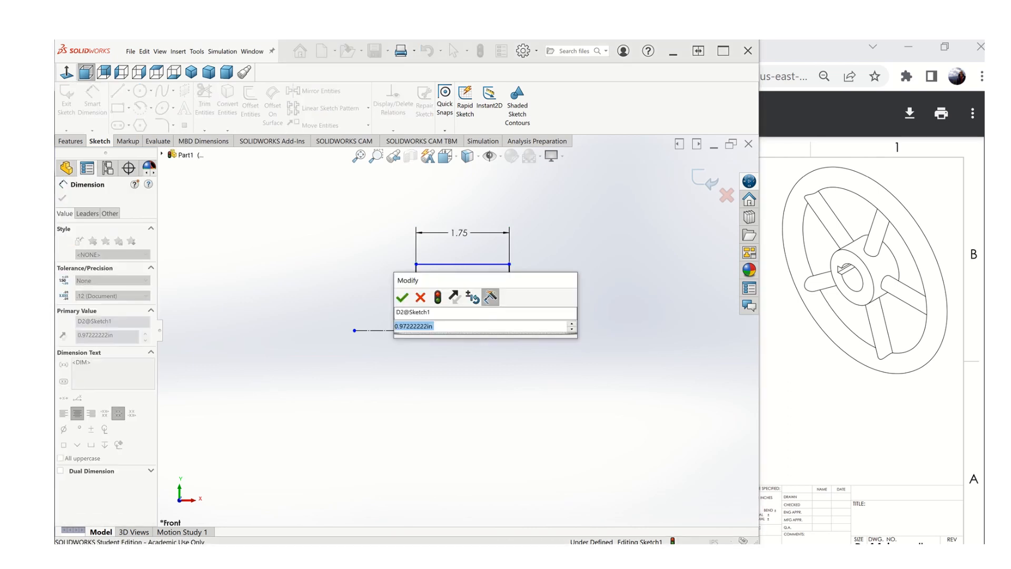
{"action": "type", "text": "="}
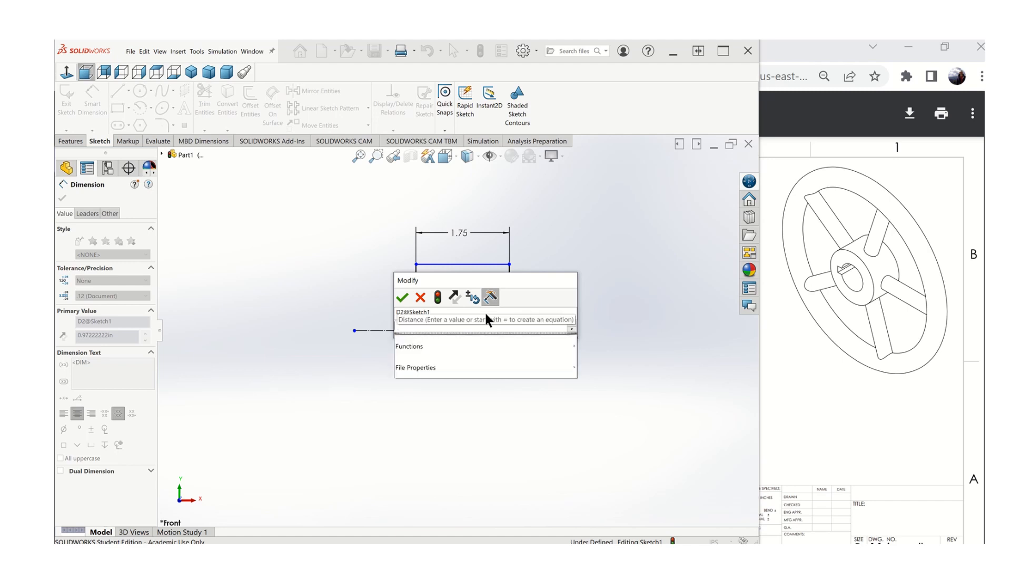
{"action": "key", "text": "BackSpace"}
{"action": "type", "text": "1.75/2"}
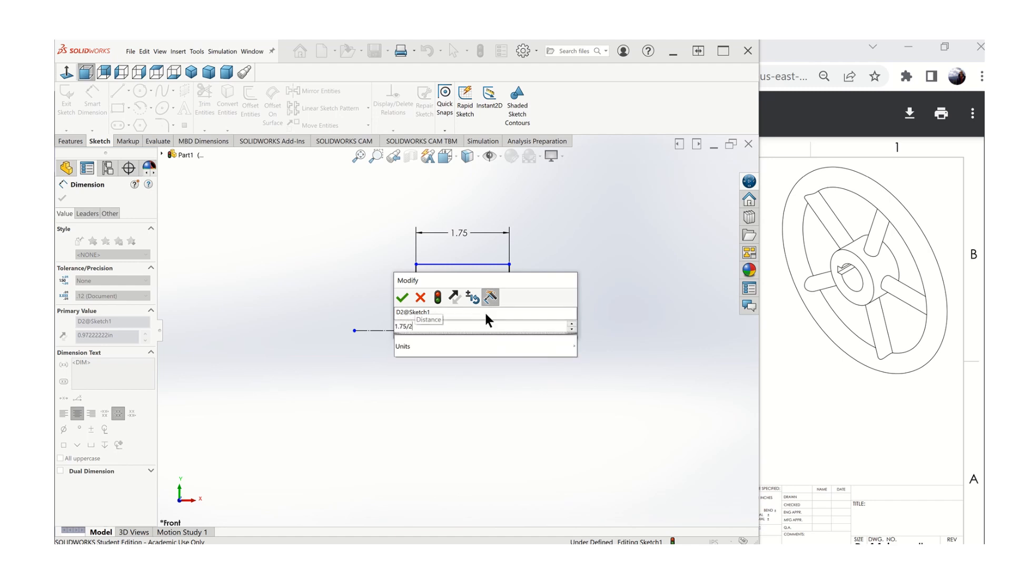
{"action": "key", "text": "Return"}
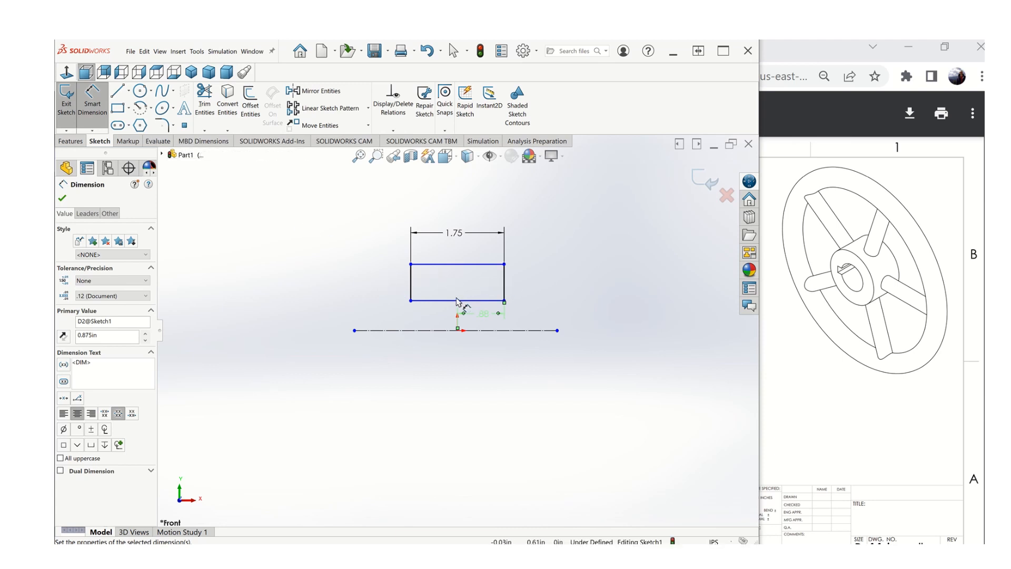
Step: Dimension the vertical distance from the rectangle's bottom edge to the origin as 0.75 in
{"action": "left_click", "coordinate": [440, 301]}
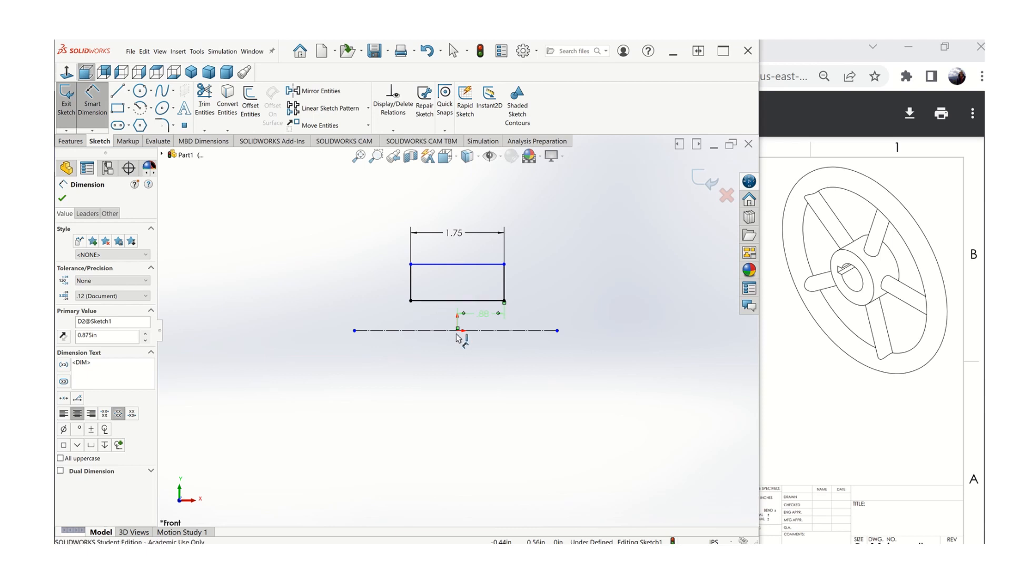
{"action": "left_click", "coordinate": [458, 330]}
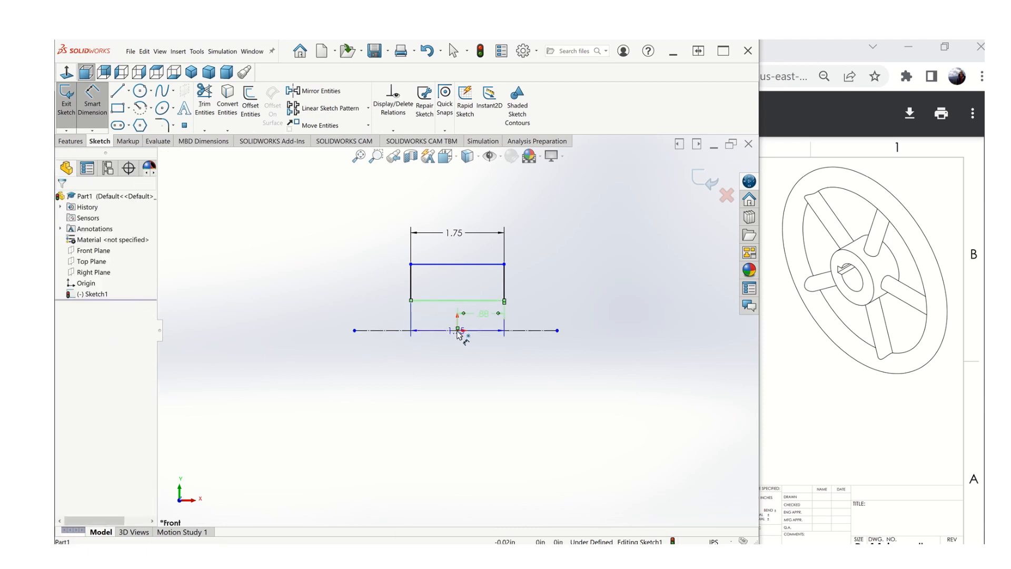
{"action": "left_click", "coordinate": [381, 320]}
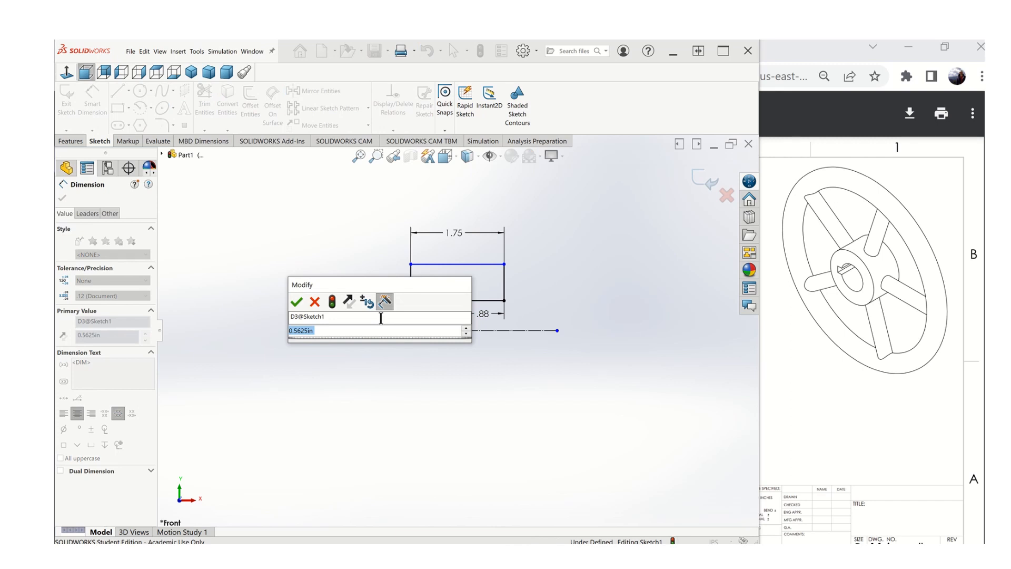
{"action": "type", "text": ".5"}
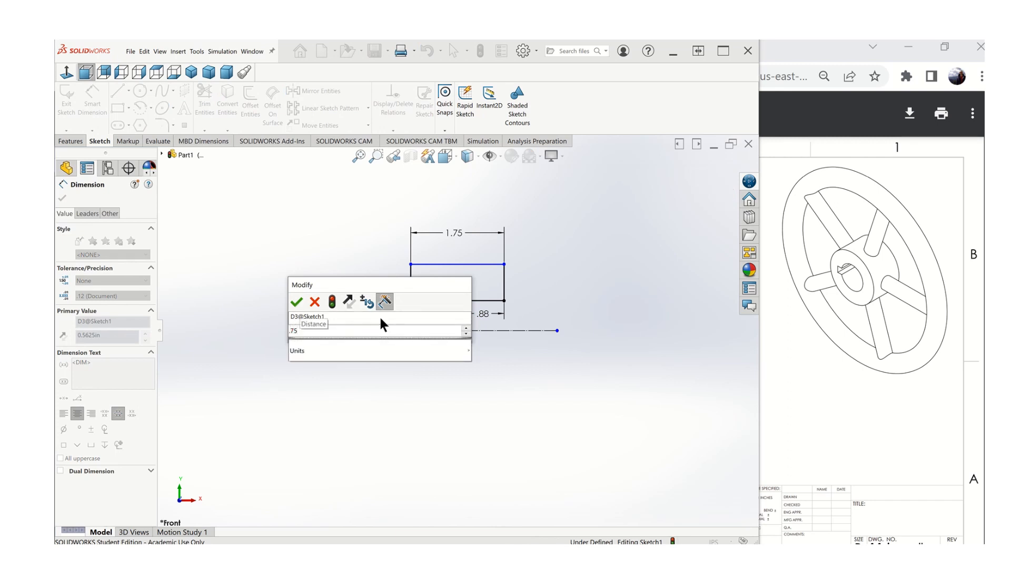
{"action": "key", "text": "Return"}
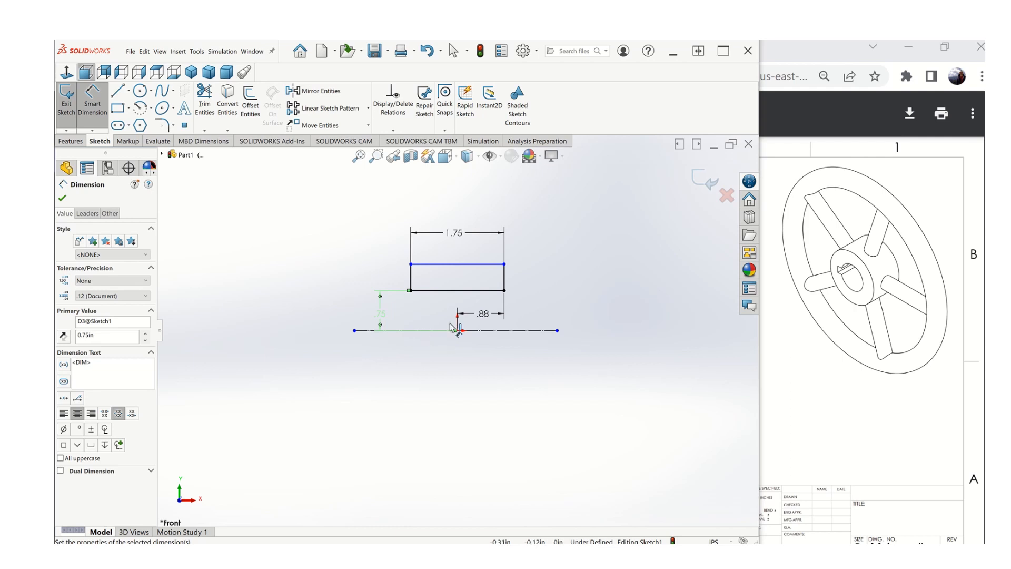
Step: Dimension the vertical distance from the rectangle's top edge to the origin as 1.5 in
{"action": "left_click", "coordinate": [481, 265]}
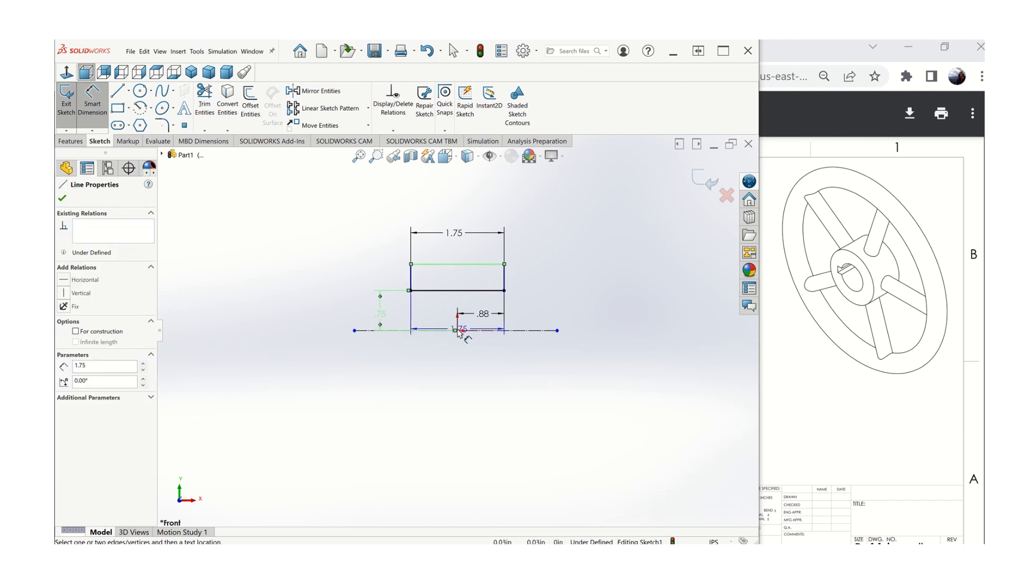
{"action": "left_click", "coordinate": [457, 330]}
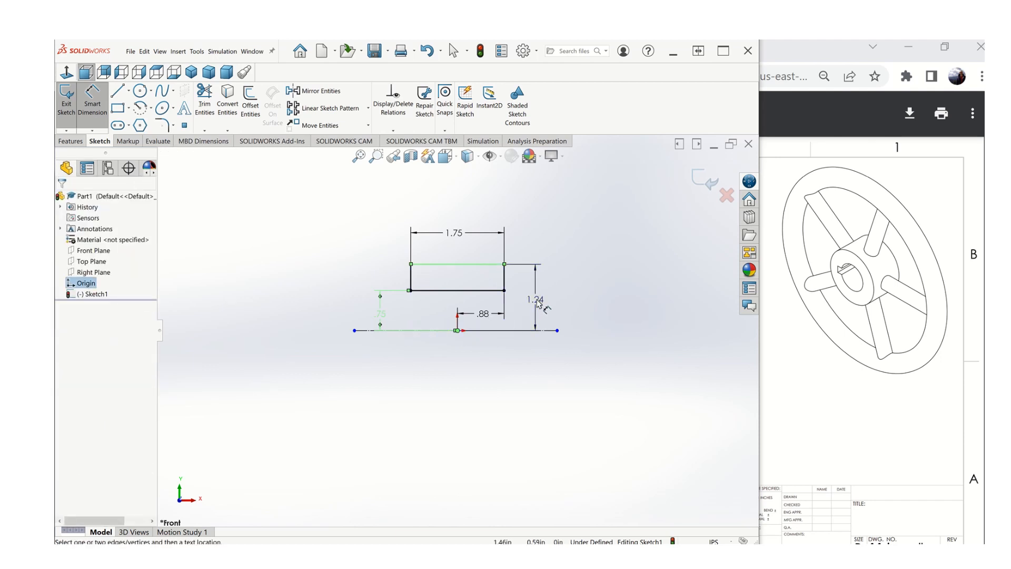
{"action": "left_click", "coordinate": [541, 316]}
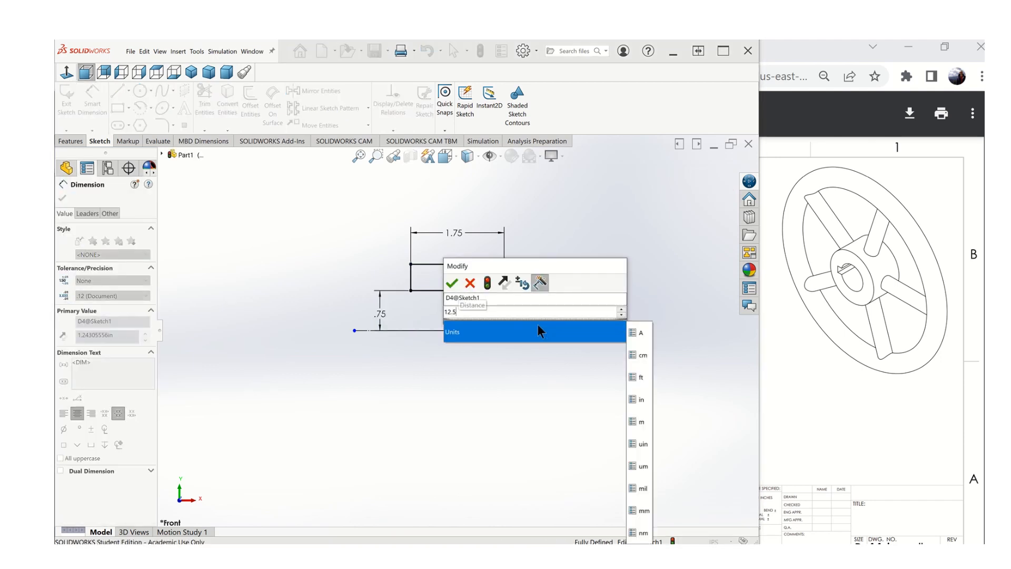
{"action": "type", "text": "12."}
{"action": "key", "text": "BackSpace"}
{"action": "key", "text": "BackSpace"}
{"action": "type", "text": ".5"}
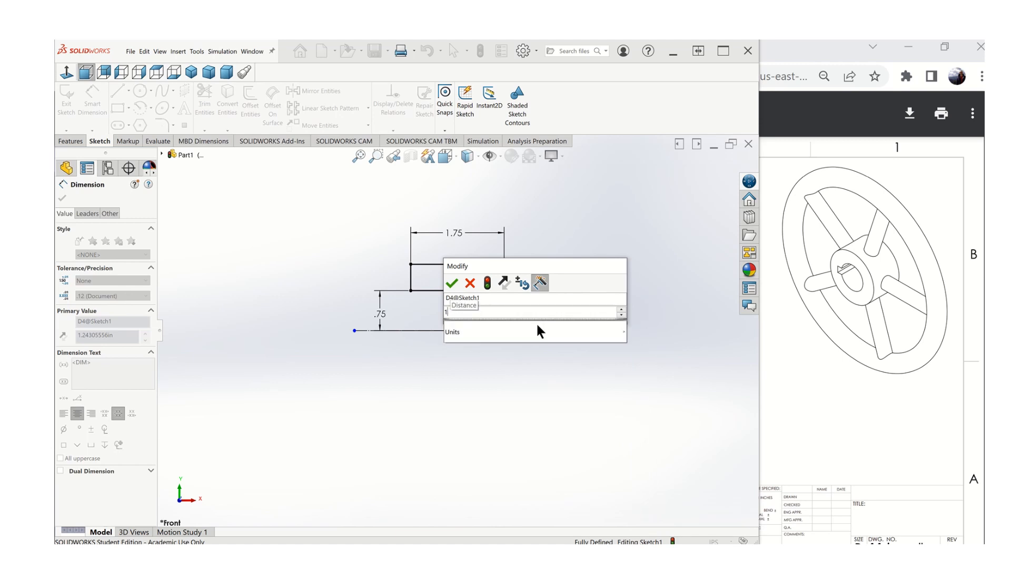
{"action": "left_click", "coordinate": [453, 283]}
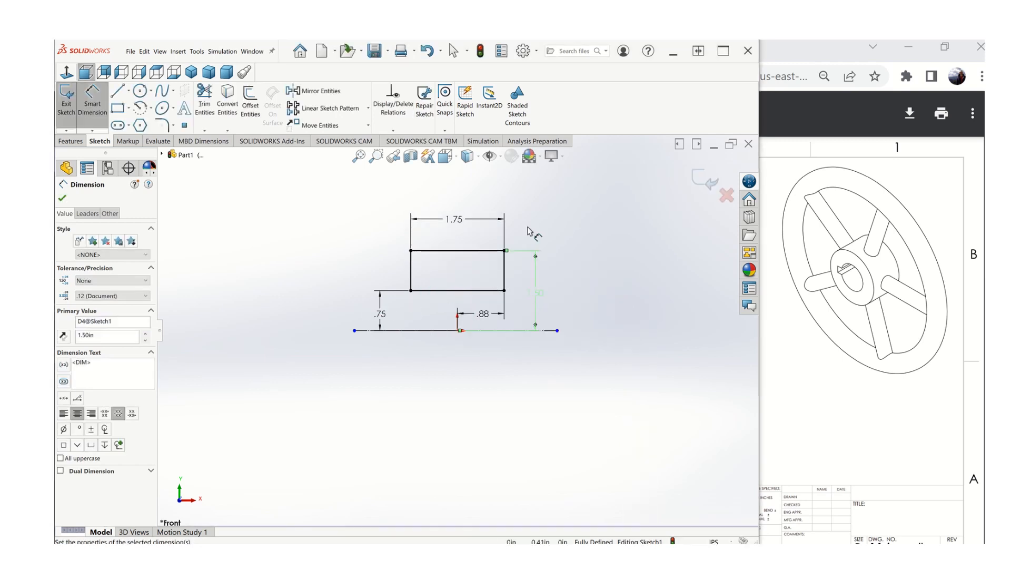
Step: Draw a vertical line about 7.11 in long straight up from the origin through the hub rectangle
{"action": "scroll", "coordinate": [529, 228], "scroll_direction": "up", "scroll_amount": 3}
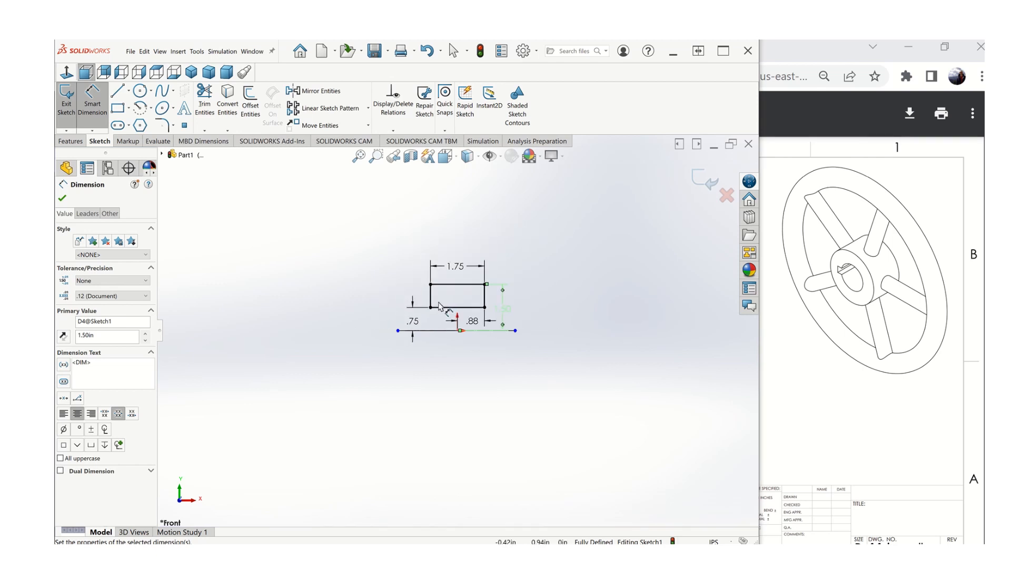
{"action": "scroll", "coordinate": [457, 331], "scroll_direction": "up", "scroll_amount": 1}
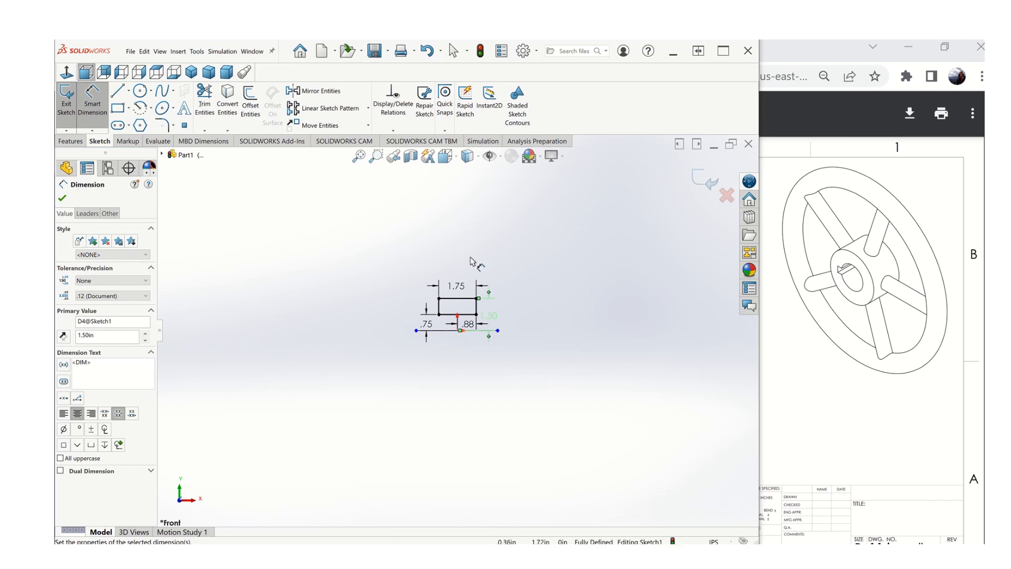
{"action": "left_click", "coordinate": [117, 91]}
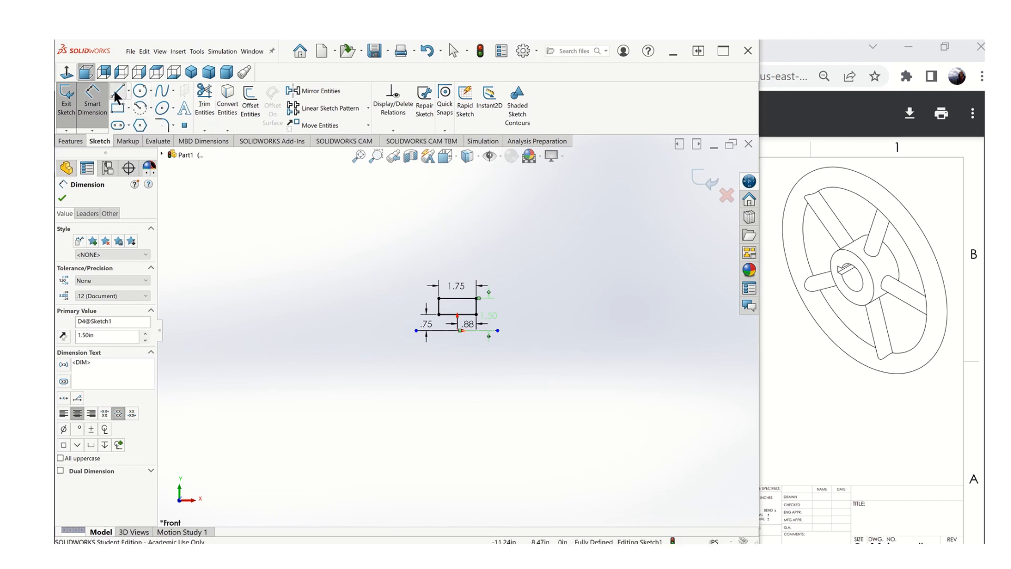
{"action": "left_click", "coordinate": [458, 331]}
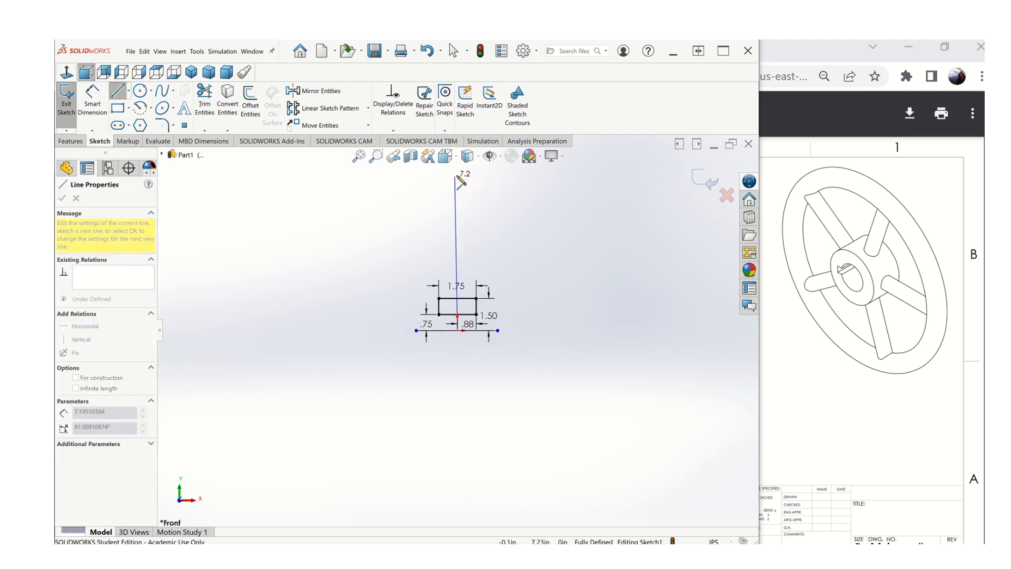
{"action": "left_click", "coordinate": [458, 176]}
{"action": "scroll", "coordinate": [461, 200], "scroll_direction": "up", "scroll_amount": 1}
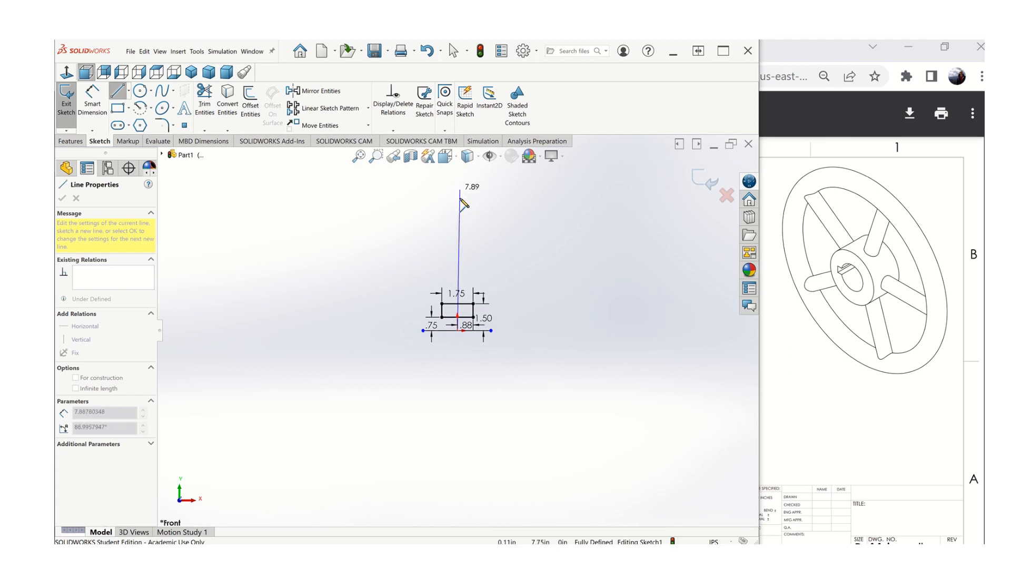
{"action": "left_click", "coordinate": [457, 203]}
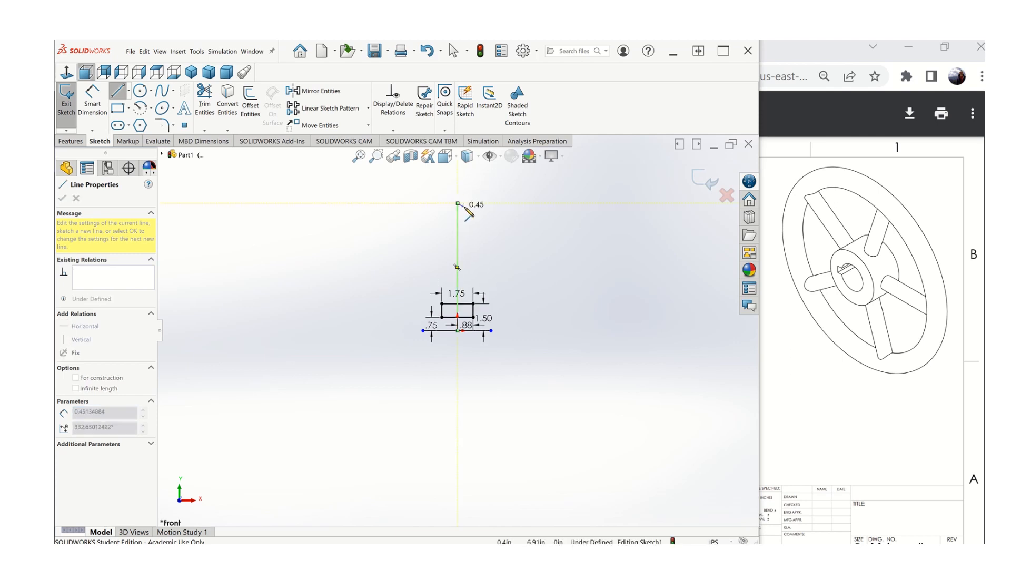
{"action": "key", "text": "Escape"}
{"action": "key", "text": "Escape"}
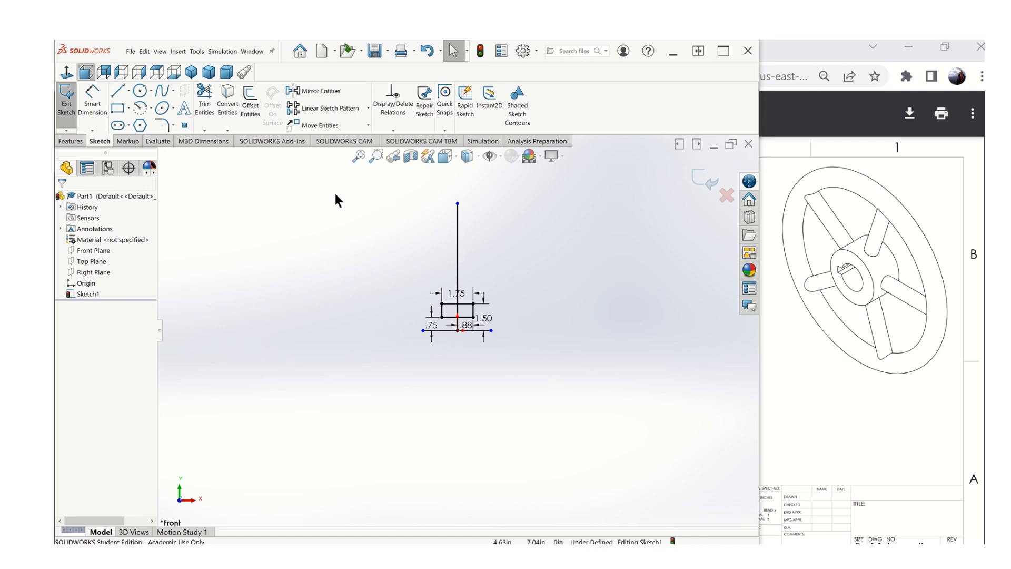
Step: Sketch a circle of about 0.91 in radius centered on the vertical line above the hub rectangle
{"action": "left_click", "coordinate": [139, 90]}
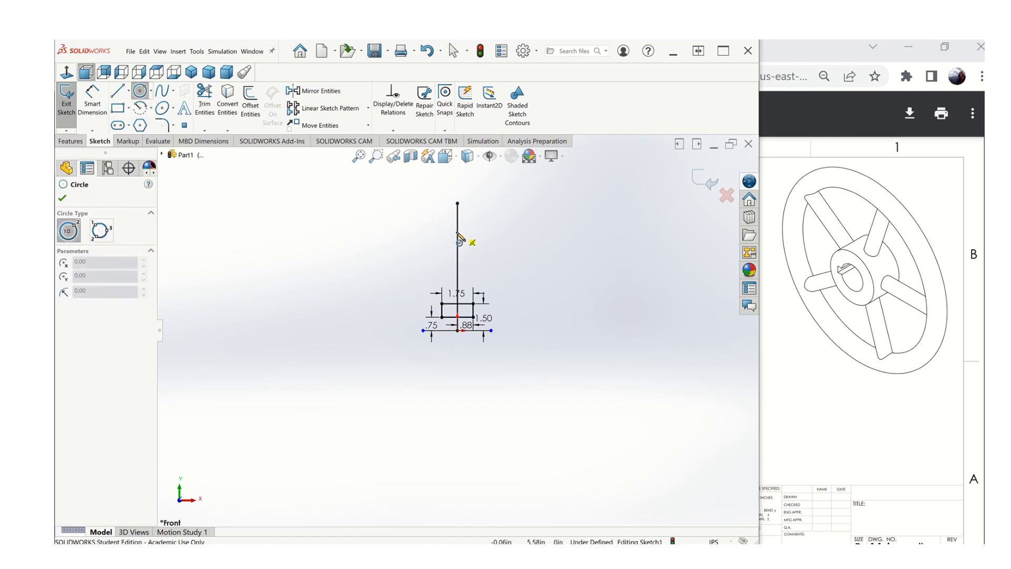
{"action": "left_click", "coordinate": [457, 232]}
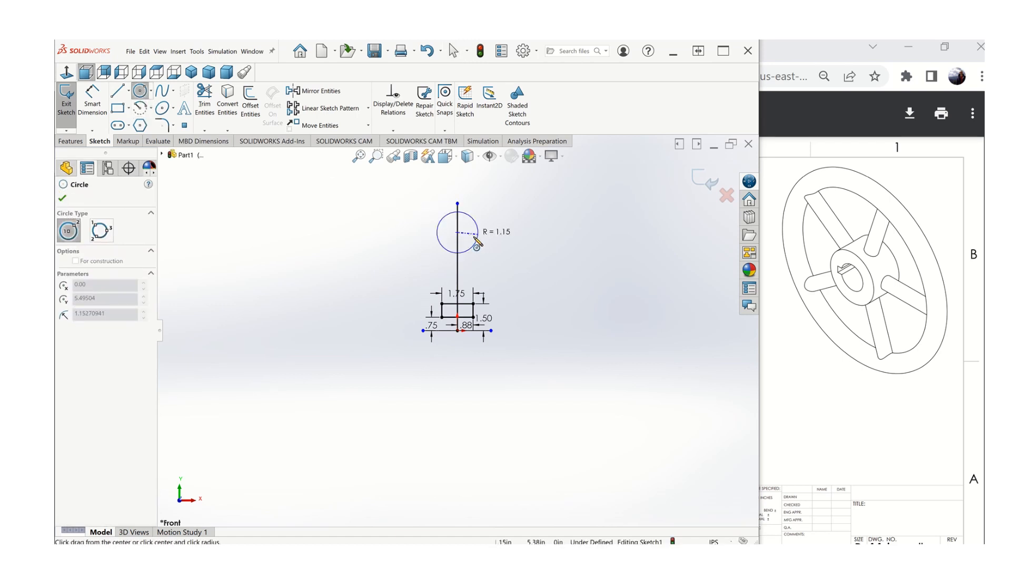
{"action": "left_click", "coordinate": [475, 239]}
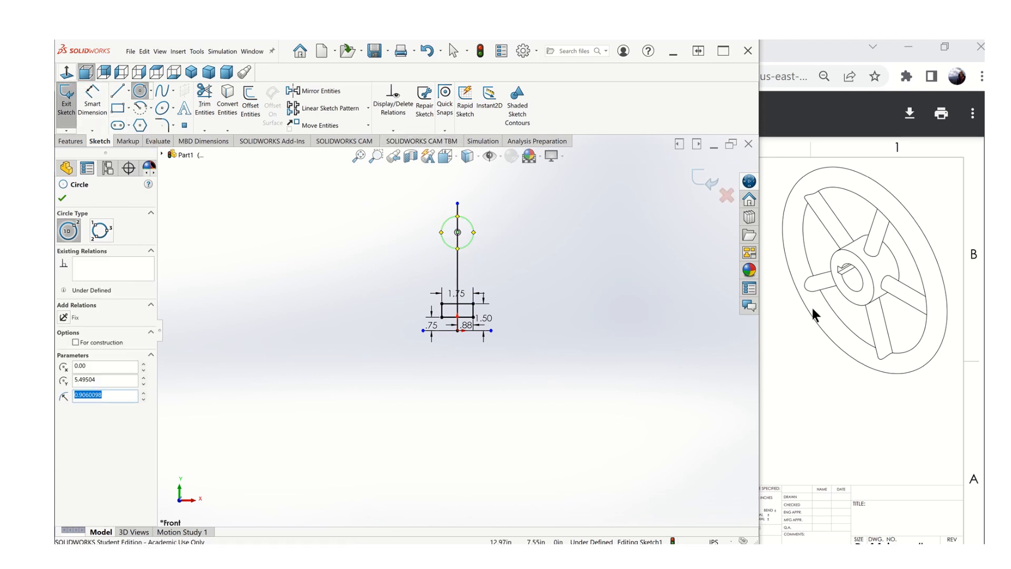
Step: Dimension the circle's diameter and set it to 1 in
{"action": "left_click", "coordinate": [92, 99]}
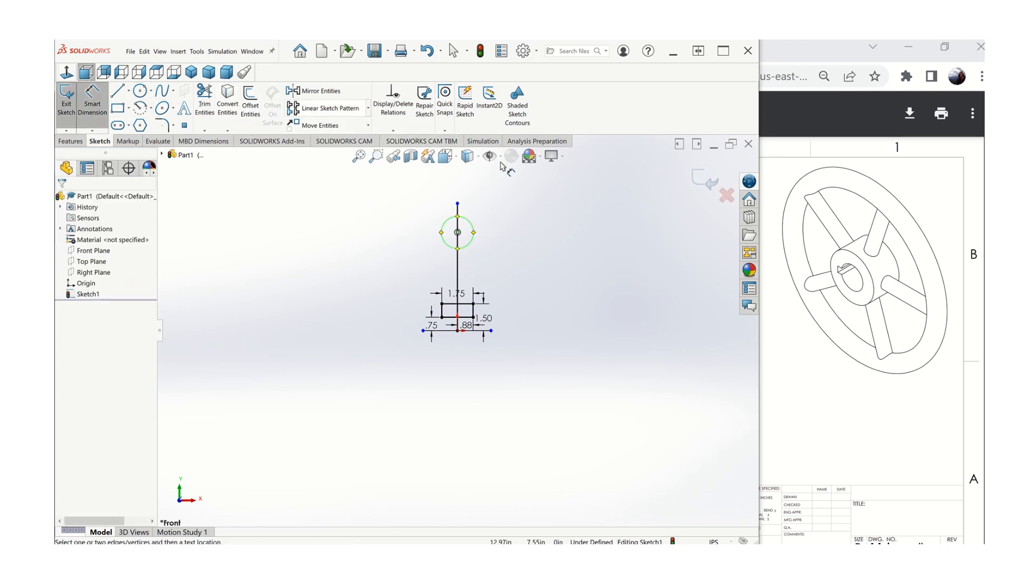
{"action": "left_click", "coordinate": [474, 227]}
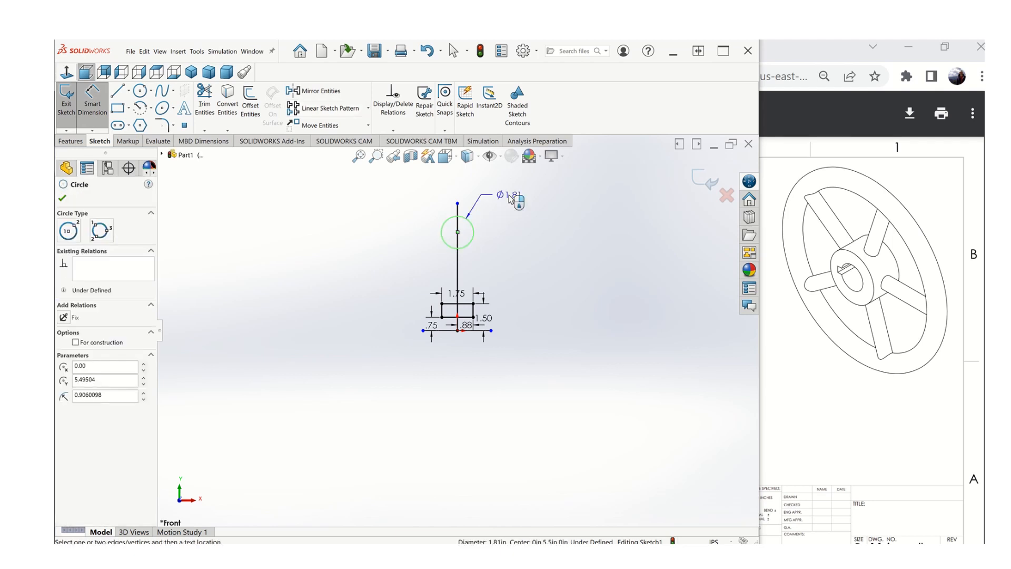
{"action": "left_click", "coordinate": [510, 197]}
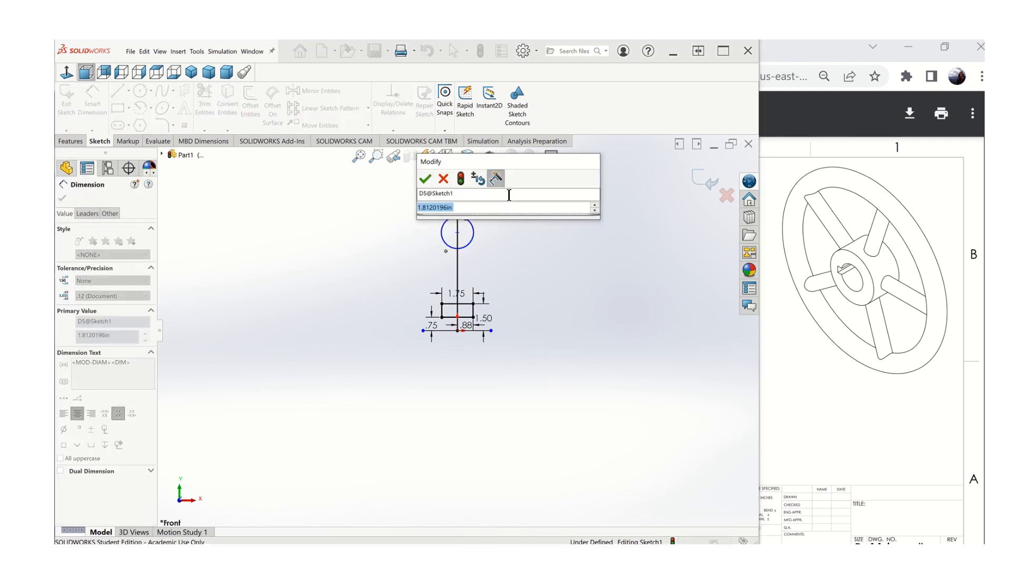
{"action": "left_click", "coordinate": [421, 179]}
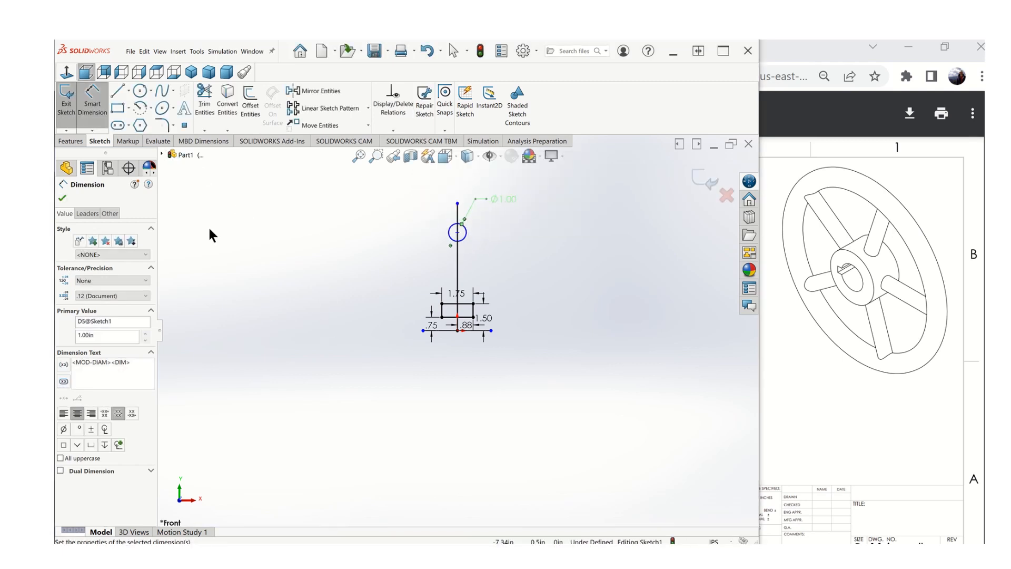
{"action": "left_click", "coordinate": [468, 325]}
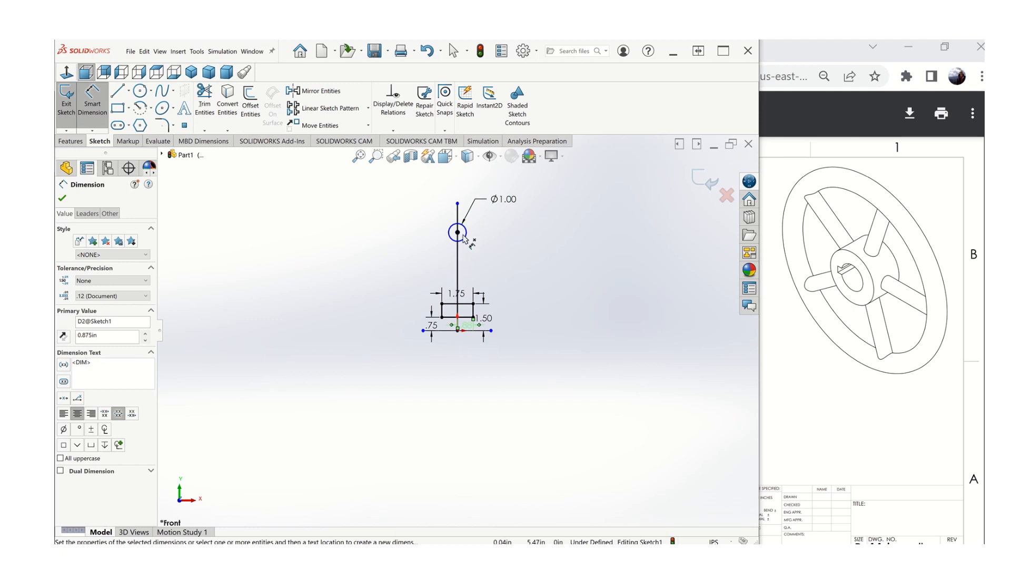
{"action": "left_click", "coordinate": [461, 235]}
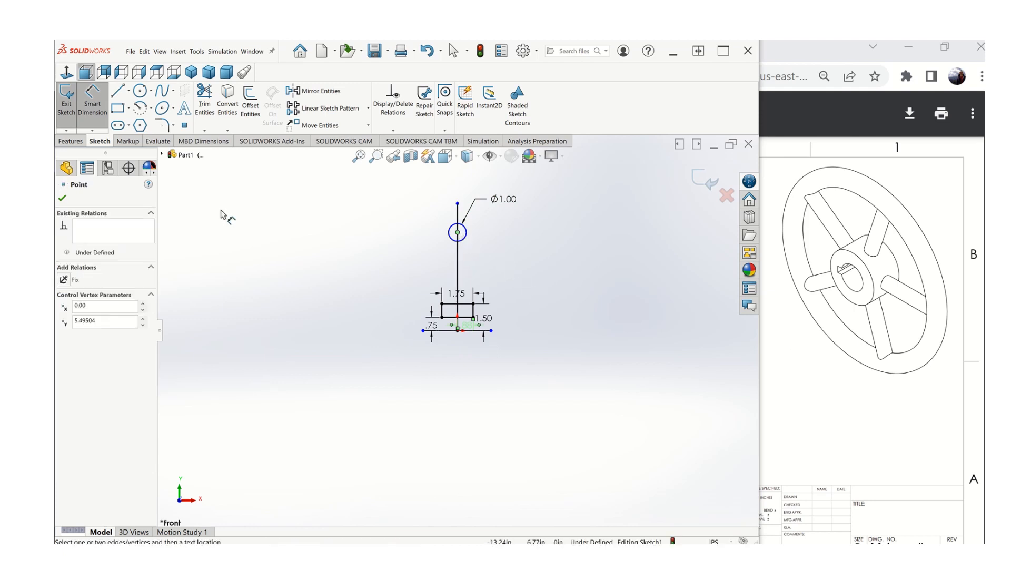
{"action": "key", "text": "Escape"}
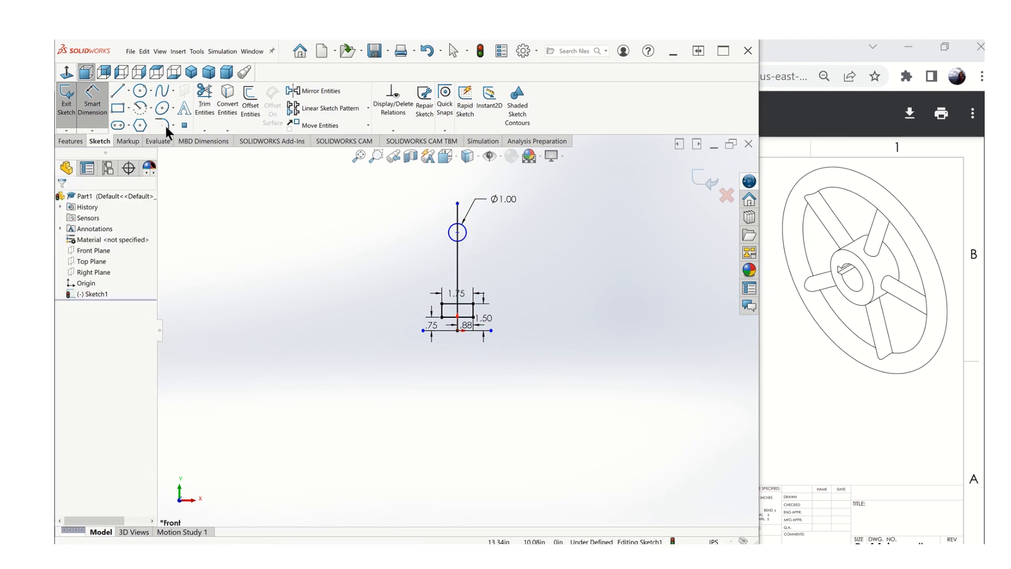
{"action": "left_click", "coordinate": [92, 102]}
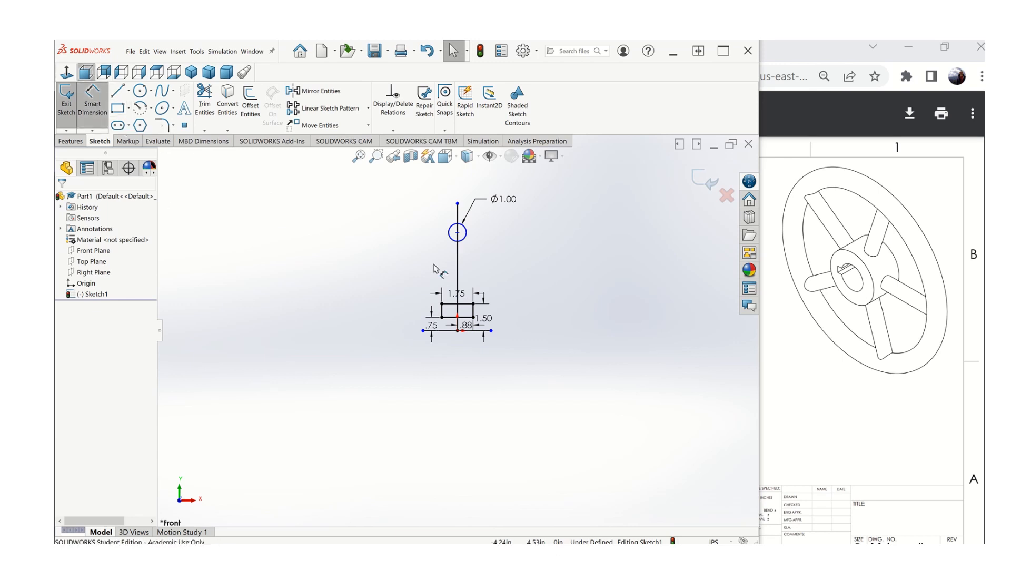
{"action": "left_click", "coordinate": [459, 334]}
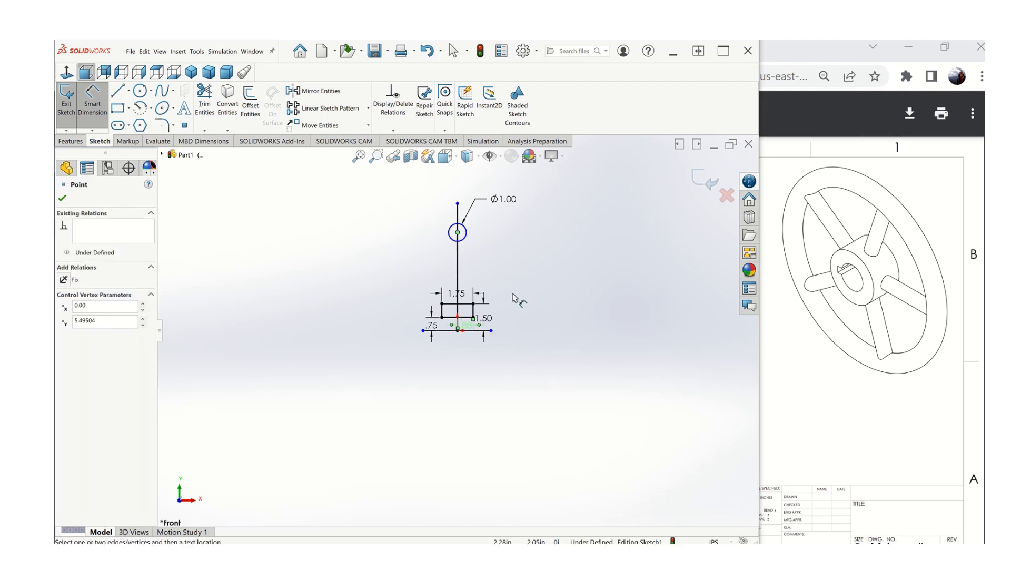
{"action": "key", "text": "Escape"}
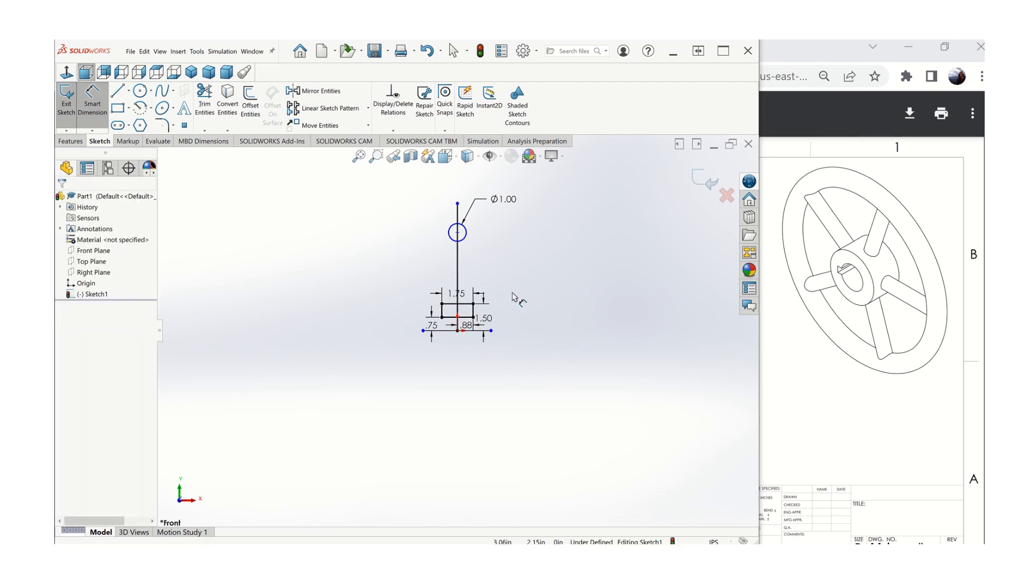
{"action": "key", "text": "Escape"}
Step: Check the rim size in the browser's pulley drawing, and dimension the circle's center 5 in above the horizontal centerline
{"action": "left_click", "coordinate": [811, 419]}
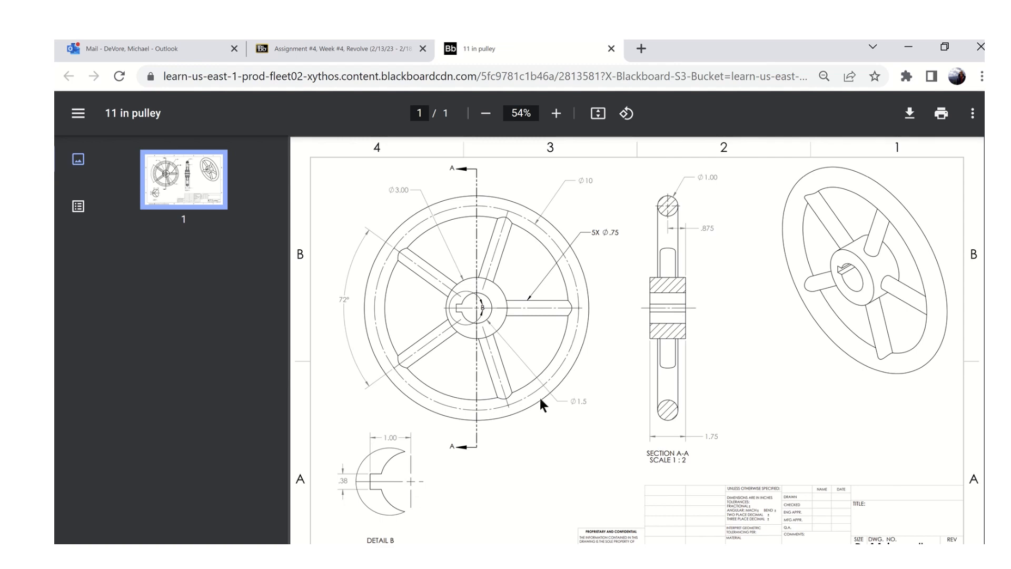
{"action": "key", "text": "alt+Tab"}
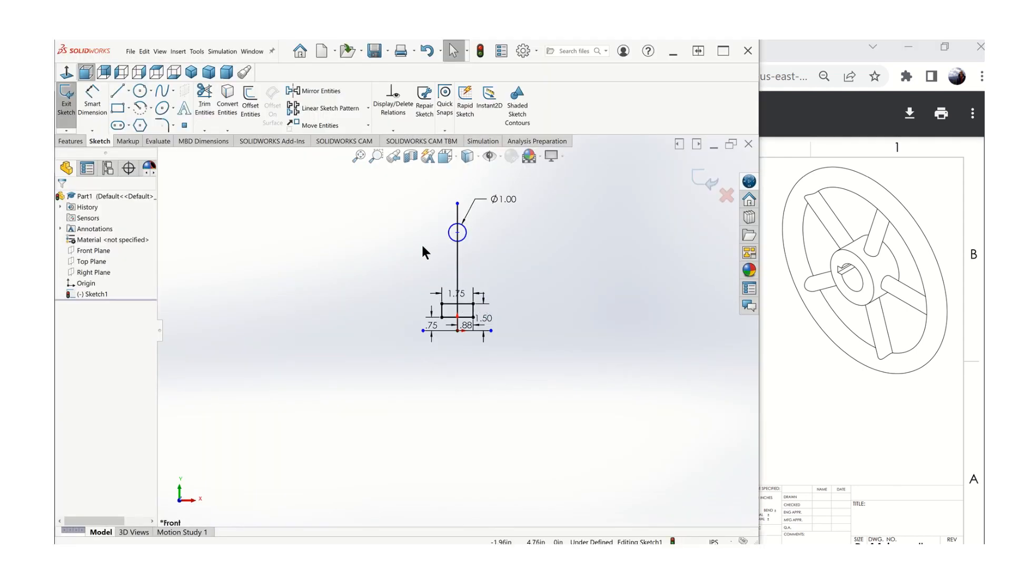
{"action": "left_click", "coordinate": [91, 98]}
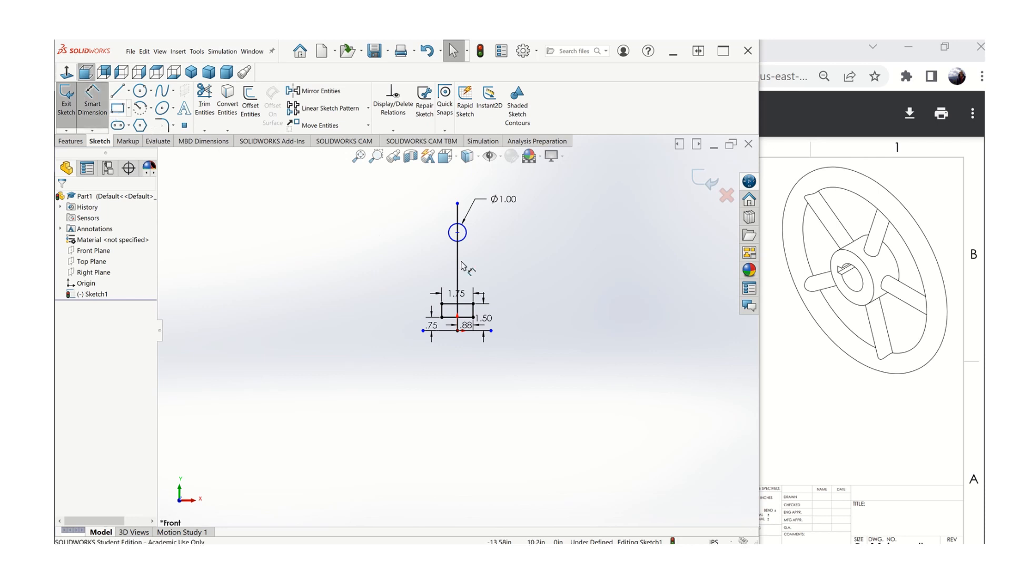
{"action": "scroll", "coordinate": [498, 272], "scroll_direction": "down", "scroll_amount": 3}
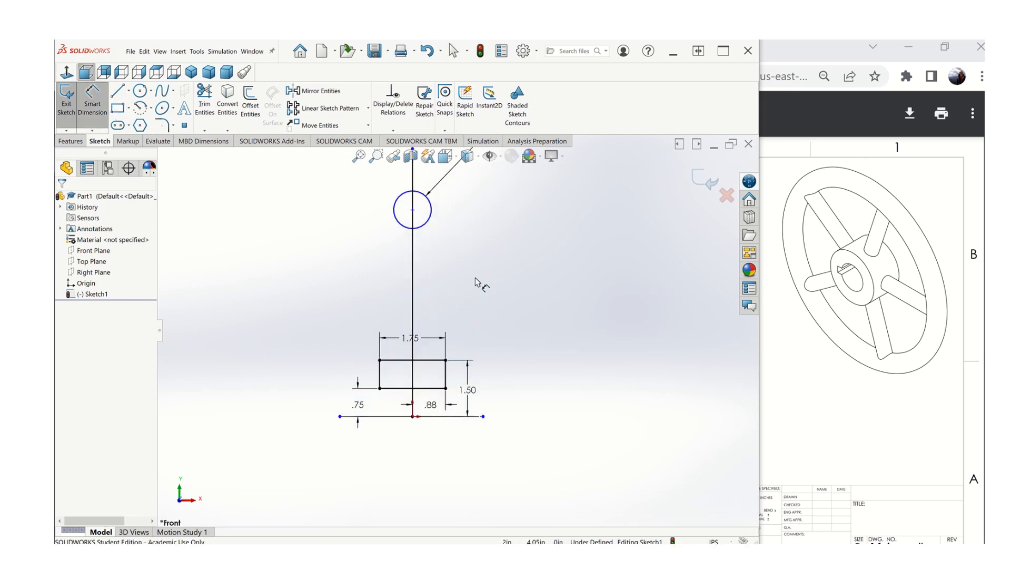
{"action": "left_click", "coordinate": [413, 210]}
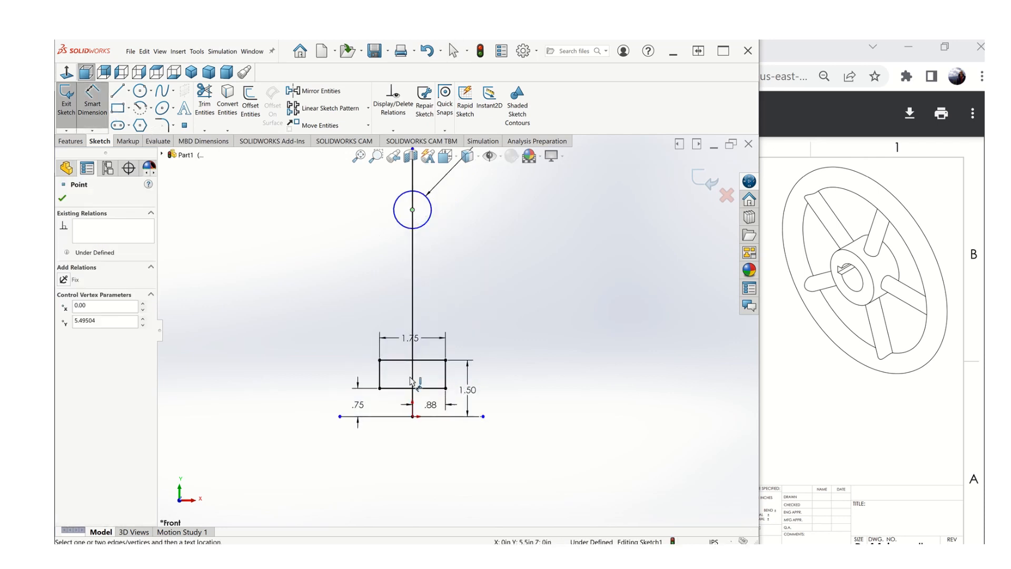
{"action": "left_click", "coordinate": [430, 417]}
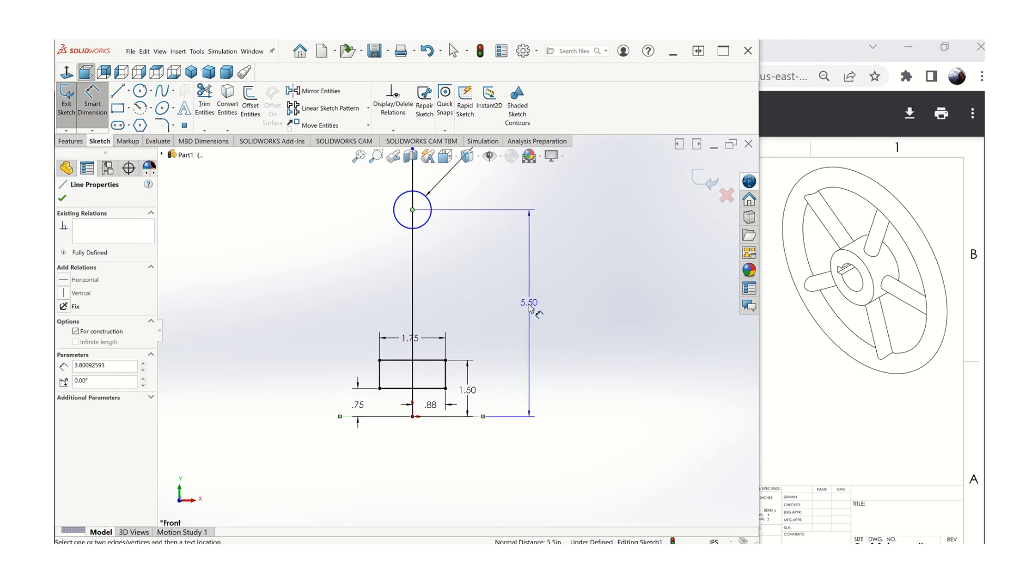
{"action": "left_click", "coordinate": [529, 305]}
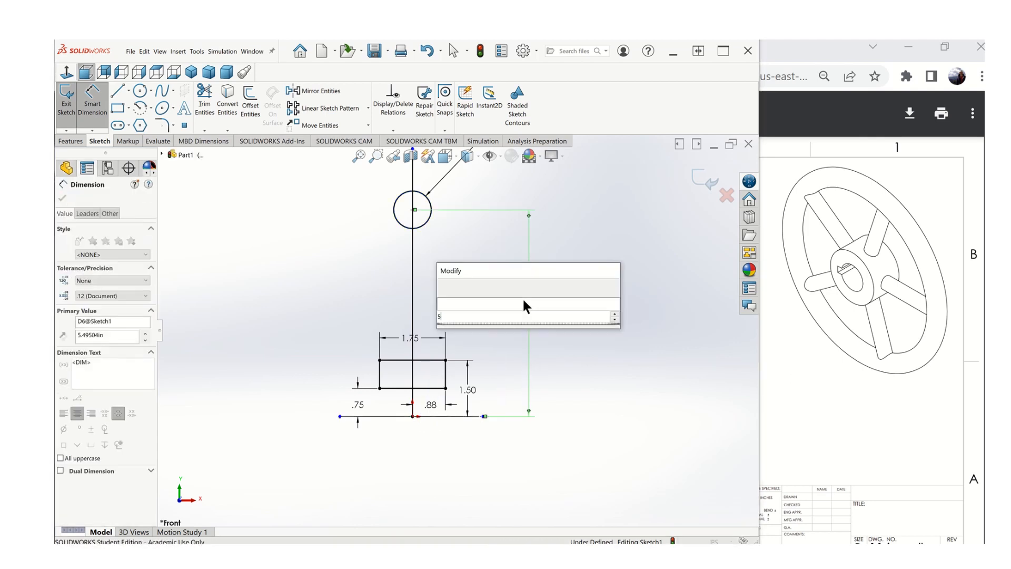
{"action": "key", "text": "Return"}
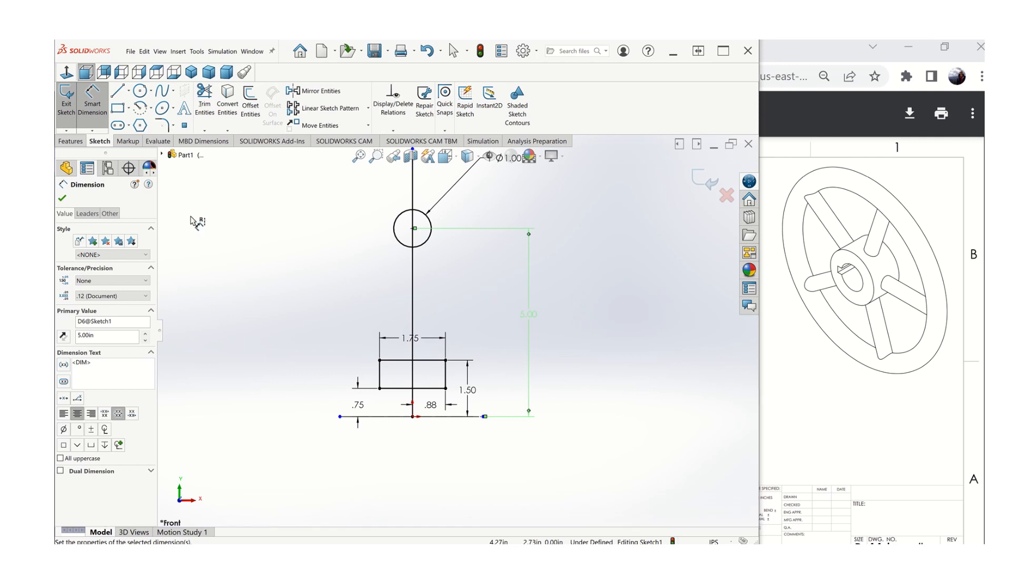
{"action": "left_click", "coordinate": [62, 199]}
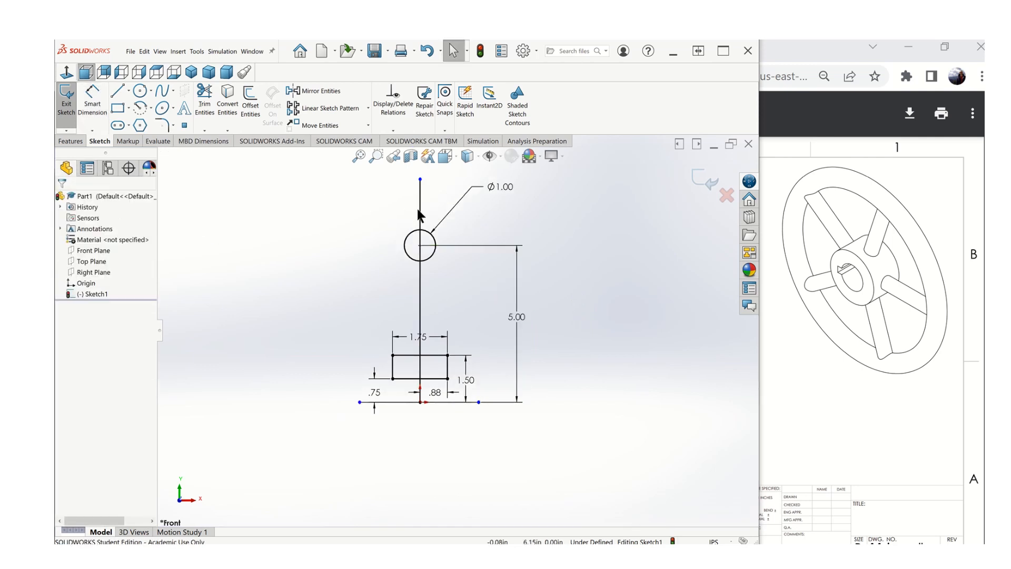
Step: Convert the vertical line to construction geometry and exit the sketch
{"action": "left_click", "coordinate": [421, 213]}
{"action": "right_click", "coordinate": [421, 213]}
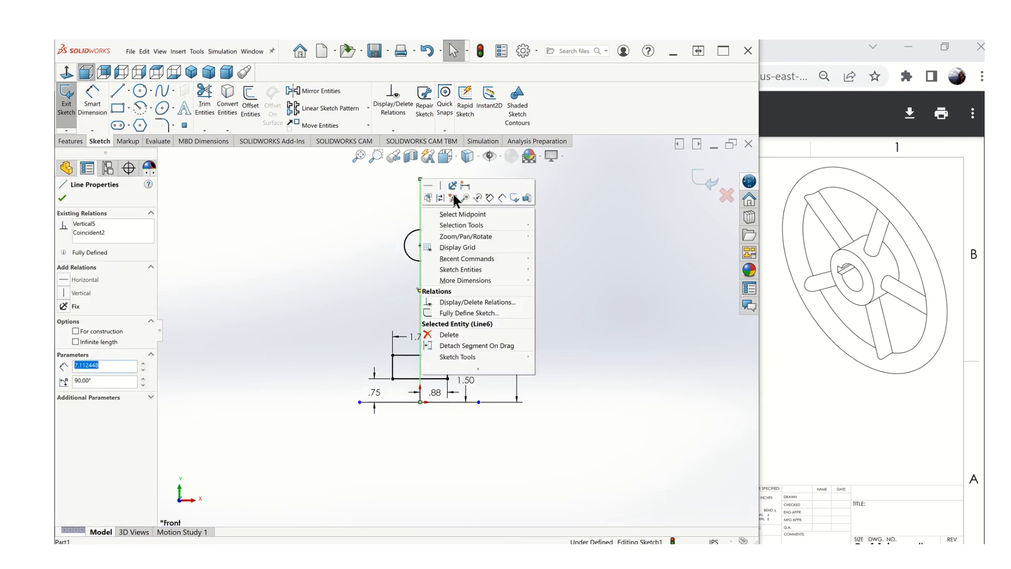
{"action": "left_click", "coordinate": [444, 197]}
{"action": "left_click", "coordinate": [326, 204]}
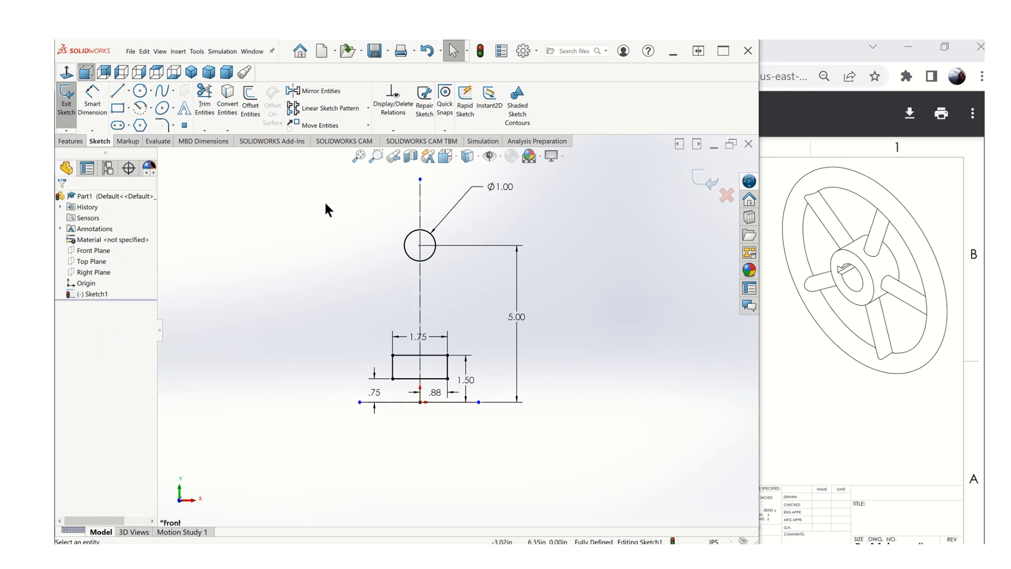
{"action": "left_click", "coordinate": [698, 180]}
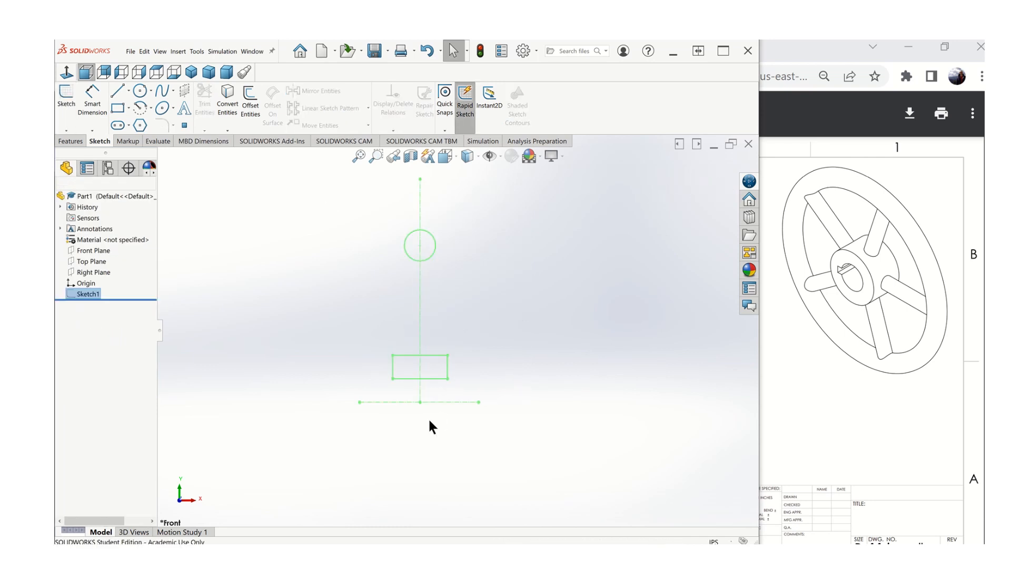
Step: Revolve the hub and rim profiles 360 degrees around the horizontal centerline
{"action": "middle_click_drag", "start_coordinate": [419, 418], "coordinate": [378, 436]}
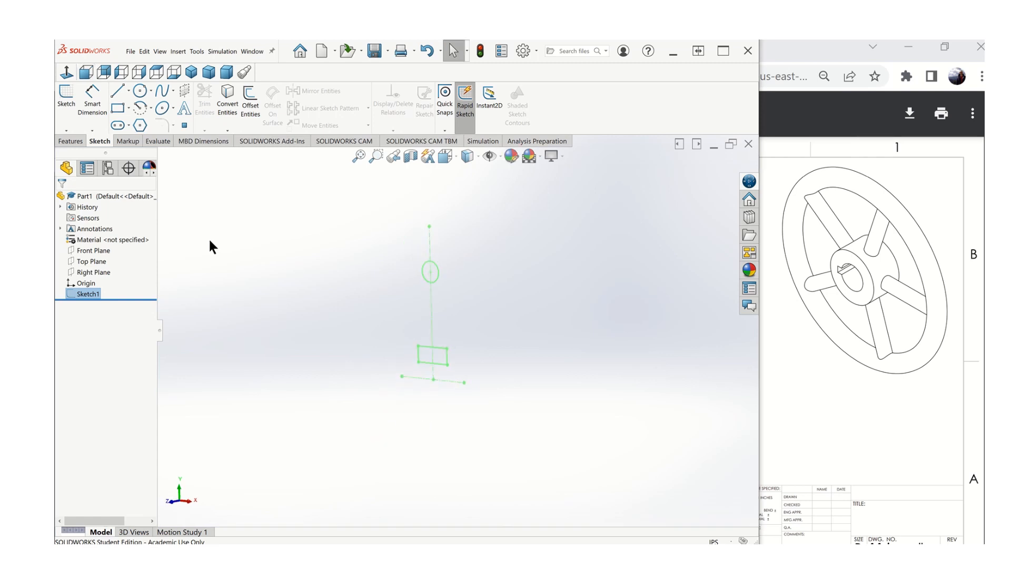
{"action": "left_click", "coordinate": [75, 141]}
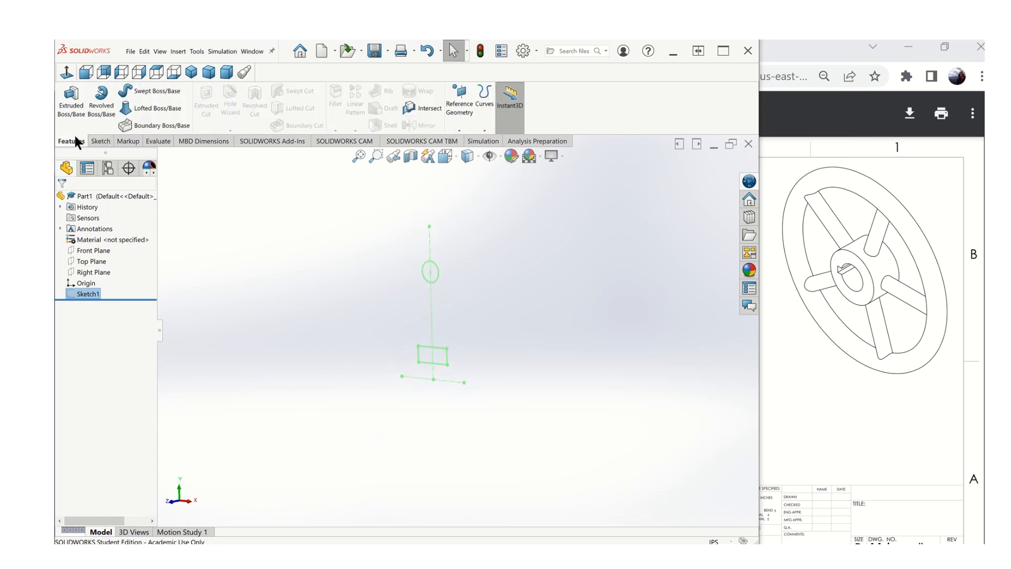
{"action": "left_click", "coordinate": [102, 92]}
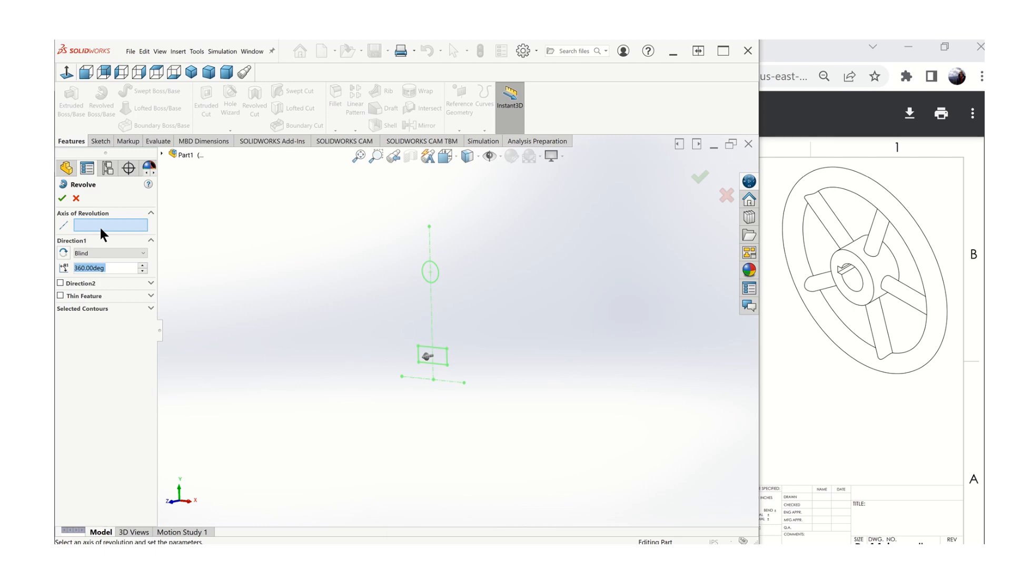
{"action": "left_click", "coordinate": [421, 380]}
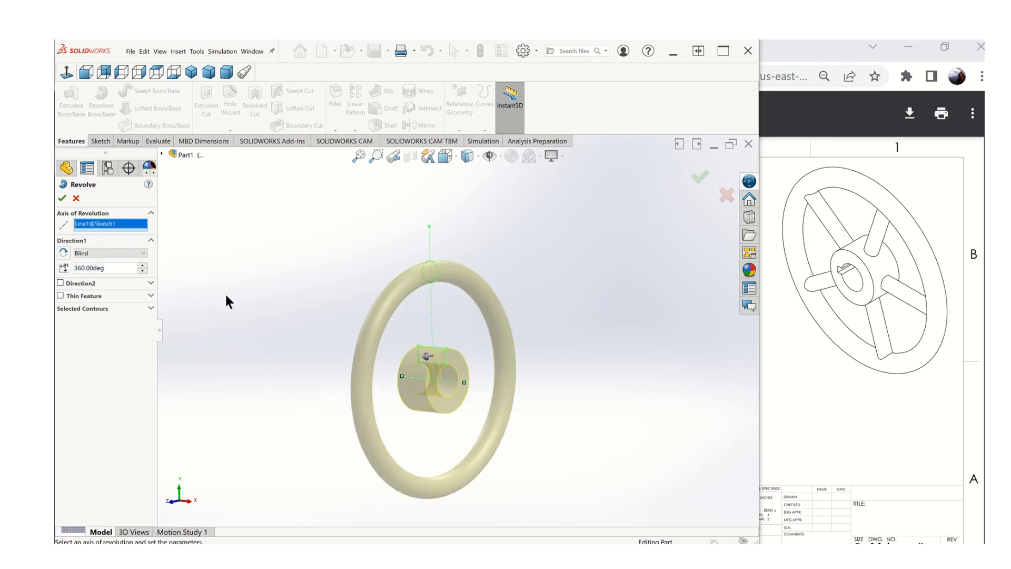
{"action": "left_click", "coordinate": [62, 198]}
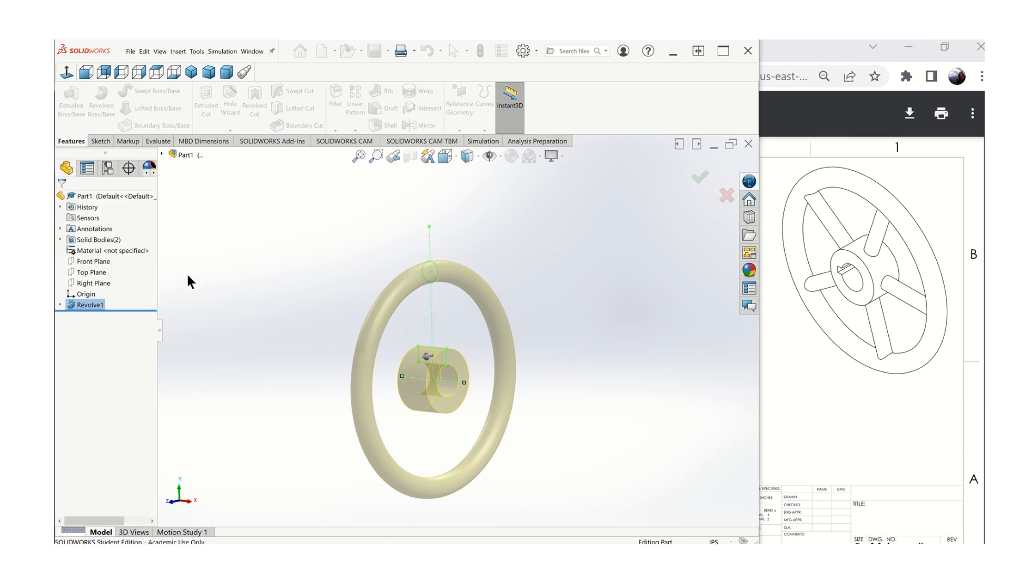
{"action": "scroll", "coordinate": [485, 384], "scroll_direction": "up", "scroll_amount": 3}
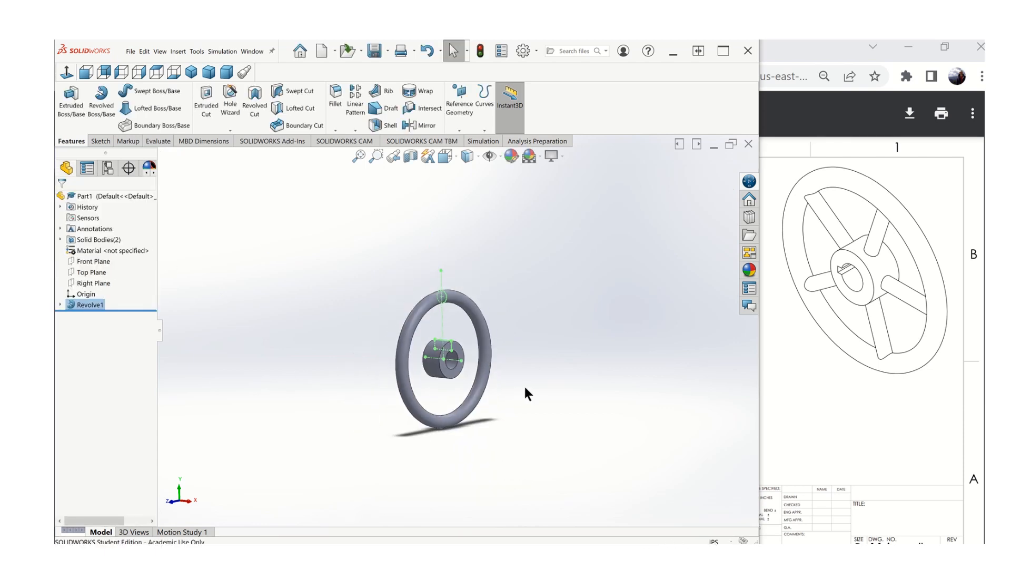
{"action": "mouse_move", "coordinate": [525, 388]}
{"action": "middle_mouse_down"}
{"action": "mouse_move", "coordinate": [625, 388]}
{"action": "mouse_move", "coordinate": [574, 398]}
{"action": "mouse_move", "coordinate": [517, 380]}
{"action": "mouse_move", "coordinate": [390, 371]}
{"action": "mouse_move", "coordinate": [385, 386]}
{"action": "middle_mouse_up"}
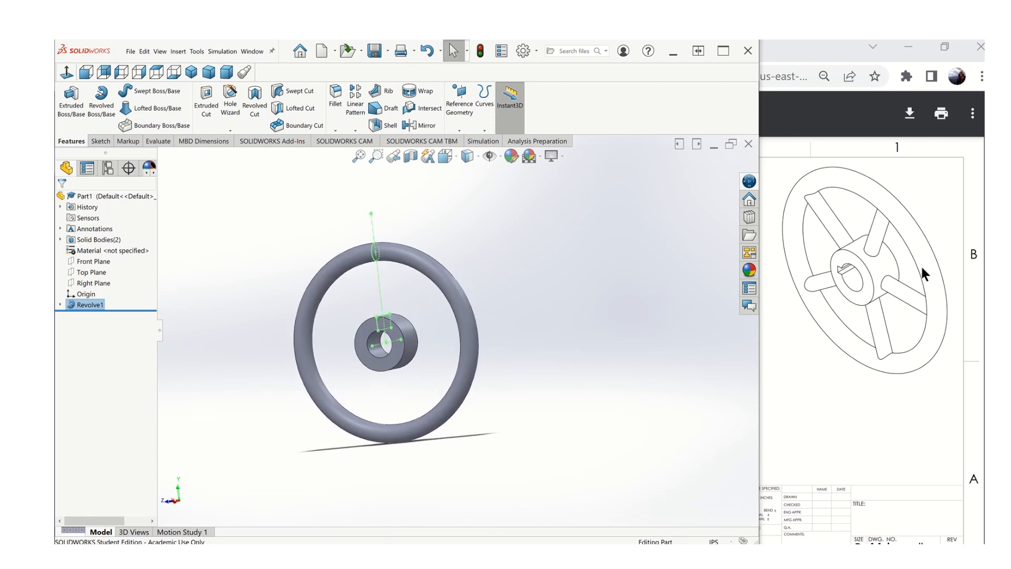
{"action": "left_click", "coordinate": [550, 348]}
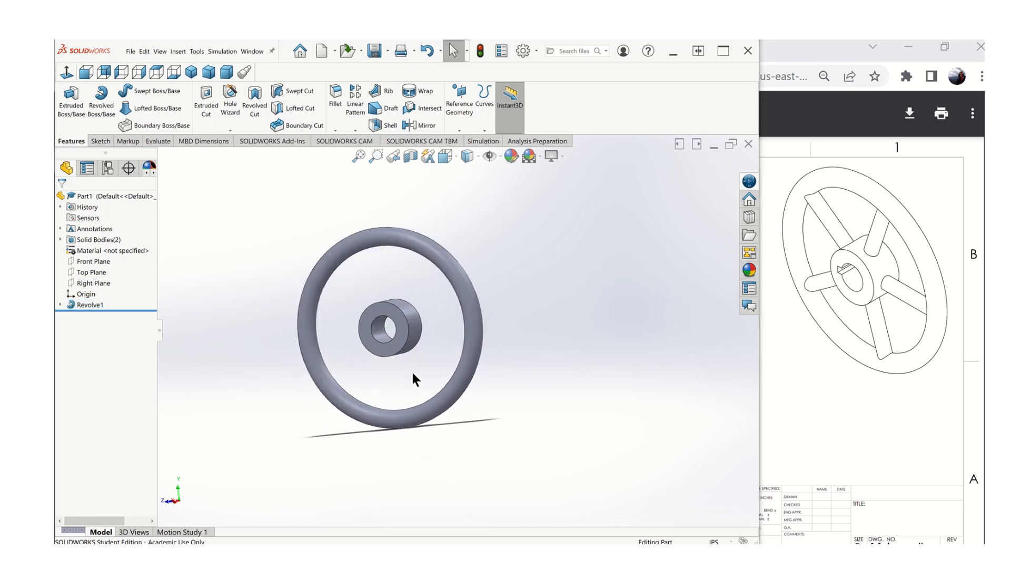
Step: Show the Front, Top and Right planes in the model view
{"action": "scroll", "coordinate": [412, 374], "scroll_direction": "down", "scroll_amount": 2}
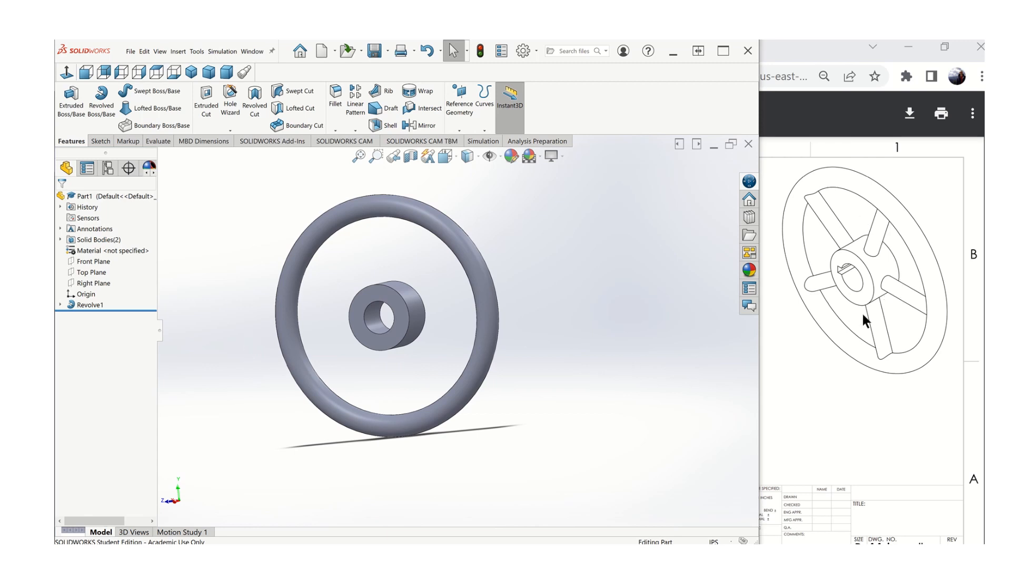
{"action": "right_click", "coordinate": [82, 261]}
{"action": "key", "text": "Escape"}
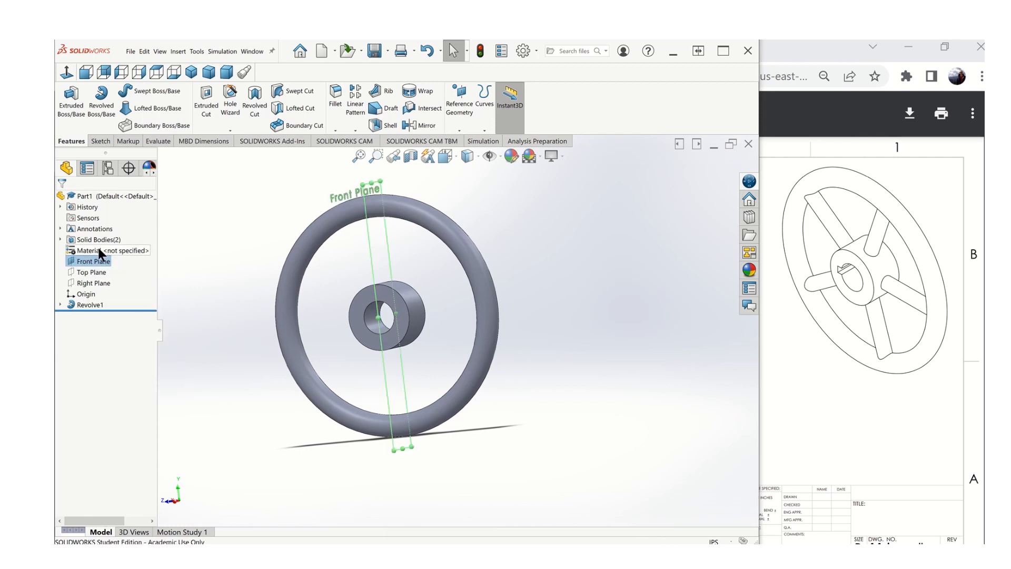
{"action": "right_click", "coordinate": [90, 270]}
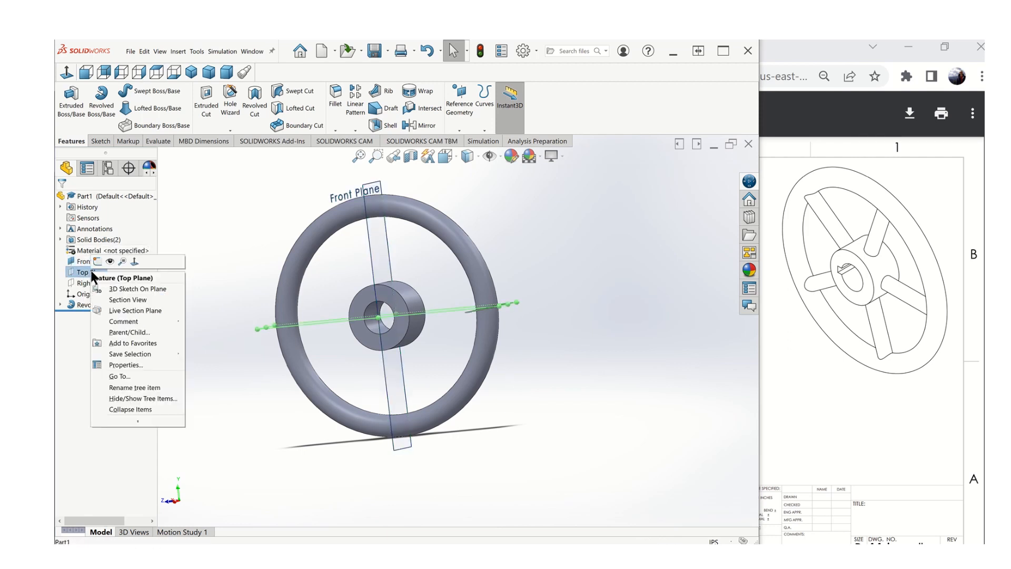
{"action": "key", "text": "Escape"}
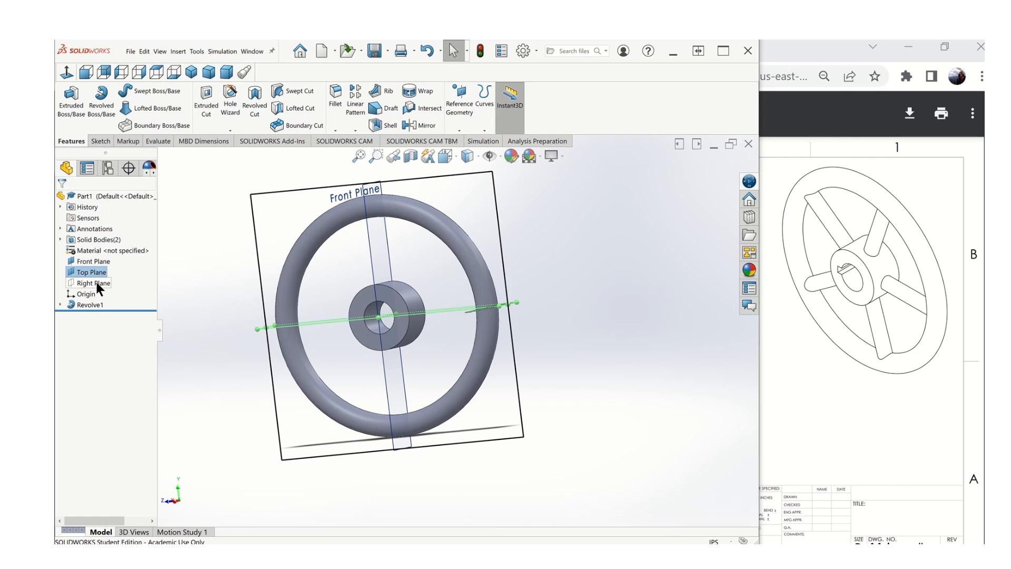
{"action": "right_click", "coordinate": [96, 282]}
{"action": "key", "text": "Escape"}
{"action": "left_click", "coordinate": [228, 302]}
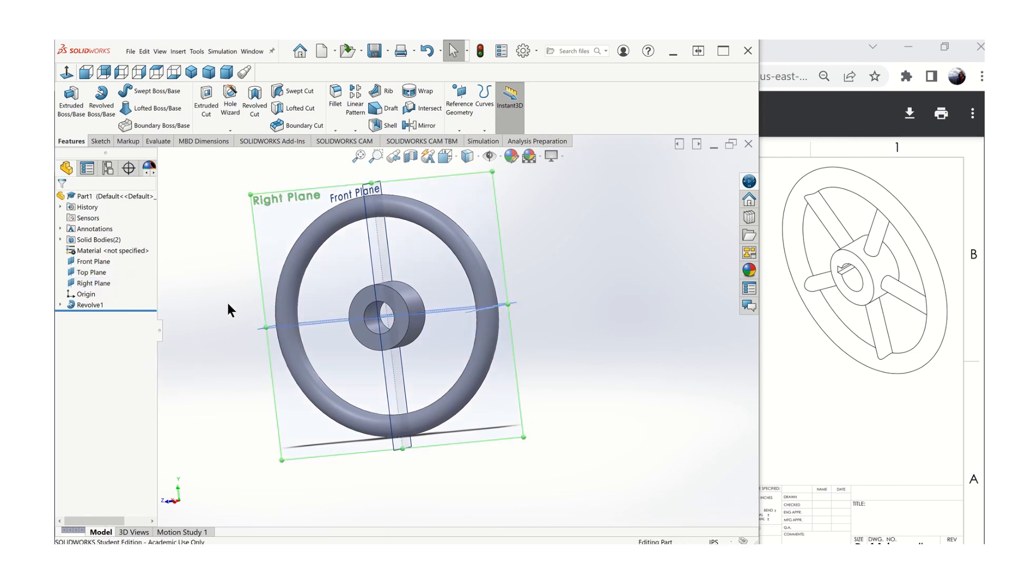
Step: Create a reference plane offset 2.5 in from the Front Plane, with the offset direction flipped
{"action": "middle_click_drag", "start_coordinate": [227, 302], "coordinate": [360, 321]}
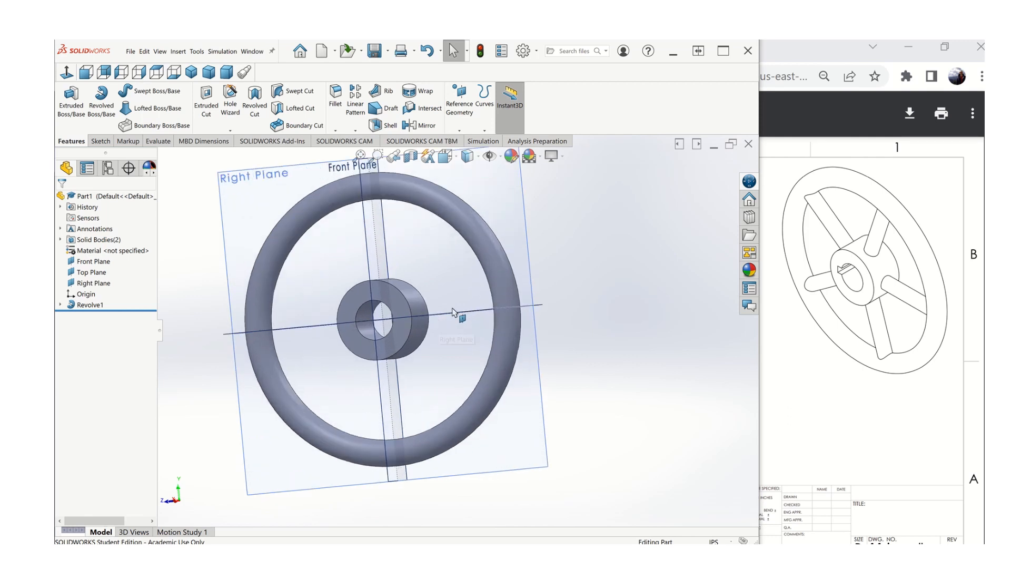
{"action": "scroll", "coordinate": [452, 323], "scroll_direction": "down", "scroll_amount": 3}
{"action": "mouse_move", "coordinate": [456, 337]}
{"action": "middle_mouse_down"}
{"action": "mouse_move", "coordinate": [459, 350]}
{"action": "mouse_move", "coordinate": [467, 289]}
{"action": "mouse_move", "coordinate": [467, 320]}
{"action": "middle_mouse_up"}
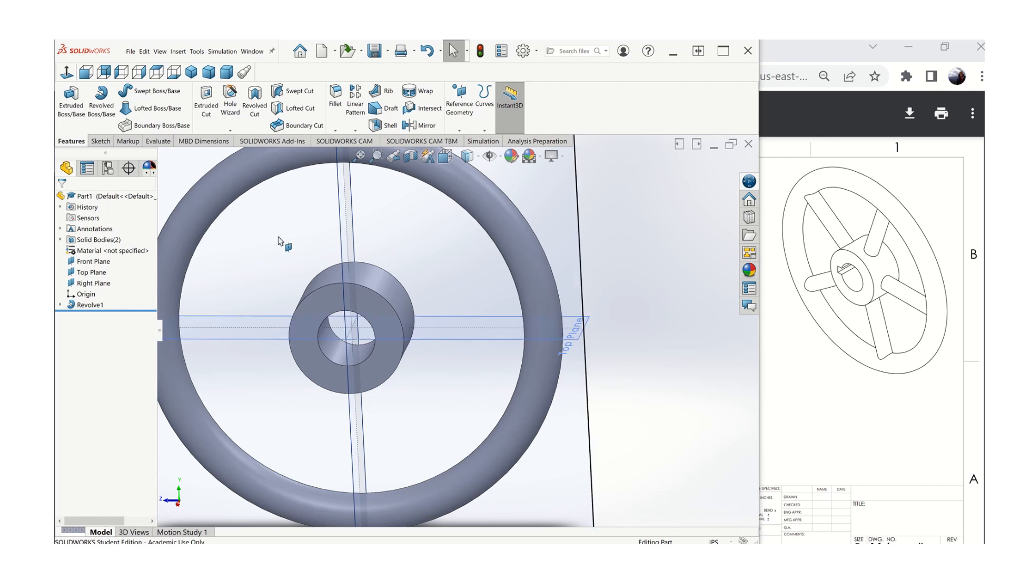
{"action": "middle_click_drag", "start_coordinate": [412, 391], "coordinate": [400, 387]}
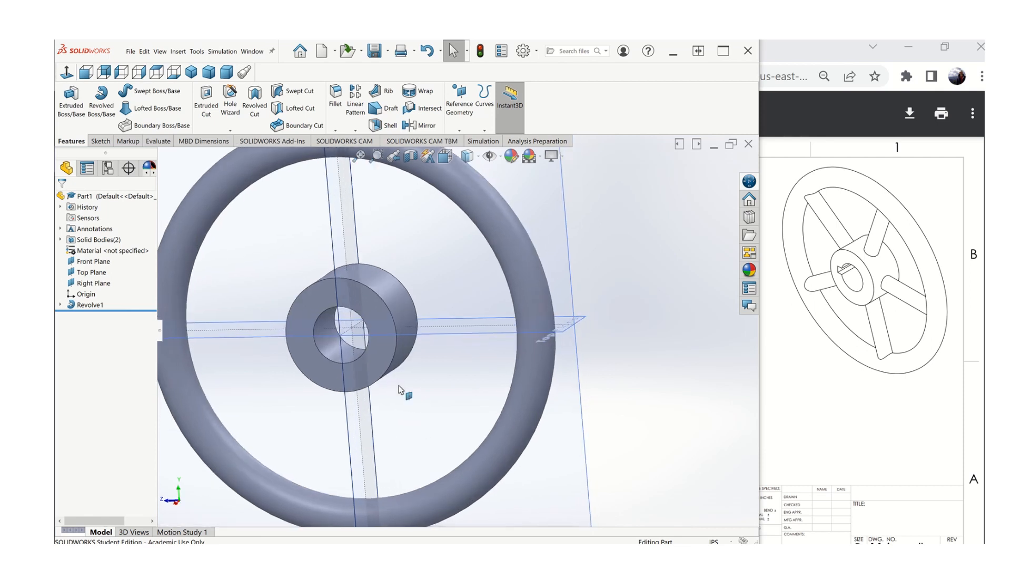
{"action": "left_click", "coordinate": [460, 130]}
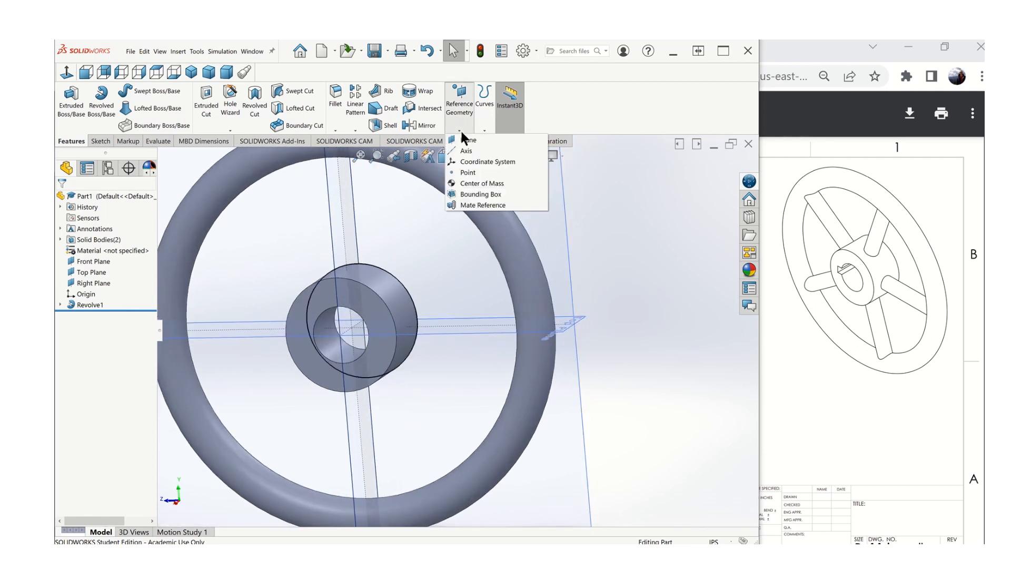
{"action": "left_click", "coordinate": [463, 140]}
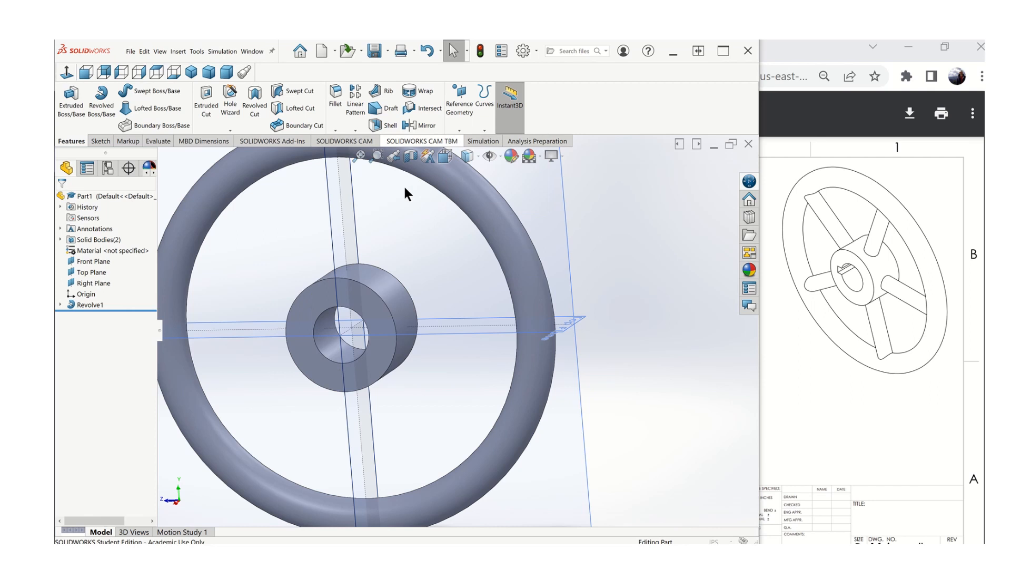
{"action": "left_click", "coordinate": [333, 237]}
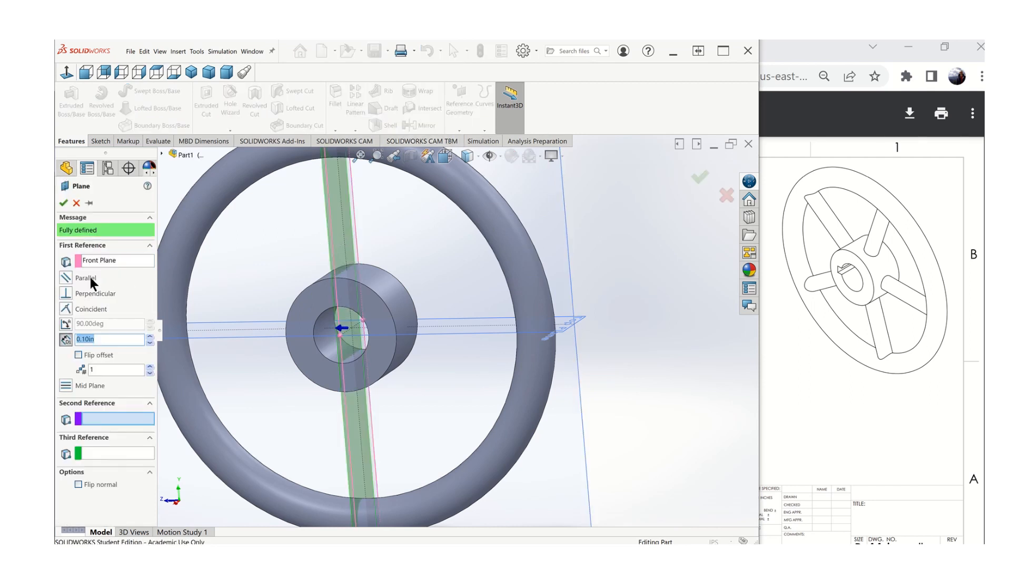
{"action": "left_click", "coordinate": [78, 355]}
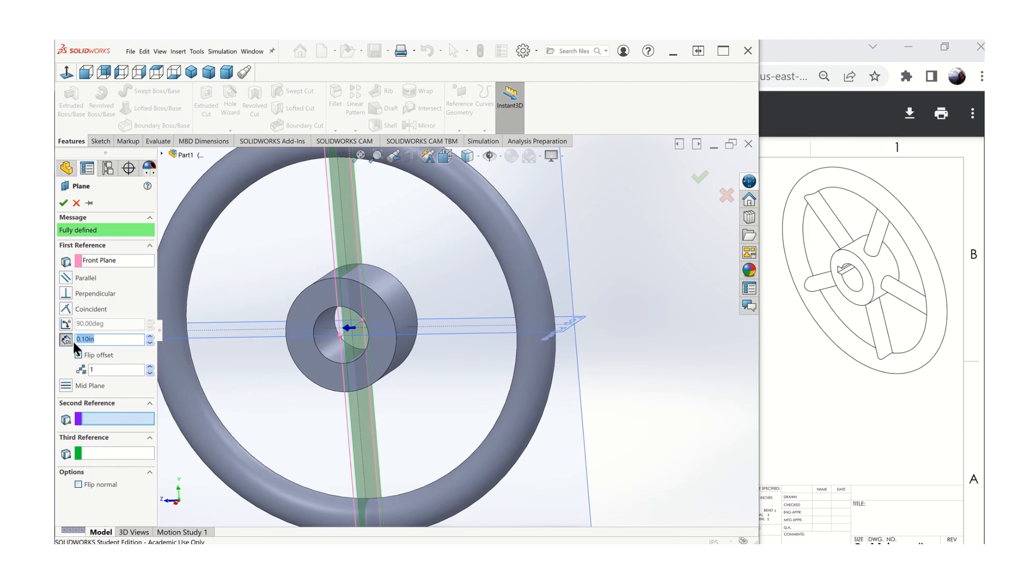
{"action": "key", "text": "Return"}
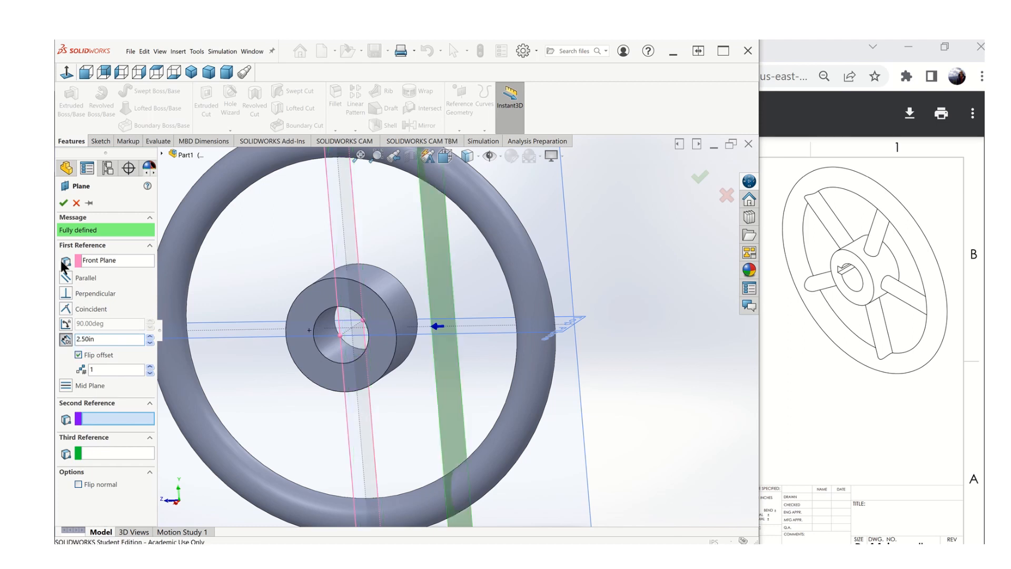
{"action": "key", "text": "Return"}
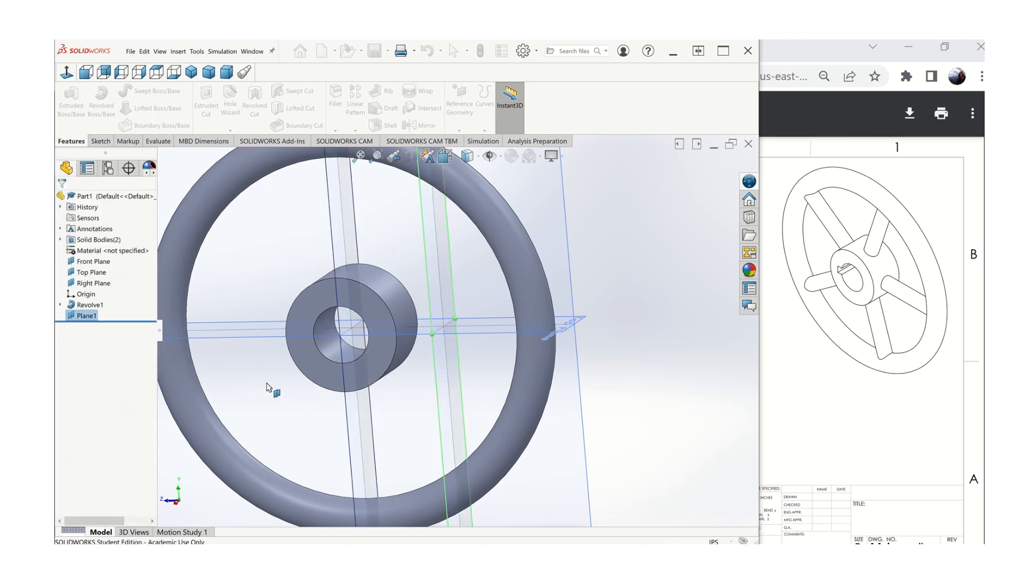
Step: Hide the Front Plane running through the hub's center
{"action": "middle_click_drag", "start_coordinate": [288, 380], "coordinate": [353, 258]}
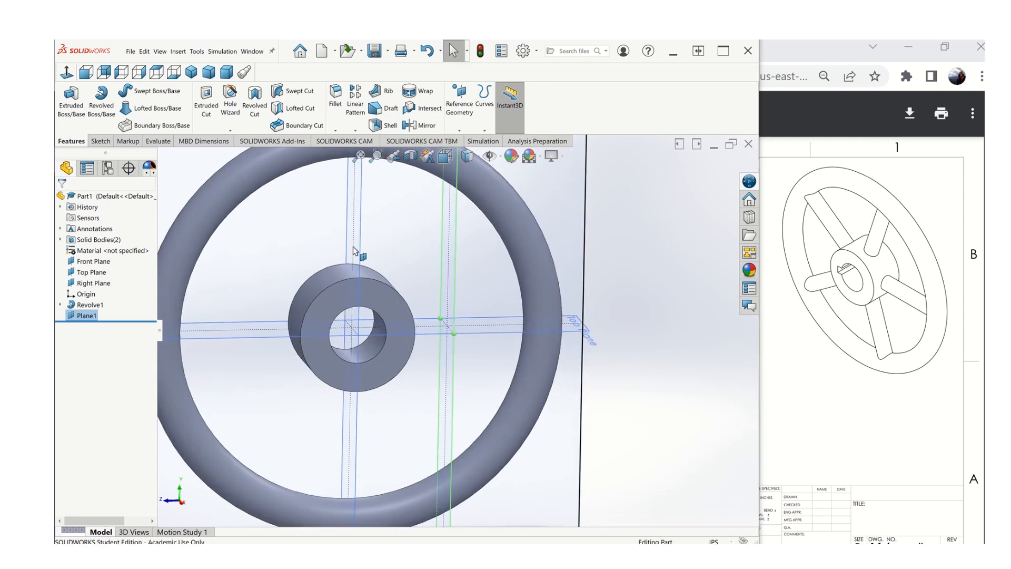
{"action": "right_click", "coordinate": [360, 243]}
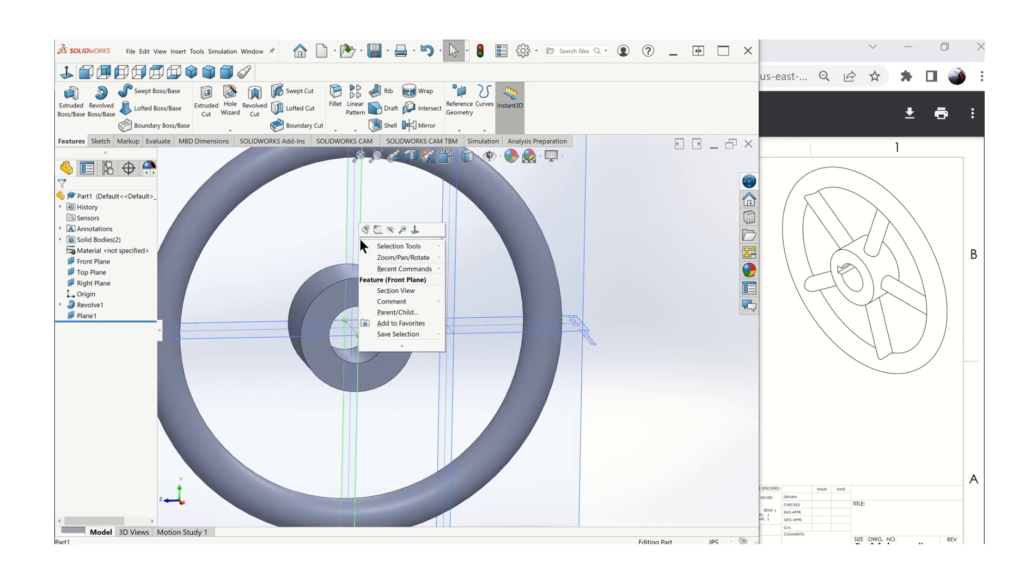
{"action": "left_click", "coordinate": [390, 229]}
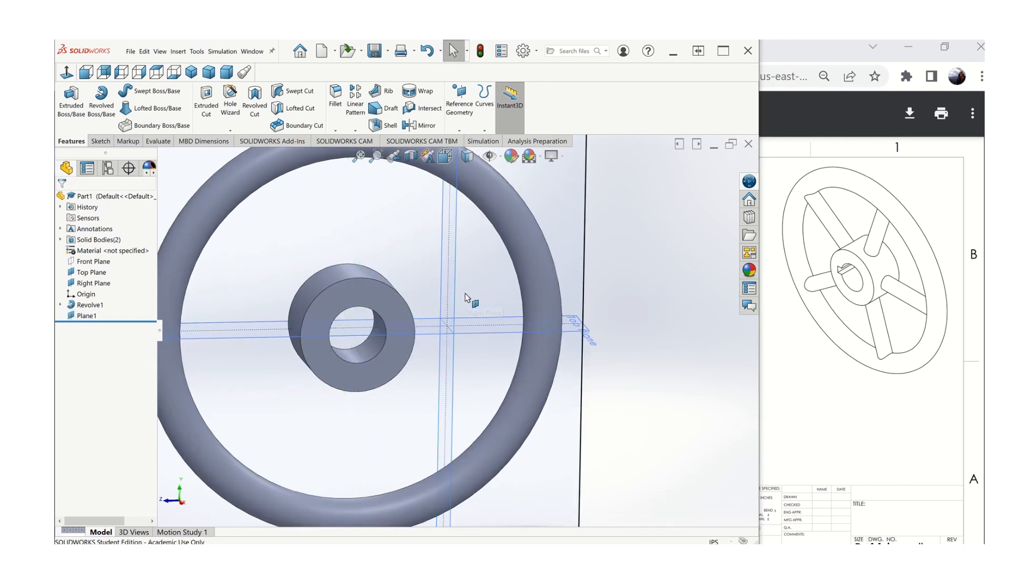
Step: Open a new sketch on the offset plane between hub and rim and view it face-on
{"action": "mouse_move", "coordinate": [435, 387]}
{"action": "middle_mouse_down"}
{"action": "mouse_move", "coordinate": [434, 372]}
{"action": "mouse_move", "coordinate": [444, 383]}
{"action": "middle_mouse_up"}
{"action": "scroll", "coordinate": [441, 346], "scroll_direction": "down", "scroll_amount": 3}
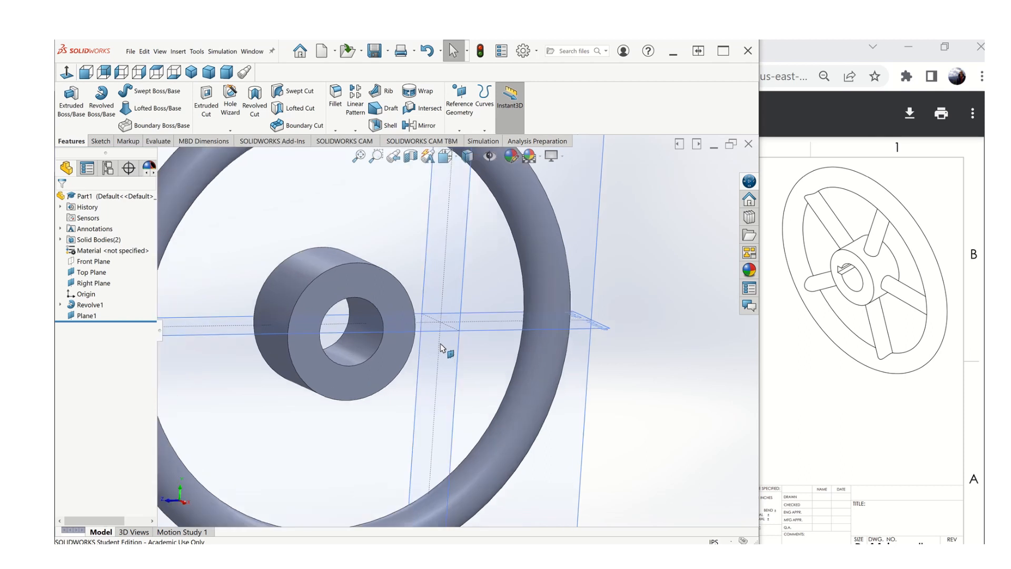
{"action": "scroll", "coordinate": [442, 324], "scroll_direction": "up", "scroll_amount": 3}
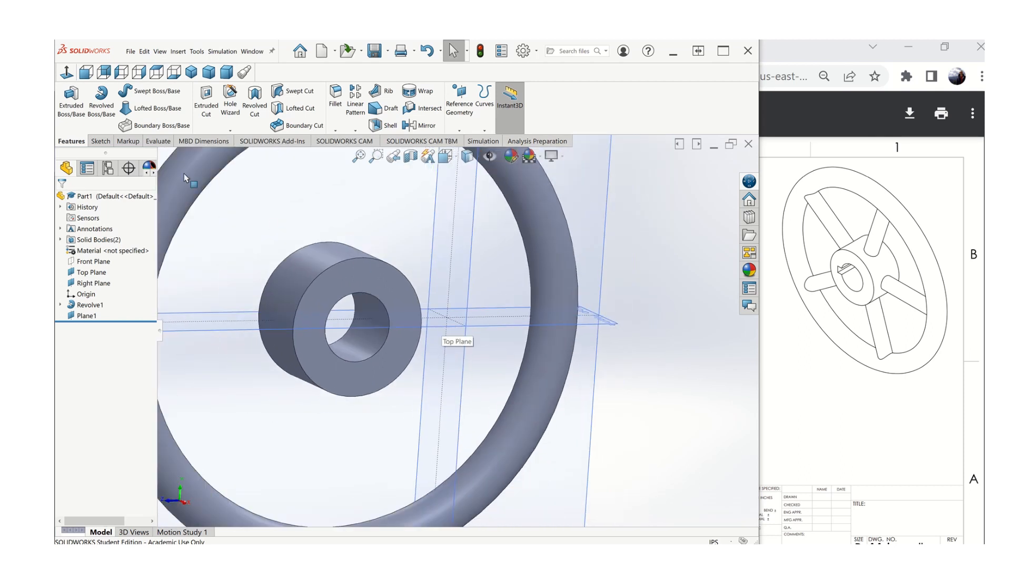
{"action": "left_click", "coordinate": [98, 140]}
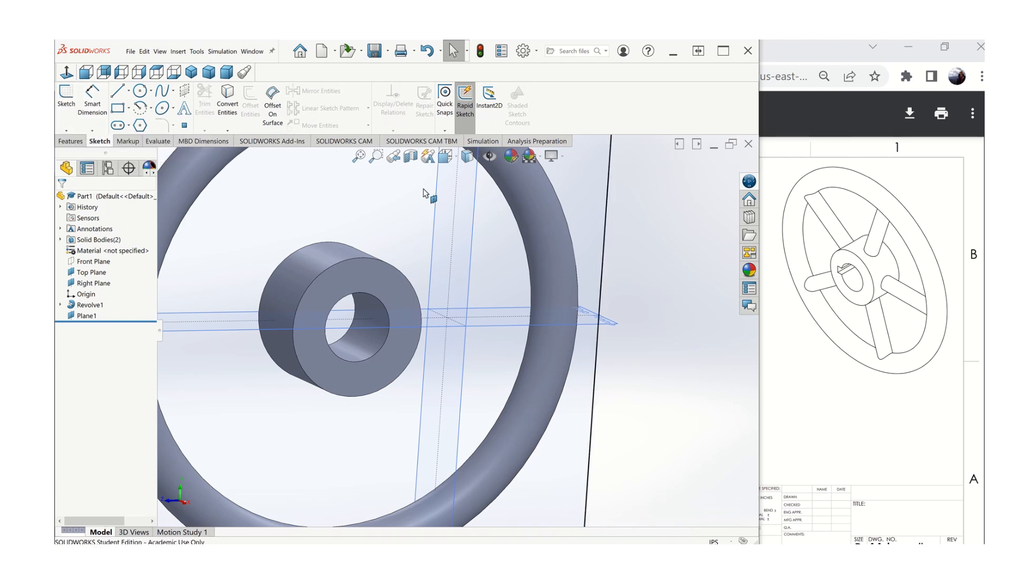
{"action": "left_click", "coordinate": [473, 230]}
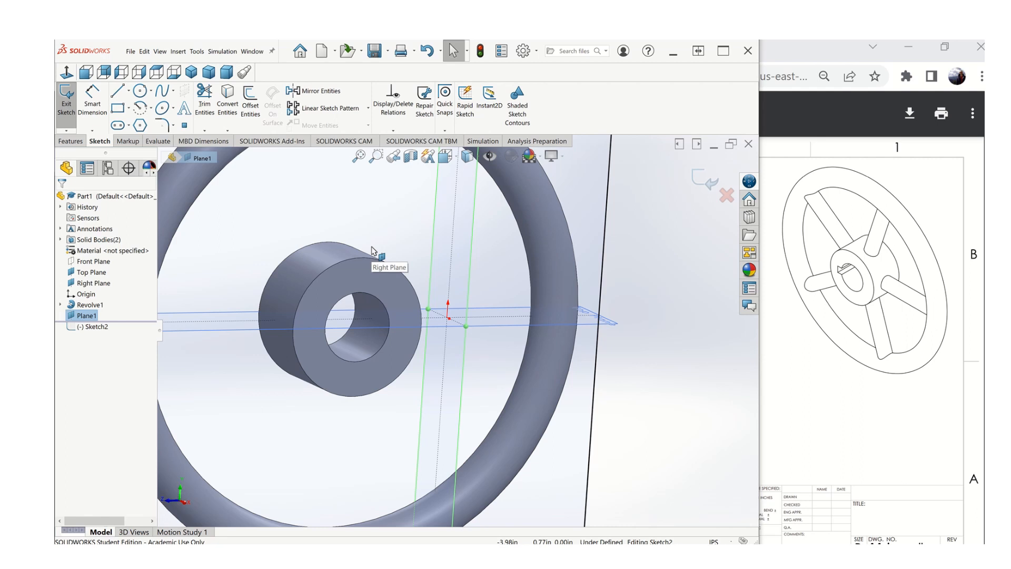
{"action": "key", "text": "ctrl+8"}
{"action": "scroll", "coordinate": [497, 358], "scroll_direction": "down", "scroll_amount": 2}
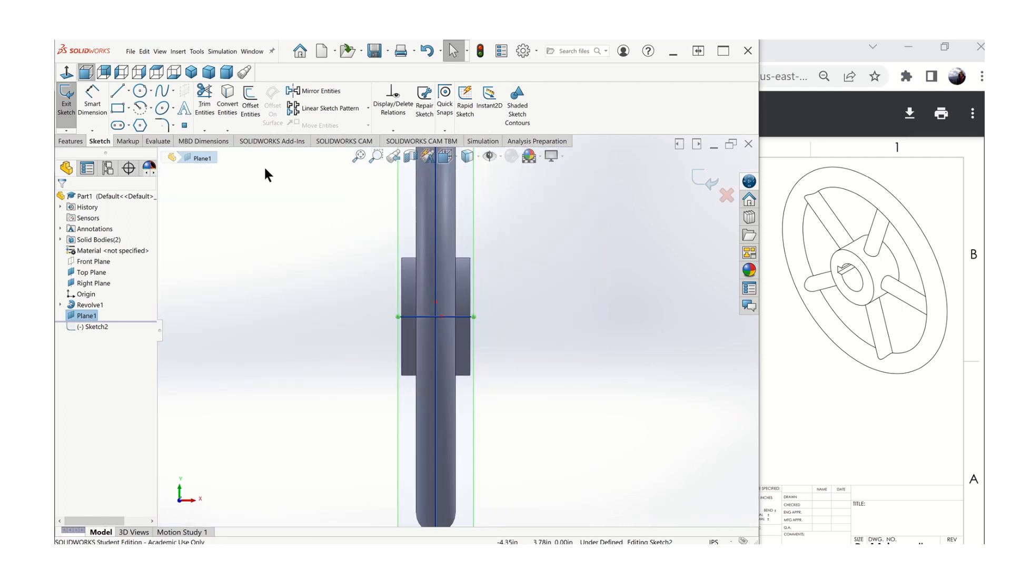
Step: Change the model's display style to Hidden Lines Visible
{"action": "left_click", "coordinate": [159, 52]}
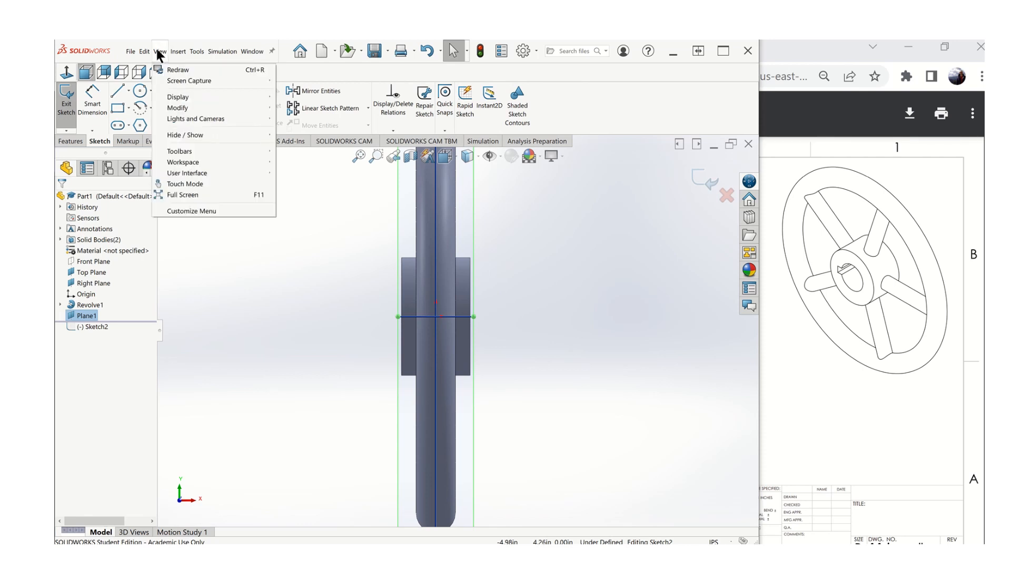
{"action": "left_click", "coordinate": [349, 286]}
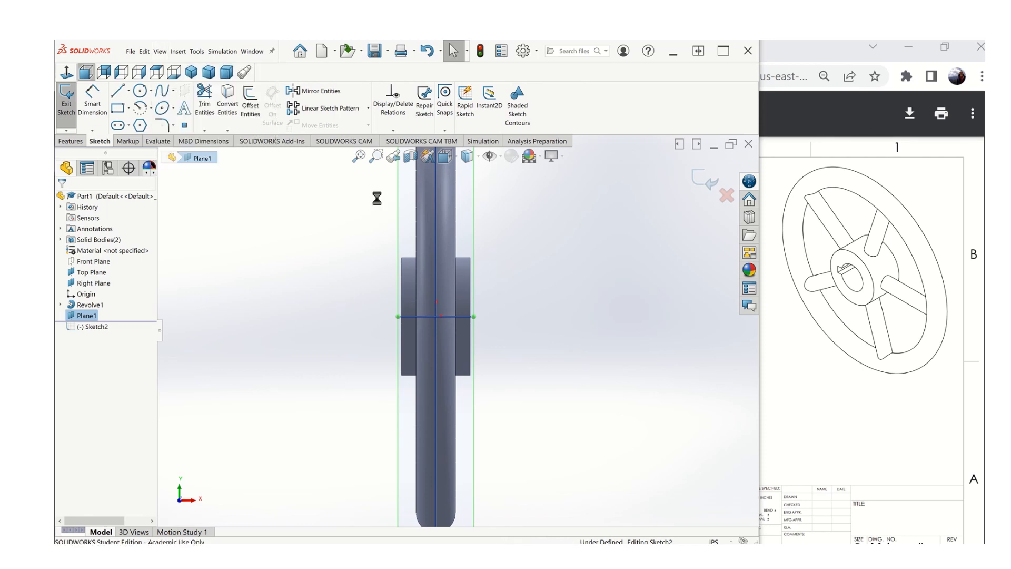
{"action": "left_click", "coordinate": [477, 154]}
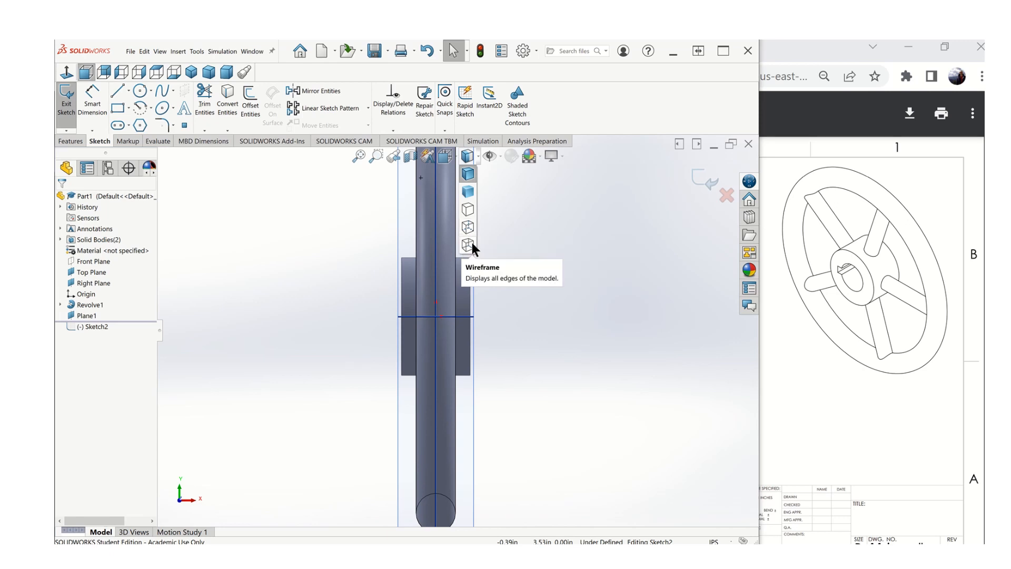
{"action": "left_click", "coordinate": [470, 226]}
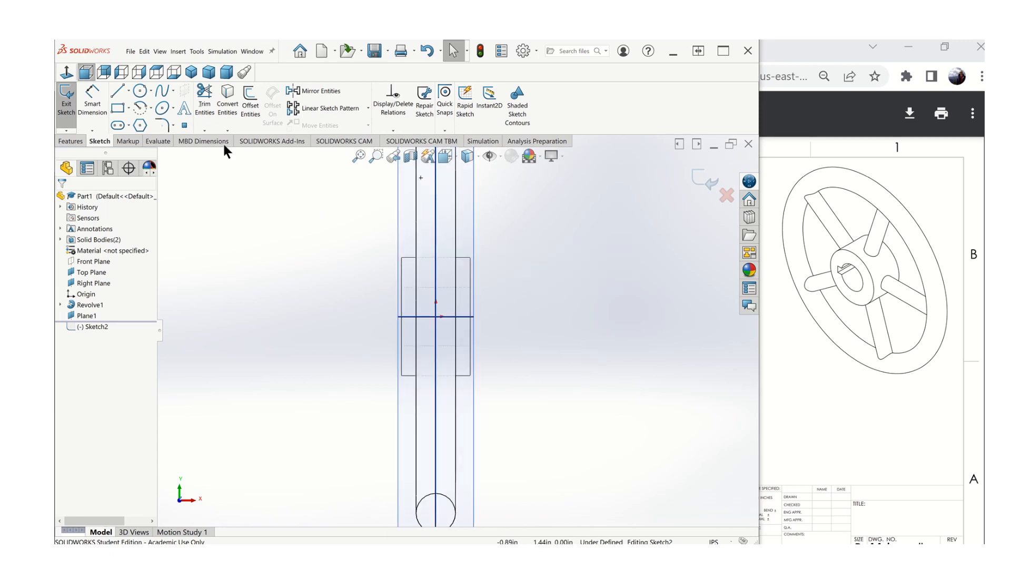
Step: Sketch a circle centered on the origin on the offset plane, about 3.6 in in diameter
{"action": "left_click", "coordinate": [140, 91]}
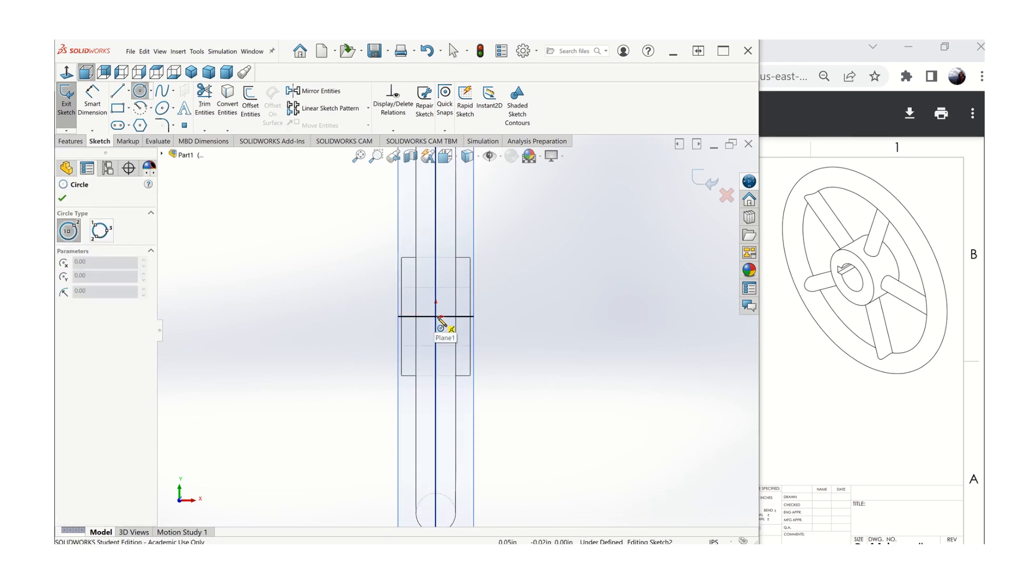
{"action": "left_click", "coordinate": [437, 316]}
{"action": "left_click", "coordinate": [506, 317]}
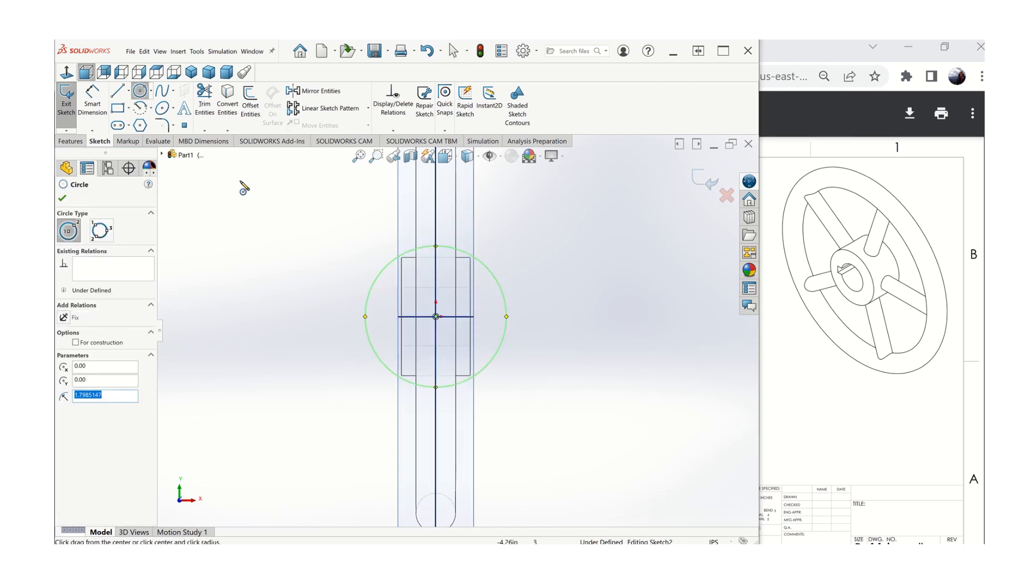
Step: Dimension the circle's diameter as 0.75 in and exit the sketch
{"action": "left_click", "coordinate": [94, 100]}
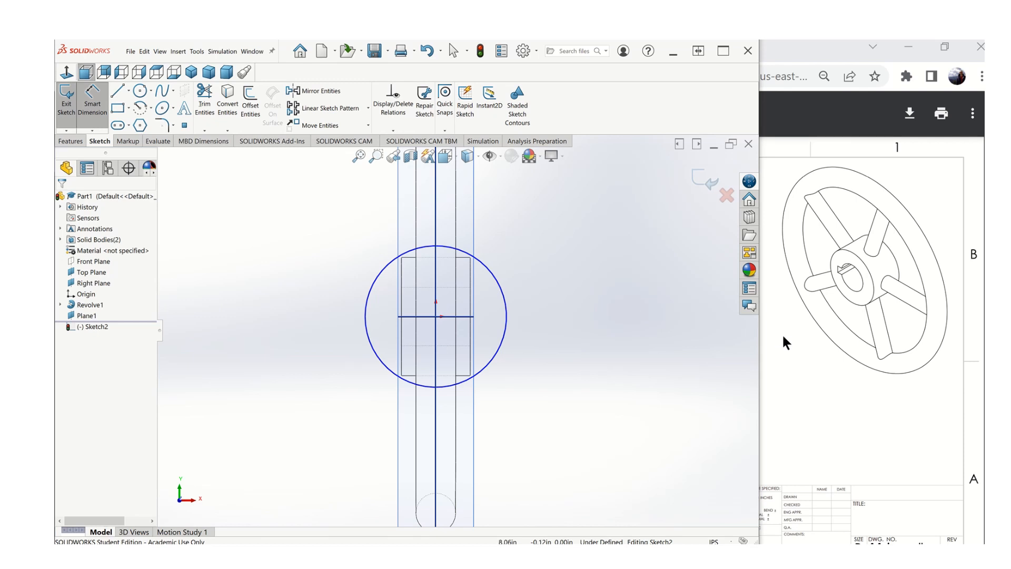
{"action": "left_click", "coordinate": [504, 278]}
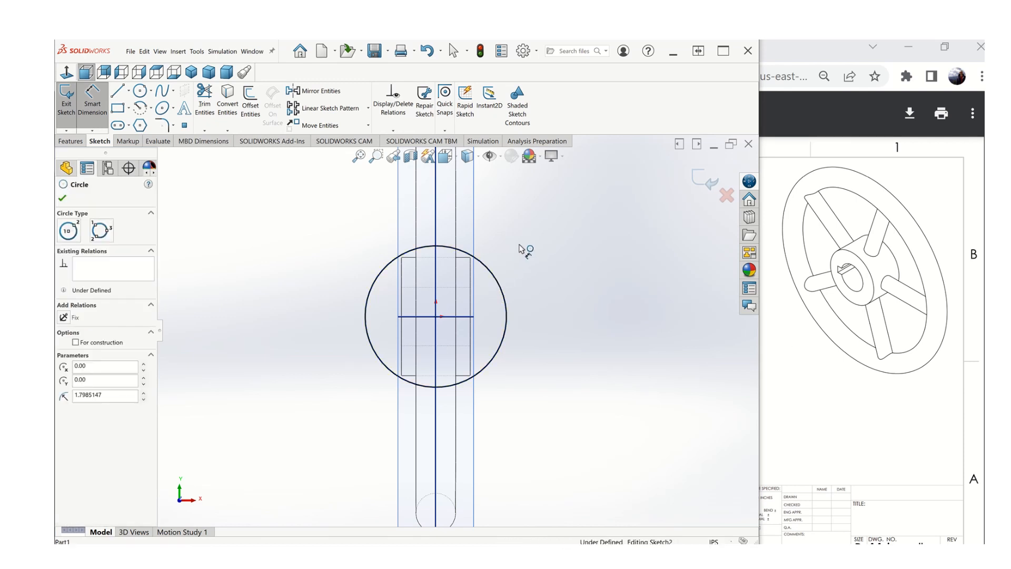
{"action": "left_click", "coordinate": [535, 232]}
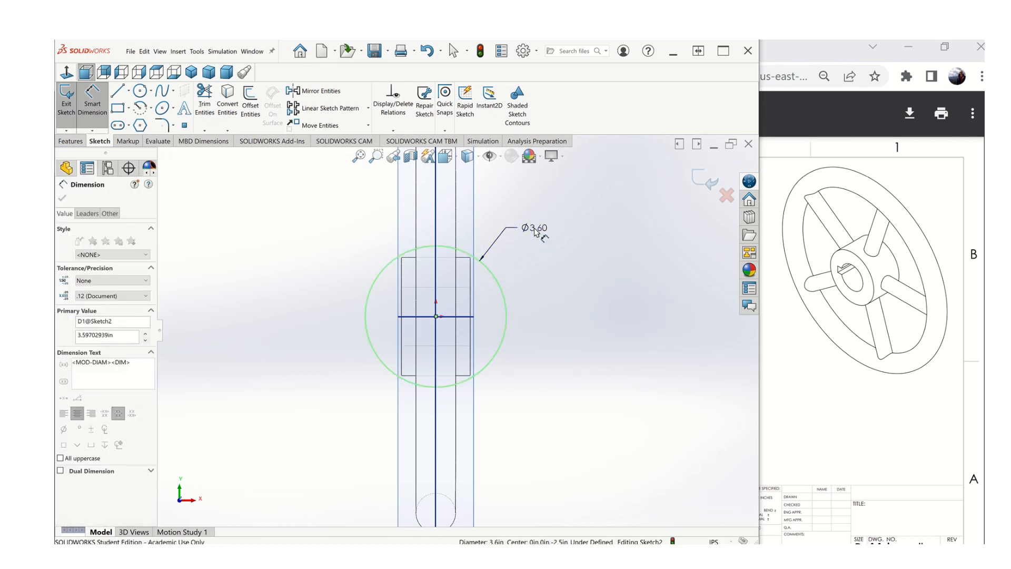
{"action": "type", "text": ".75"}
{"action": "key", "text": "Return"}
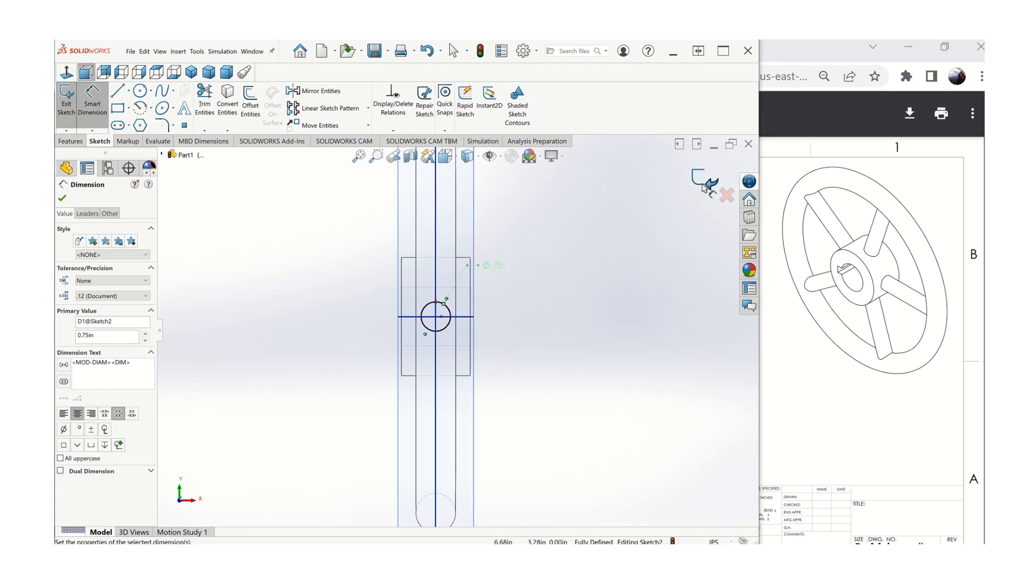
{"action": "mouse_move", "coordinate": [535, 293]}
{"action": "middle_mouse_down"}
{"action": "mouse_move", "coordinate": [423, 332]}
{"action": "mouse_move", "coordinate": [502, 365]}
{"action": "mouse_move", "coordinate": [517, 316]}
{"action": "middle_mouse_up"}
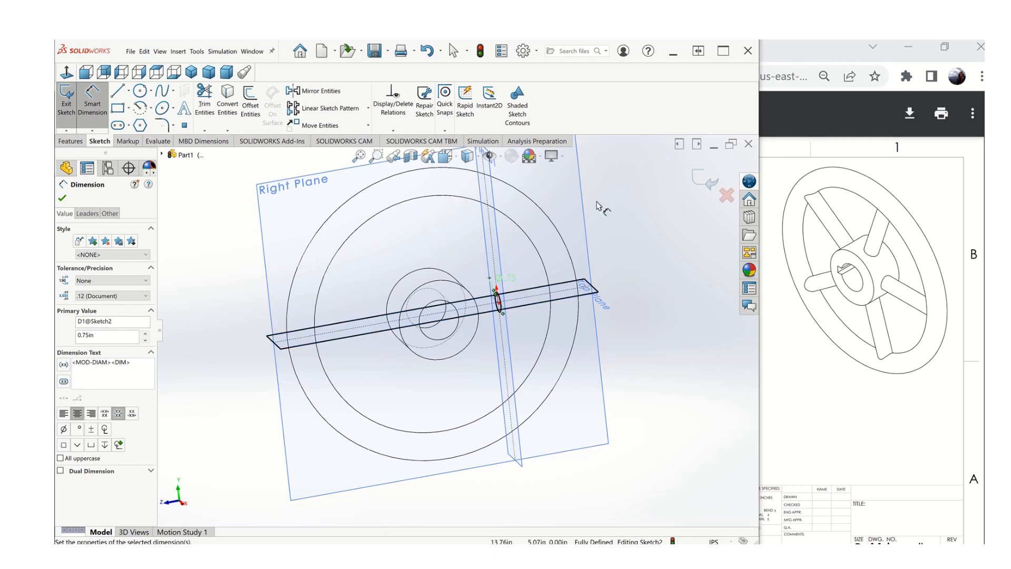
{"action": "left_click", "coordinate": [702, 179]}
{"action": "left_click", "coordinate": [699, 179]}
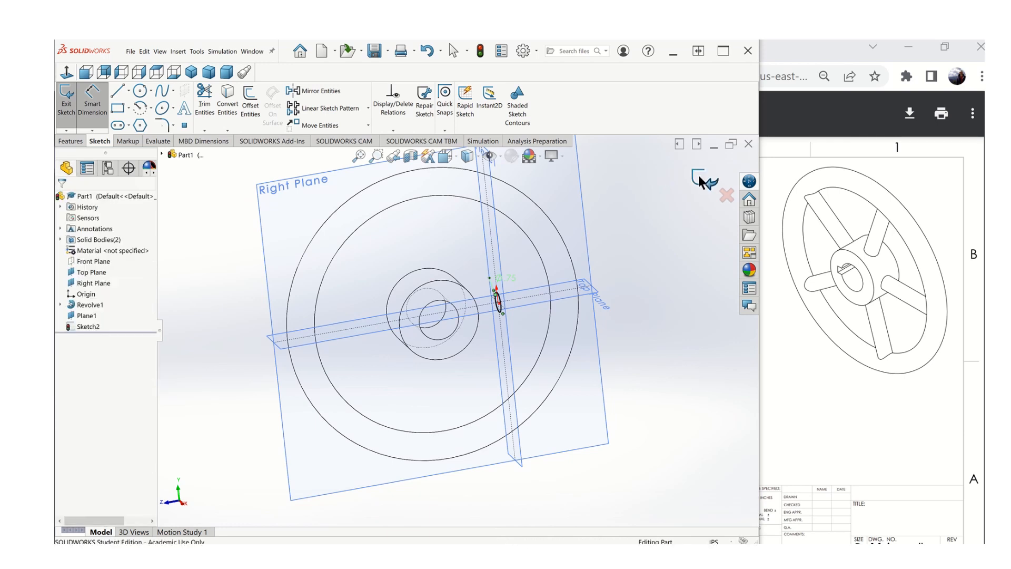
Step: Switch the model's display style back to shaded and clear the sketch selection
{"action": "middle_click_drag", "start_coordinate": [411, 362], "coordinate": [399, 368]}
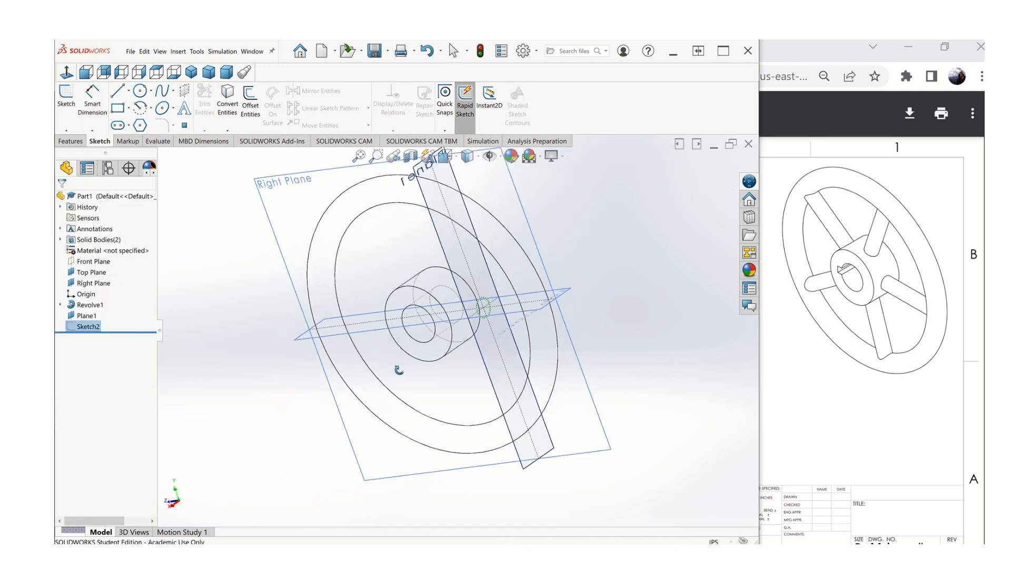
{"action": "scroll", "coordinate": [271, 173], "scroll_direction": "up", "scroll_amount": 1}
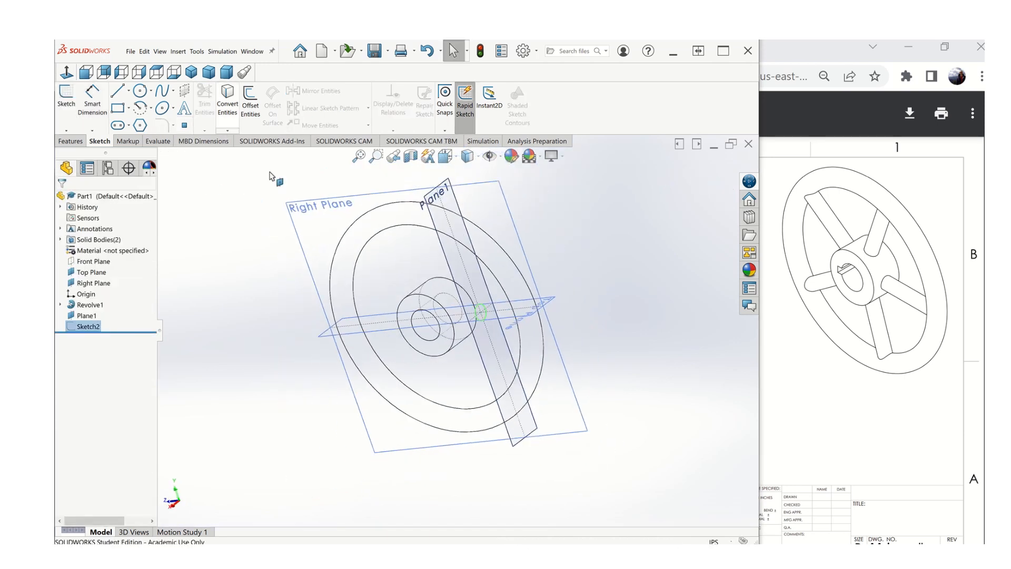
{"action": "left_click", "coordinate": [473, 154]}
{"action": "left_click", "coordinate": [469, 173]}
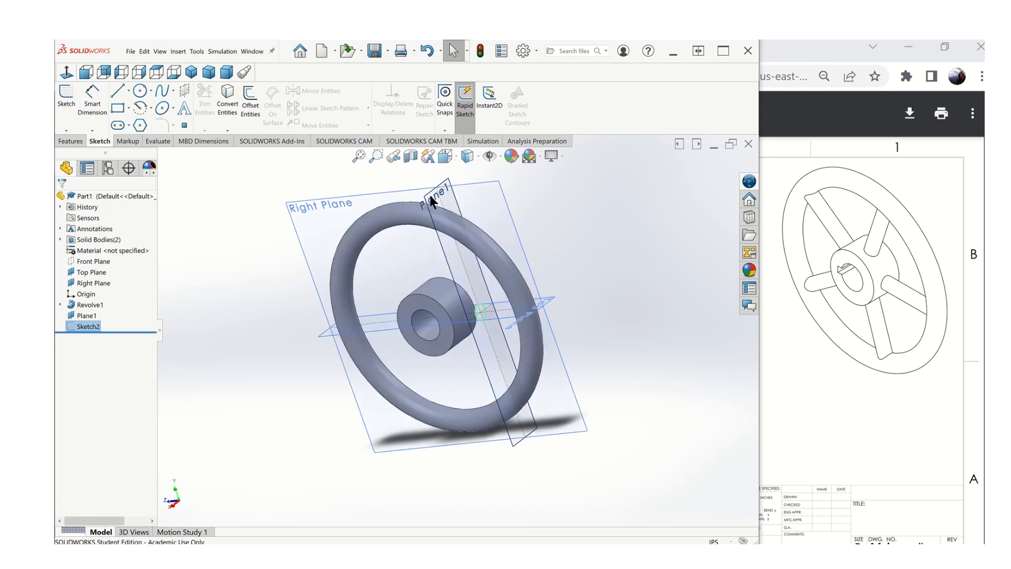
{"action": "left_click", "coordinate": [245, 336]}
{"action": "mouse_move", "coordinate": [234, 315]}
{"action": "middle_mouse_down"}
{"action": "mouse_move", "coordinate": [206, 306]}
{"action": "mouse_move", "coordinate": [235, 324]}
{"action": "mouse_move", "coordinate": [228, 287]}
{"action": "middle_mouse_up"}
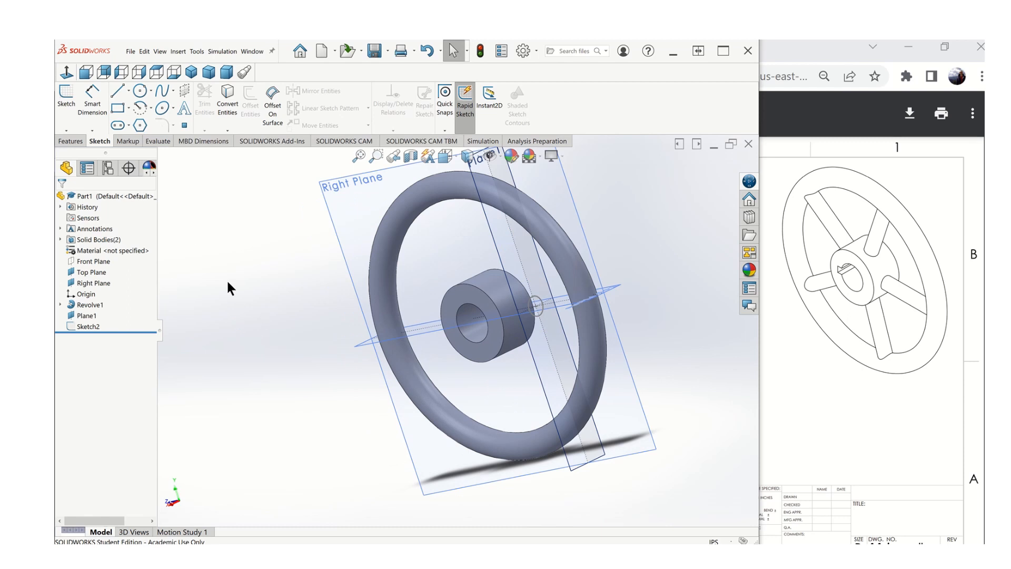
Step: Start a boss extrude of the 0.75 in circle toward the hub with the Up To Next end condition
{"action": "left_click", "coordinate": [74, 140]}
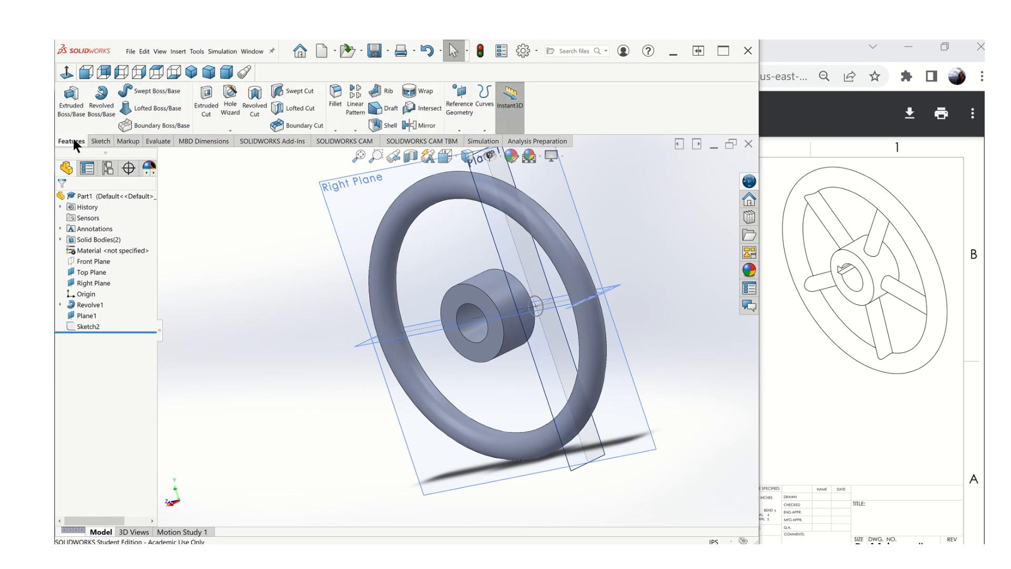
{"action": "left_click", "coordinate": [68, 108]}
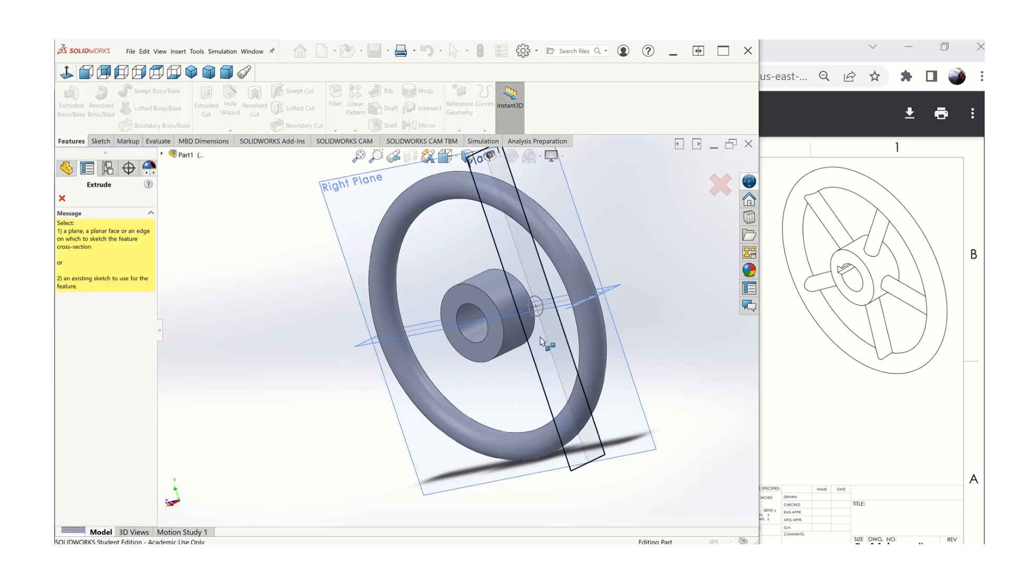
{"action": "scroll", "coordinate": [542, 341], "scroll_direction": "down", "scroll_amount": 3}
{"action": "left_click", "coordinate": [520, 298]}
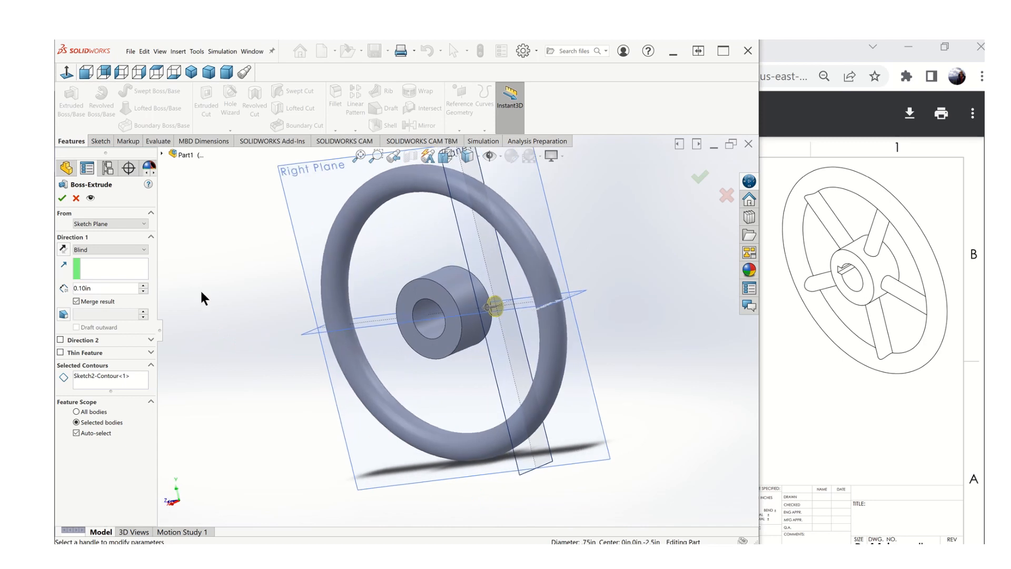
{"action": "left_click", "coordinate": [141, 249]}
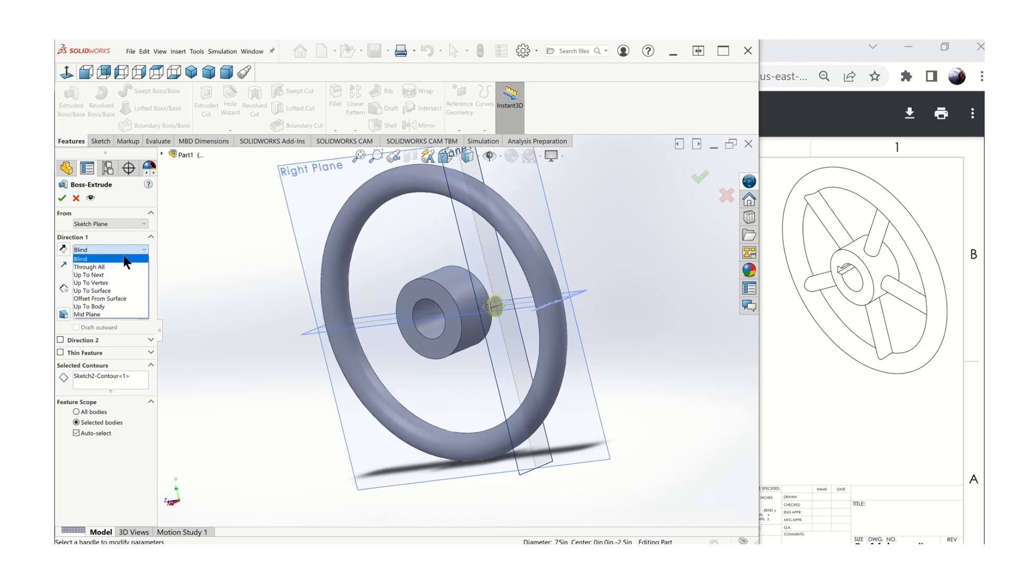
{"action": "left_click", "coordinate": [100, 277]}
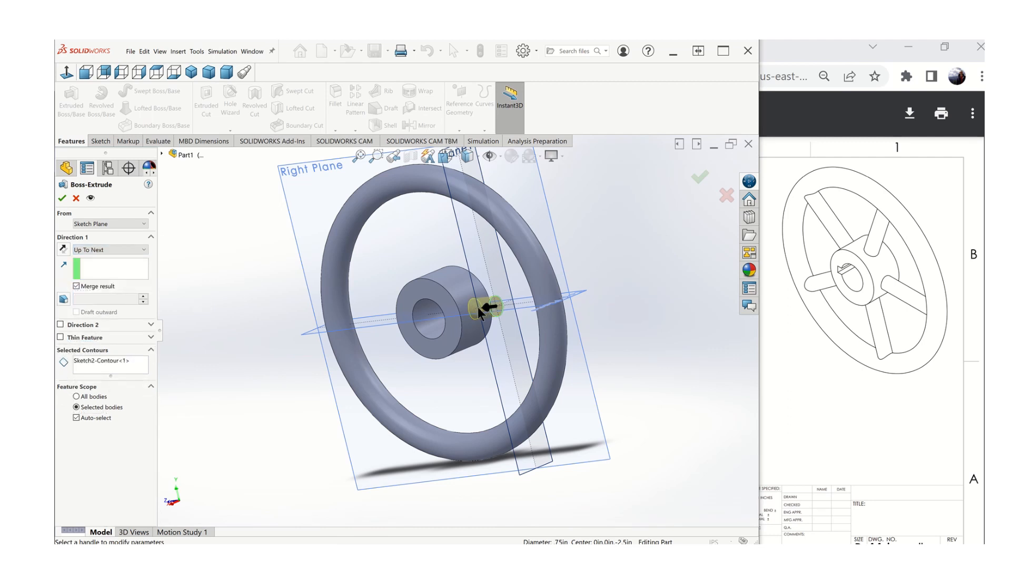
{"action": "scroll", "coordinate": [472, 309], "scroll_direction": "down", "scroll_amount": 2}
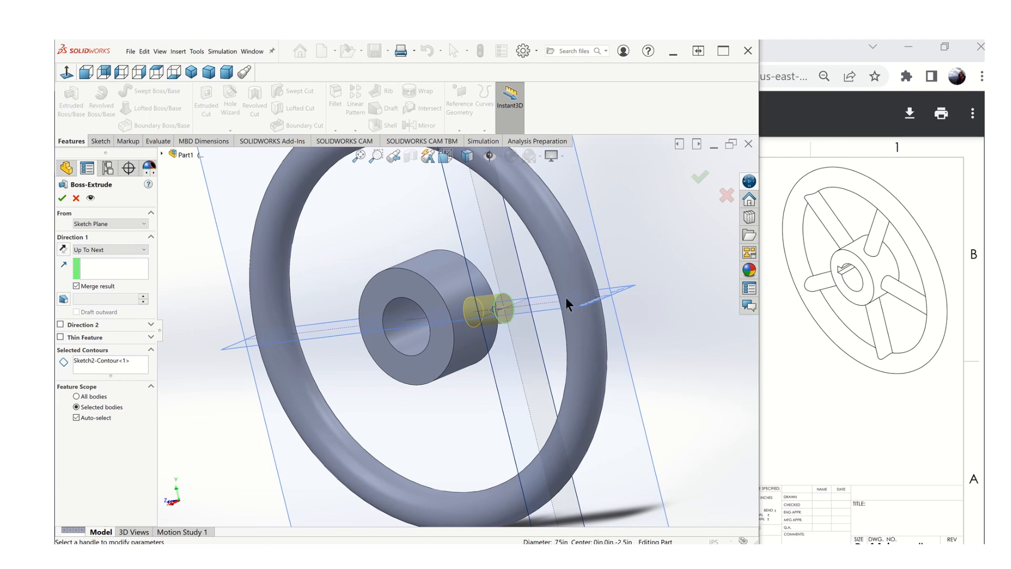
Step: Add a second extrude direction toward the rim, also Up To Next, and accept the spoke extrusion
{"action": "left_click", "coordinate": [60, 325]}
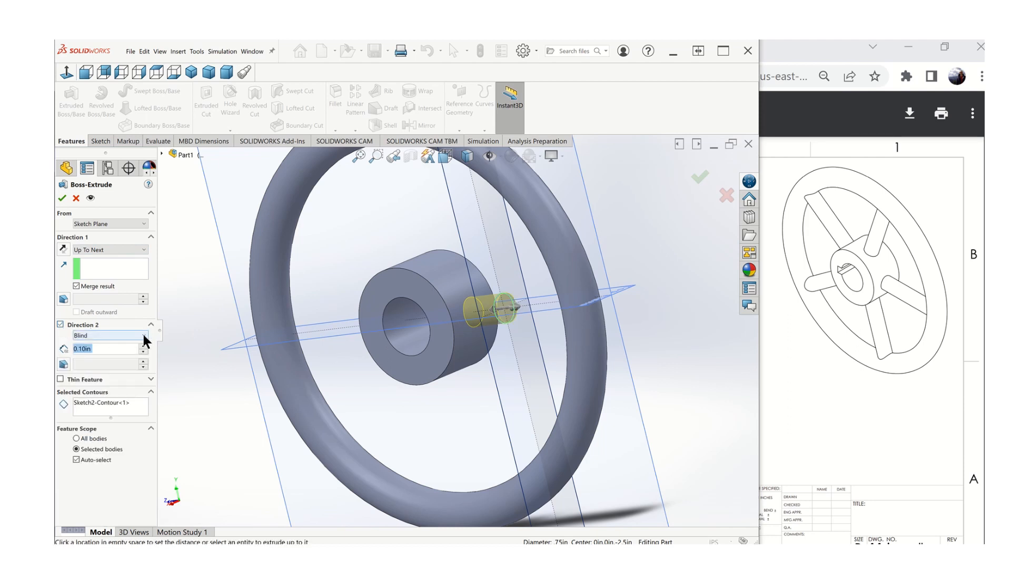
{"action": "left_click", "coordinate": [141, 335]}
{"action": "left_click", "coordinate": [98, 361]}
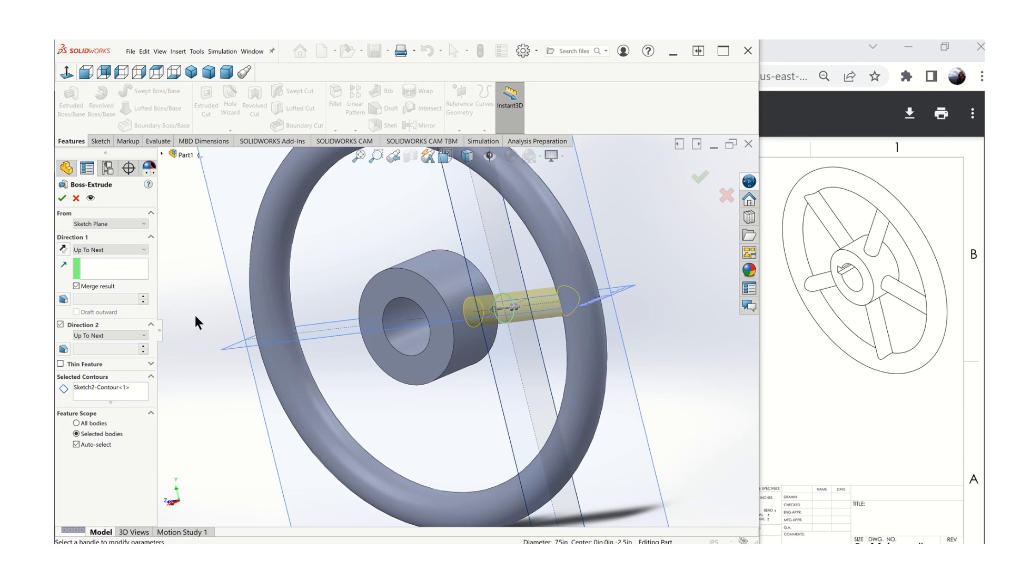
{"action": "left_click", "coordinate": [62, 198]}
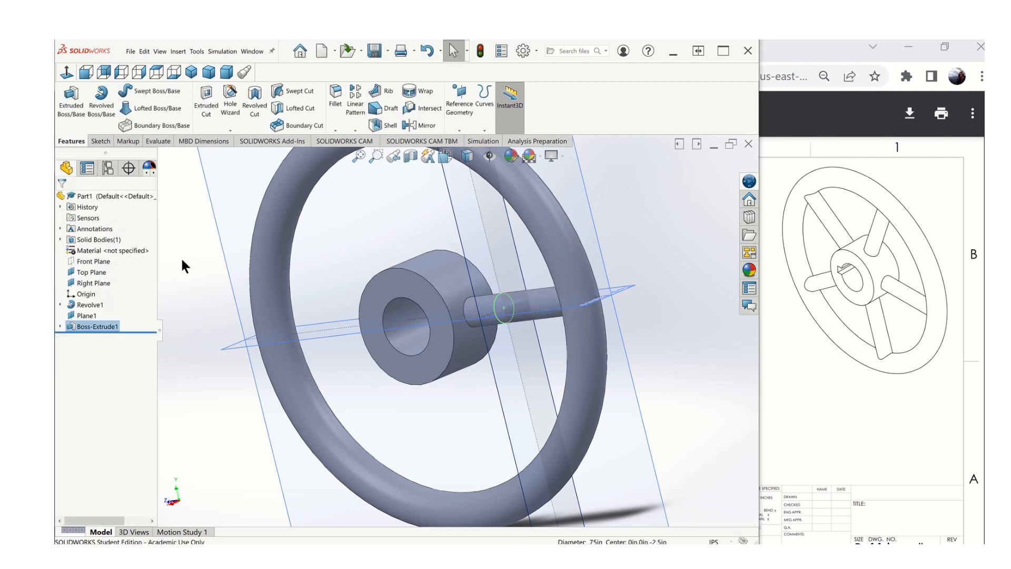
Step: Examine how the spoke meets the hub and rim, and check the 11 in pulley drawing in the browser
{"action": "mouse_move", "coordinate": [293, 350]}
{"action": "middle_mouse_down"}
{"action": "mouse_move", "coordinate": [260, 364]}
{"action": "mouse_move", "coordinate": [296, 337]}
{"action": "mouse_move", "coordinate": [267, 337]}
{"action": "mouse_move", "coordinate": [310, 350]}
{"action": "middle_mouse_up"}
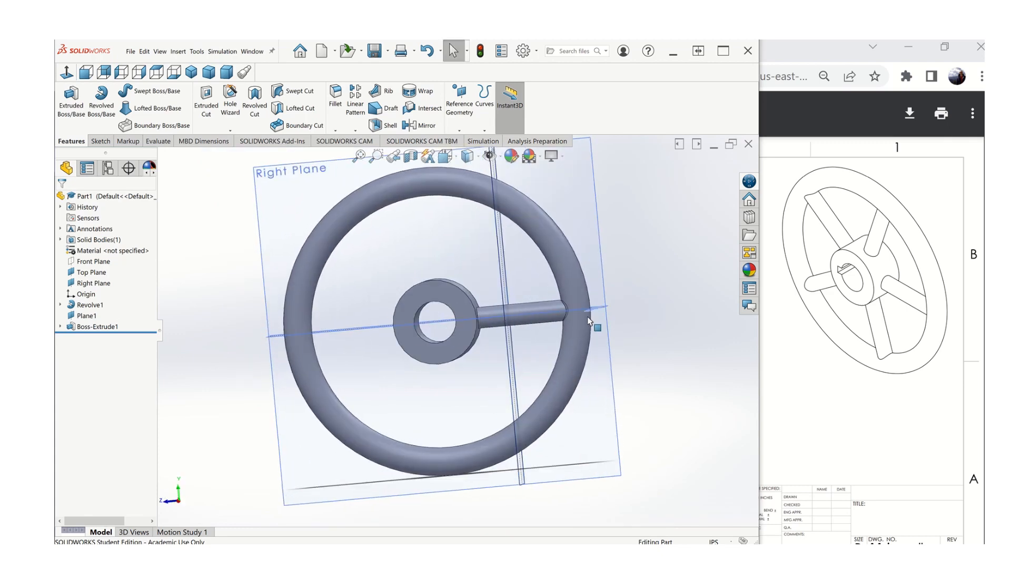
{"action": "scroll", "coordinate": [574, 310], "scroll_direction": "down", "scroll_amount": 3}
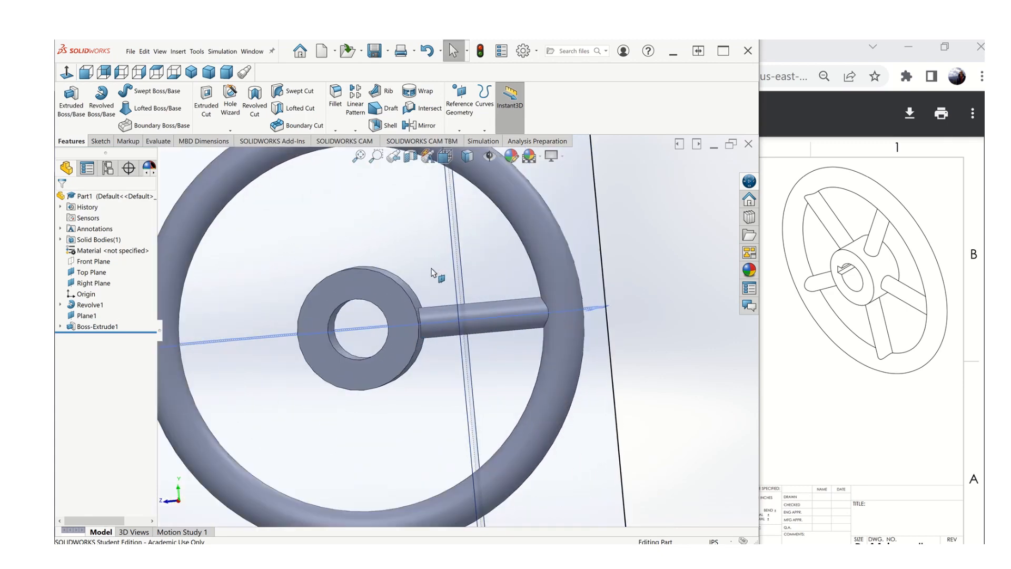
{"action": "scroll", "coordinate": [432, 272], "scroll_direction": "up", "scroll_amount": 5}
{"action": "middle_click_drag", "start_coordinate": [395, 242], "coordinate": [363, 269]}
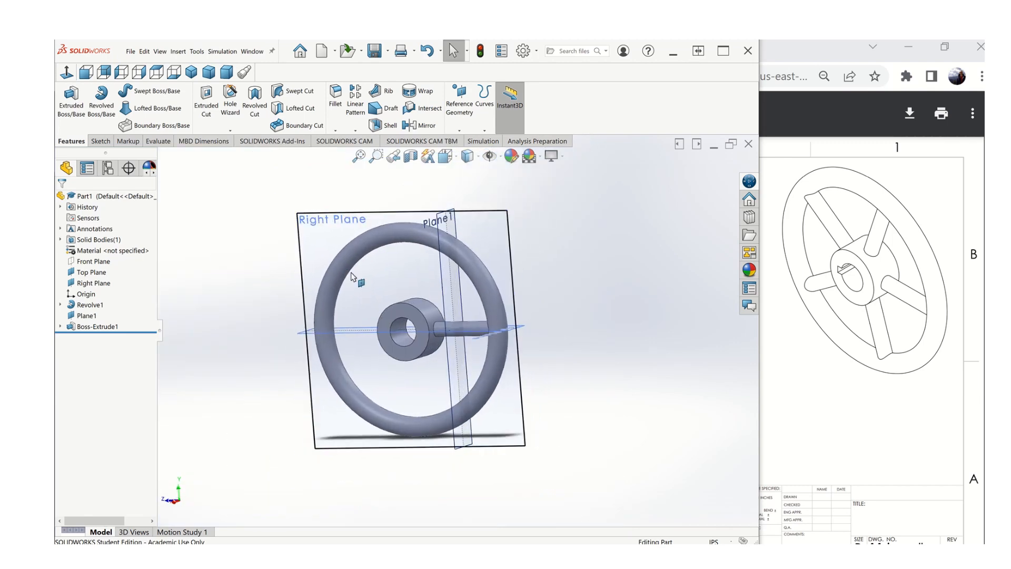
{"action": "left_click", "coordinate": [824, 355]}
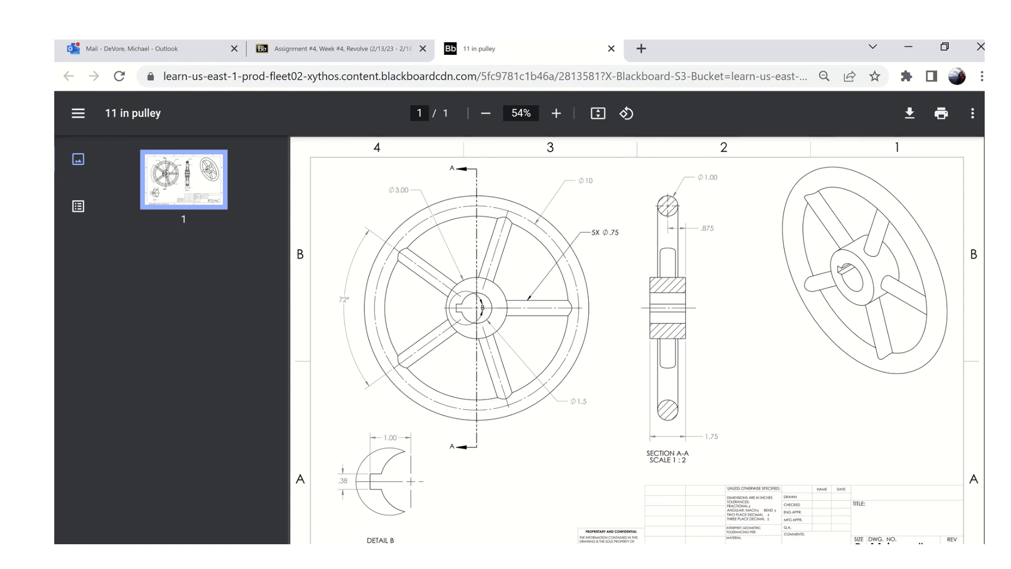
{"action": "key", "text": "alt+Tab"}
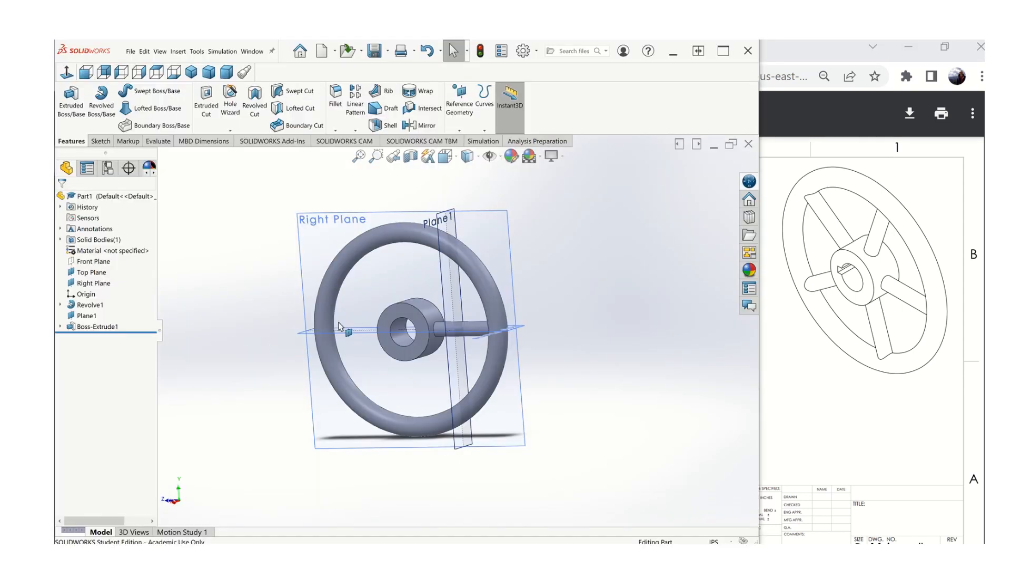
Step: Hide the offset plane crossing the spoke and the Top Plane
{"action": "right_click", "coordinate": [444, 285]}
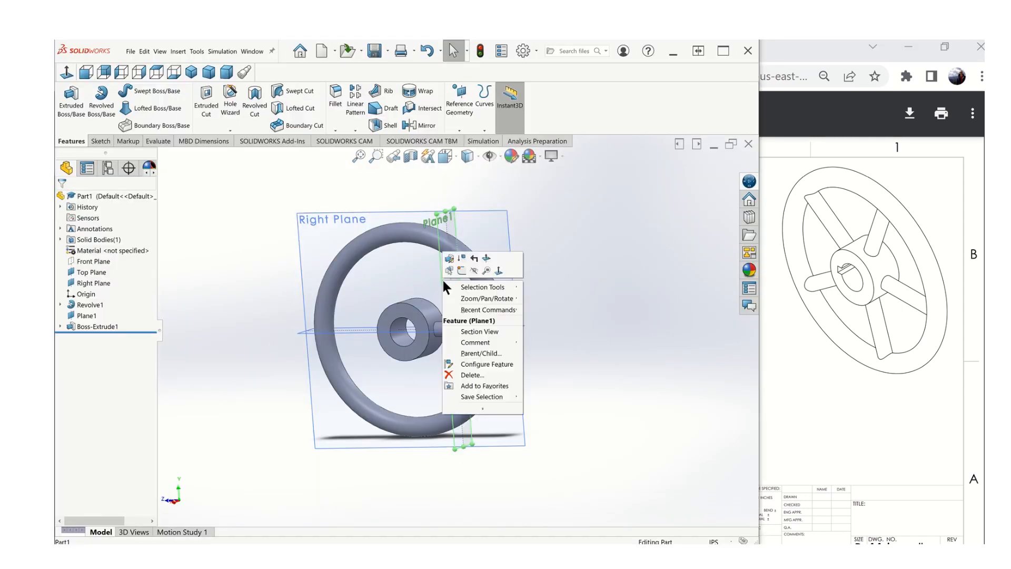
{"action": "left_click", "coordinate": [470, 268]}
{"action": "scroll", "coordinate": [524, 333], "scroll_direction": "down", "scroll_amount": 2}
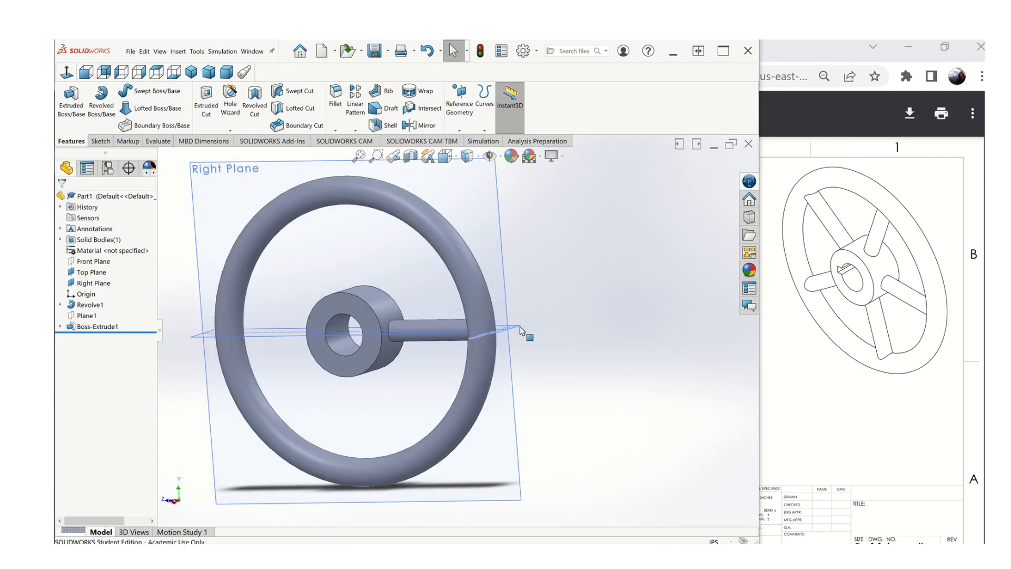
{"action": "right_click", "coordinate": [508, 328]}
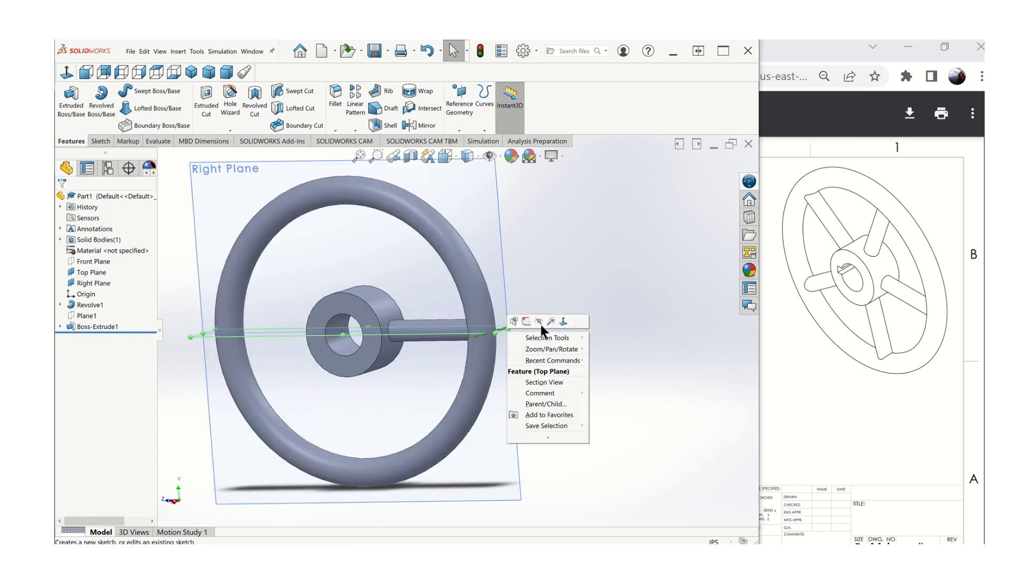
{"action": "left_click", "coordinate": [537, 320]}
{"action": "scroll", "coordinate": [400, 403], "scroll_direction": "up", "scroll_amount": 3}
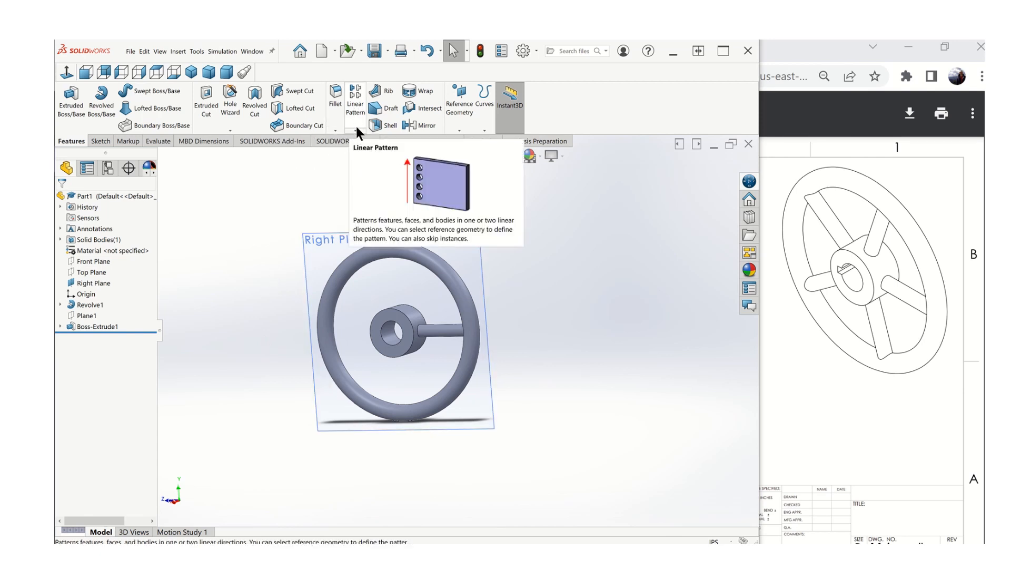
Step: Start a circular pattern with the spoke extrusion as the feature to pattern
{"action": "left_click", "coordinate": [343, 141]}
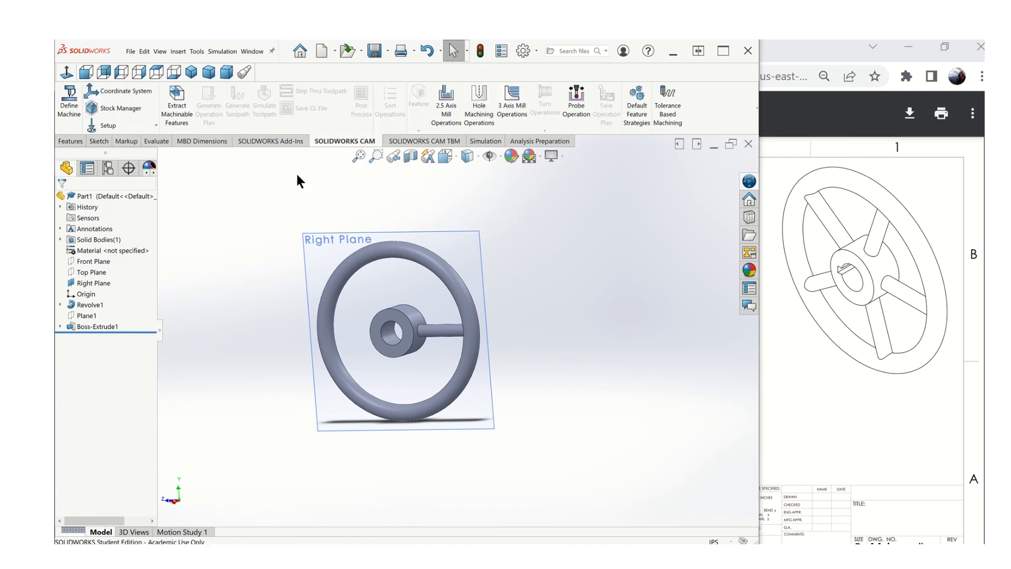
{"action": "left_click", "coordinate": [68, 140]}
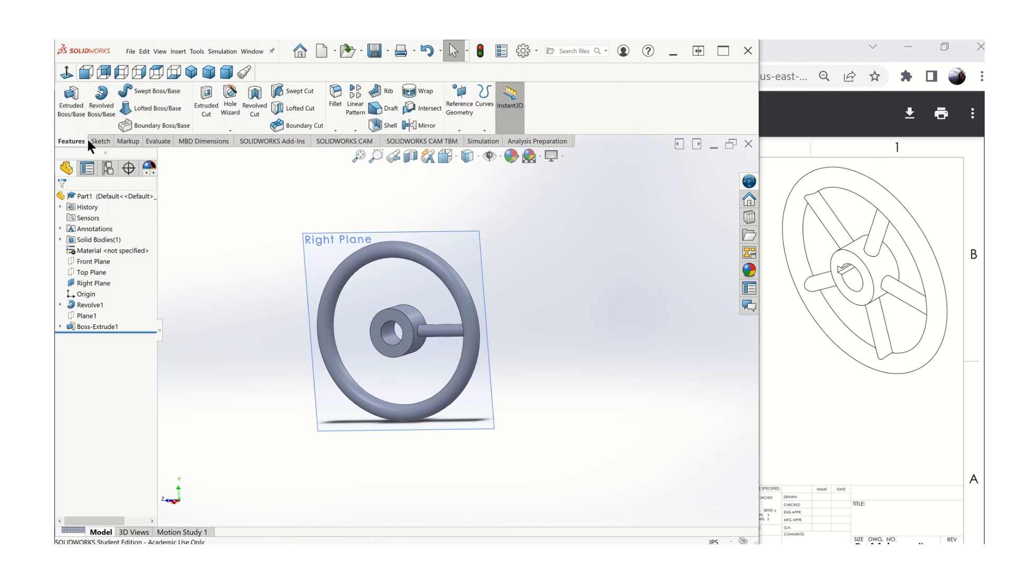
{"action": "left_click", "coordinate": [355, 131]}
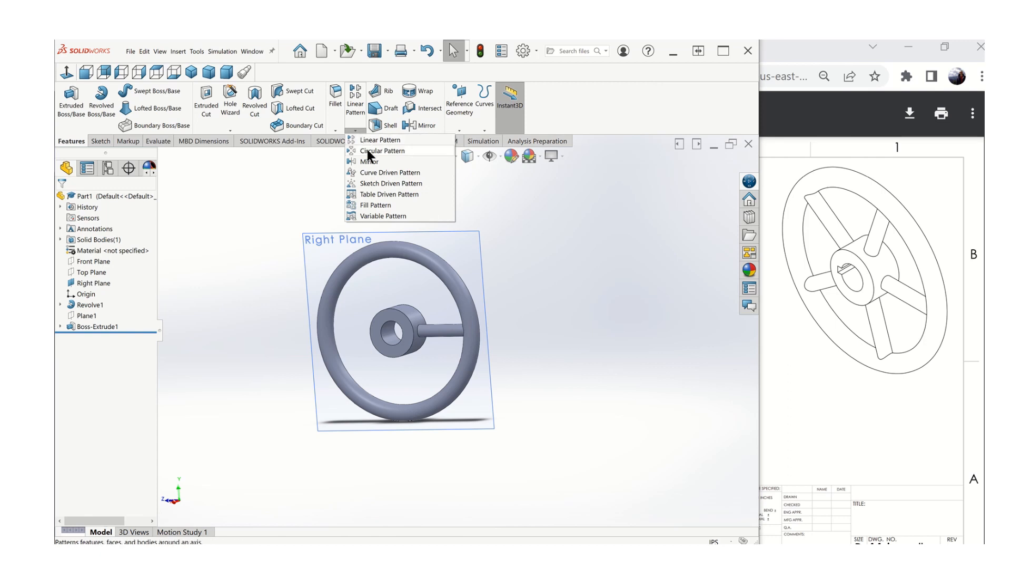
{"action": "left_click", "coordinate": [362, 153]}
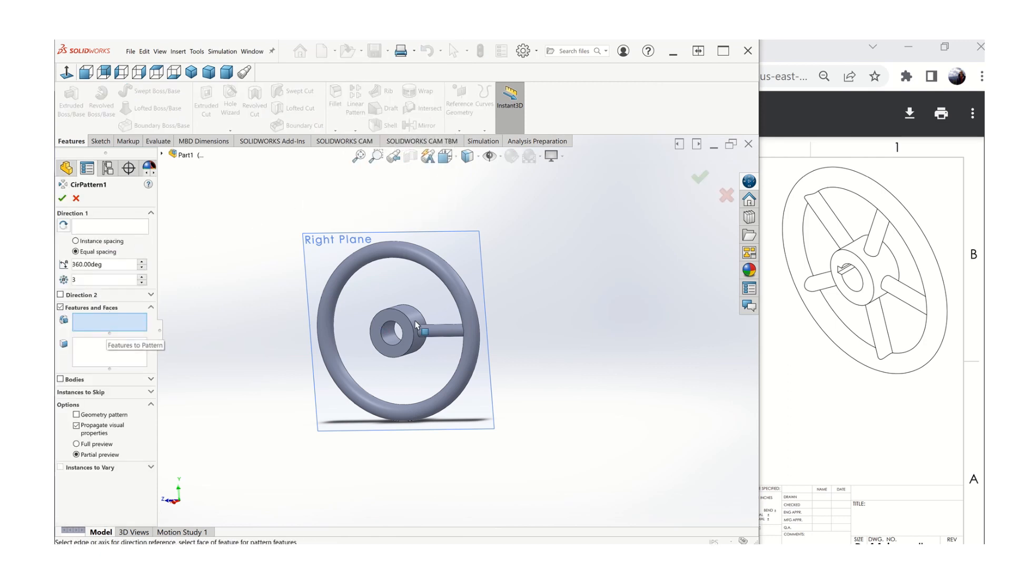
{"action": "left_click", "coordinate": [445, 334]}
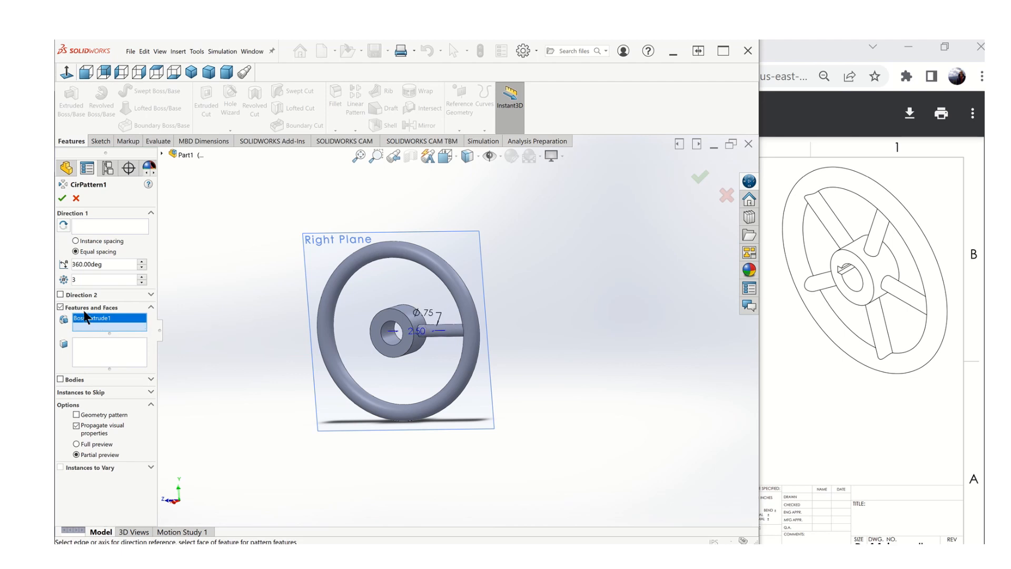
Step: Pattern the spoke around the hub's bore face with 5 equally spaced instances over 360 degrees and accept the pattern
{"action": "left_click", "coordinate": [76, 223]}
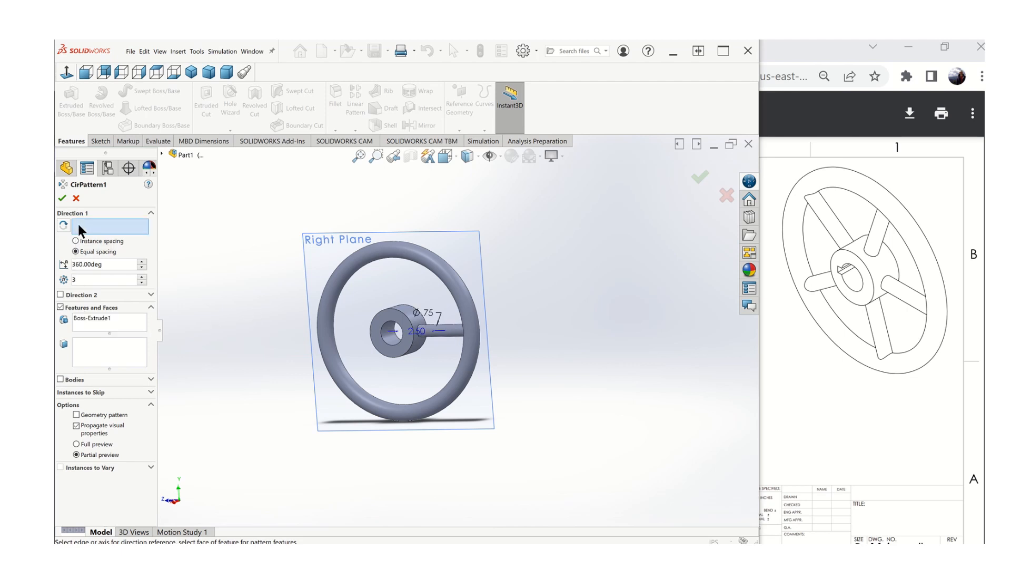
{"action": "scroll", "coordinate": [397, 351], "scroll_direction": "down", "scroll_amount": 3}
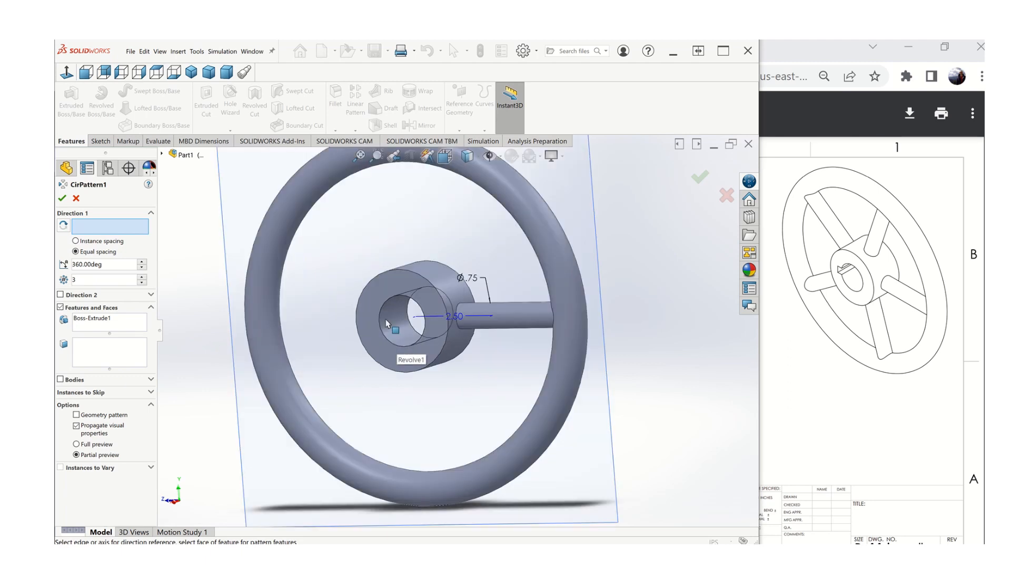
{"action": "left_click", "coordinate": [386, 320]}
{"action": "scroll", "coordinate": [343, 335], "scroll_direction": "up", "scroll_amount": 1}
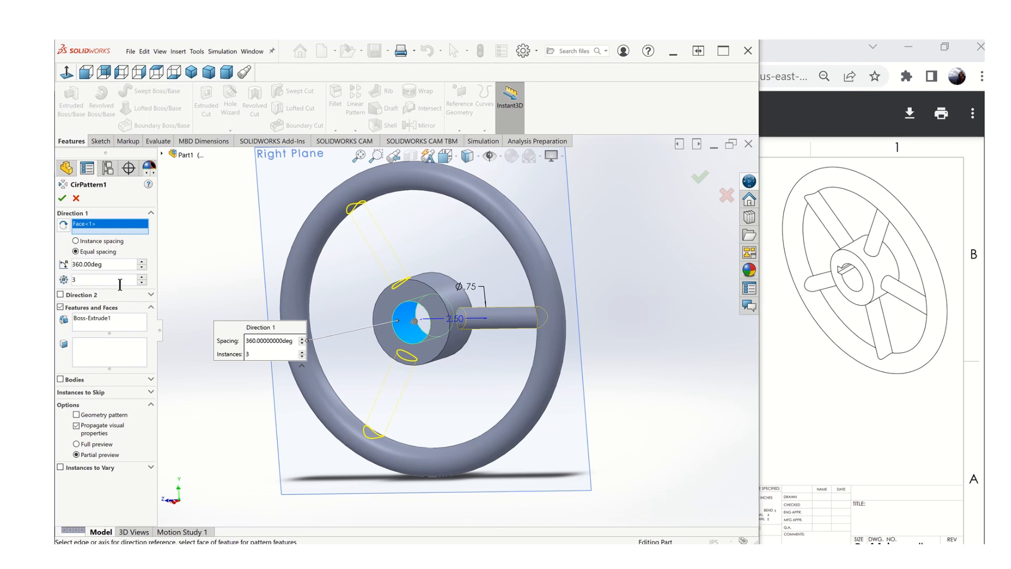
{"action": "type", "text": "5"}
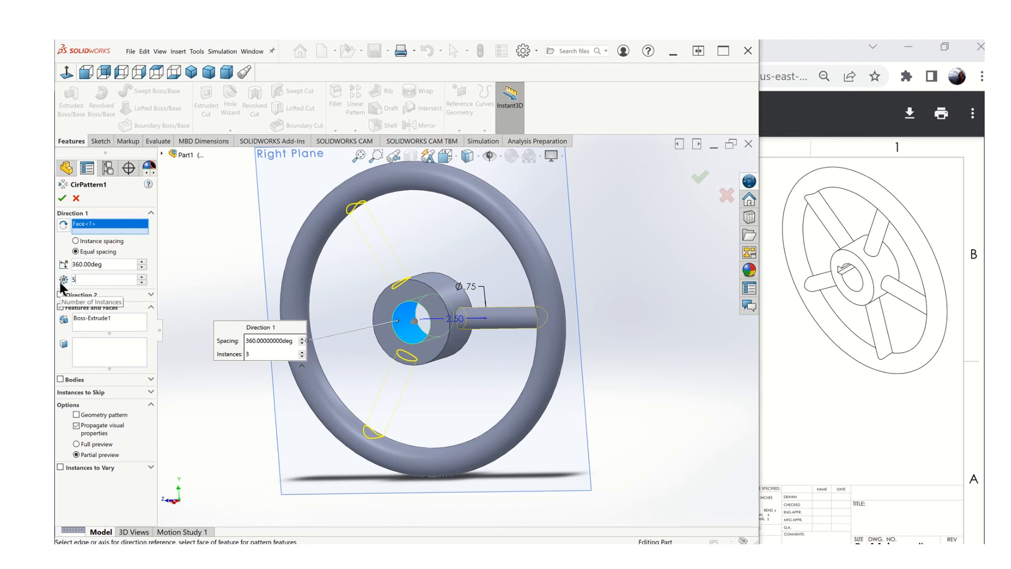
{"action": "key", "text": "Return"}
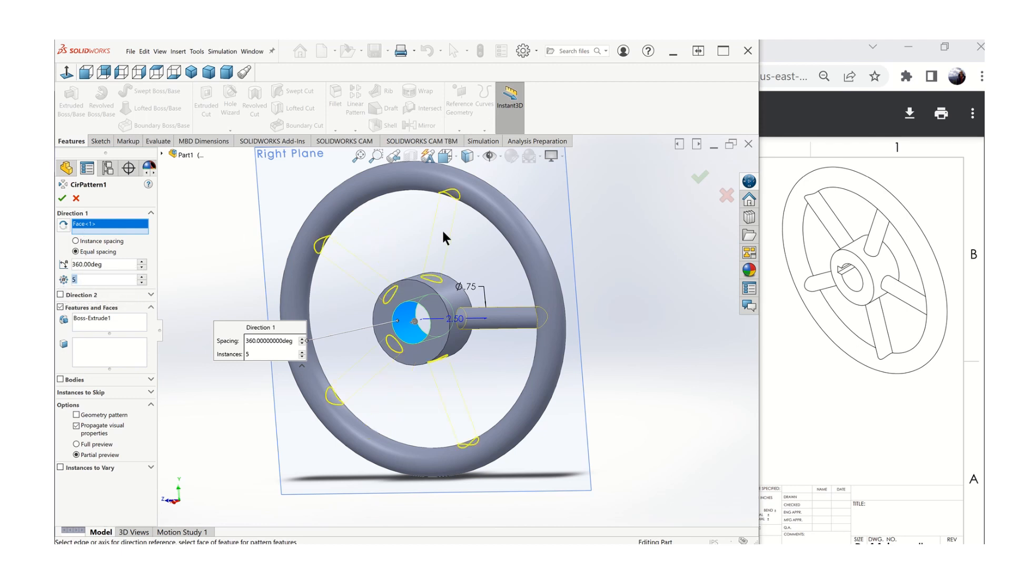
{"action": "left_click", "coordinate": [62, 198]}
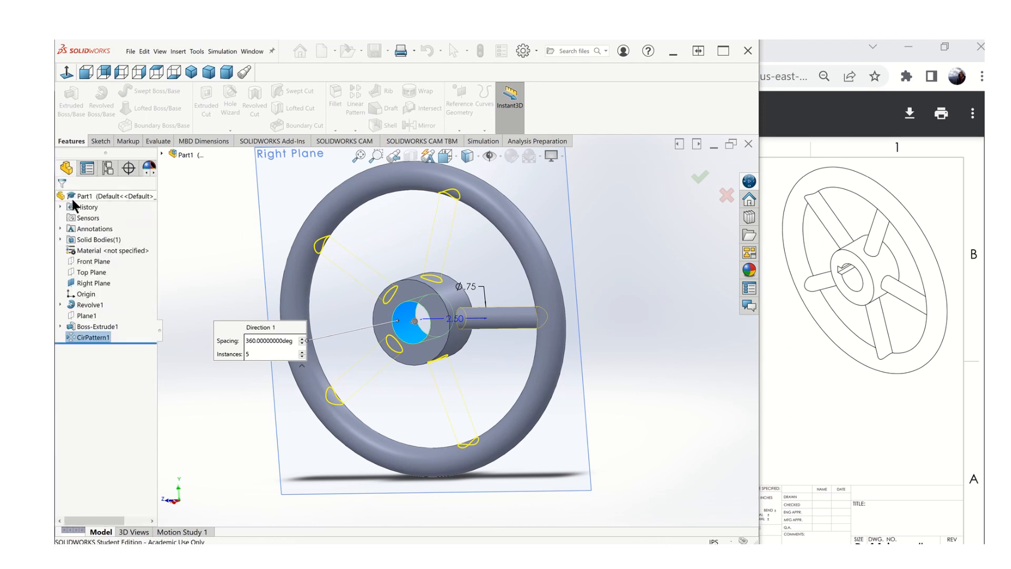
Step: Examine the patterned spokes from several sides and check the keyway in the 11 in pulley drawing in the browser
{"action": "middle_click_drag", "start_coordinate": [212, 358], "coordinate": [369, 358]}
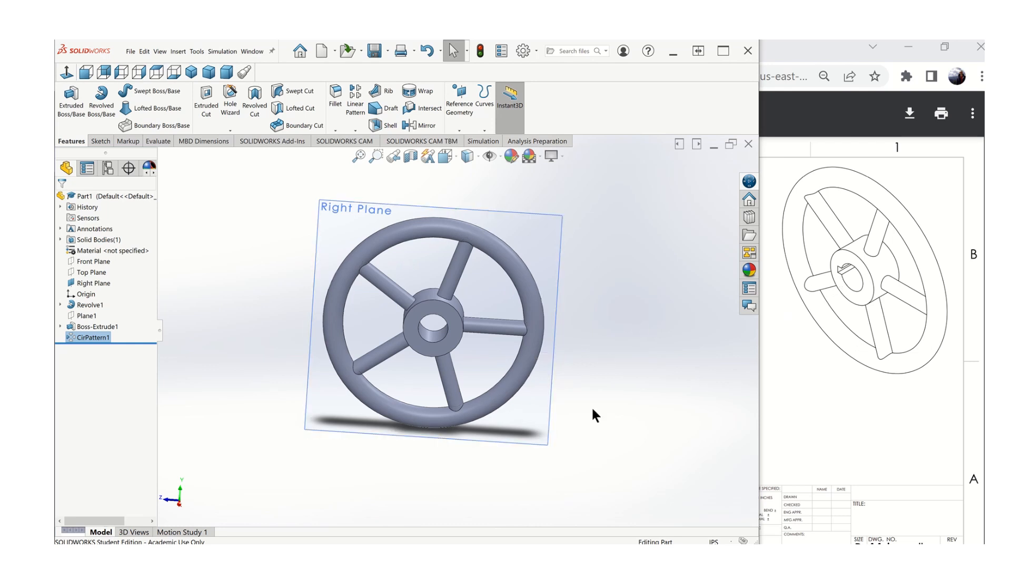
{"action": "middle_click_drag", "start_coordinate": [468, 393], "coordinate": [486, 334]}
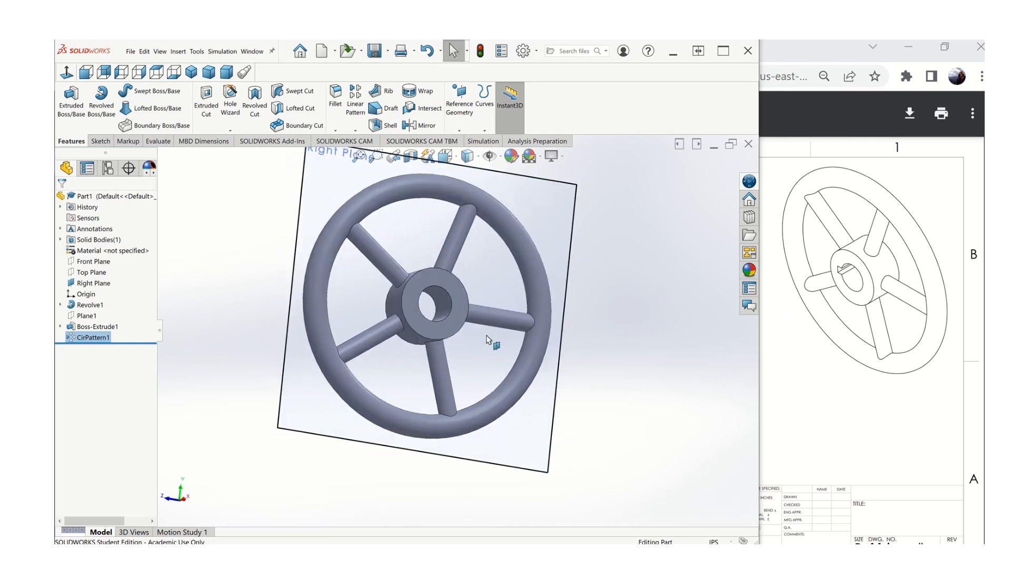
{"action": "key", "text": "ctrl+3"}
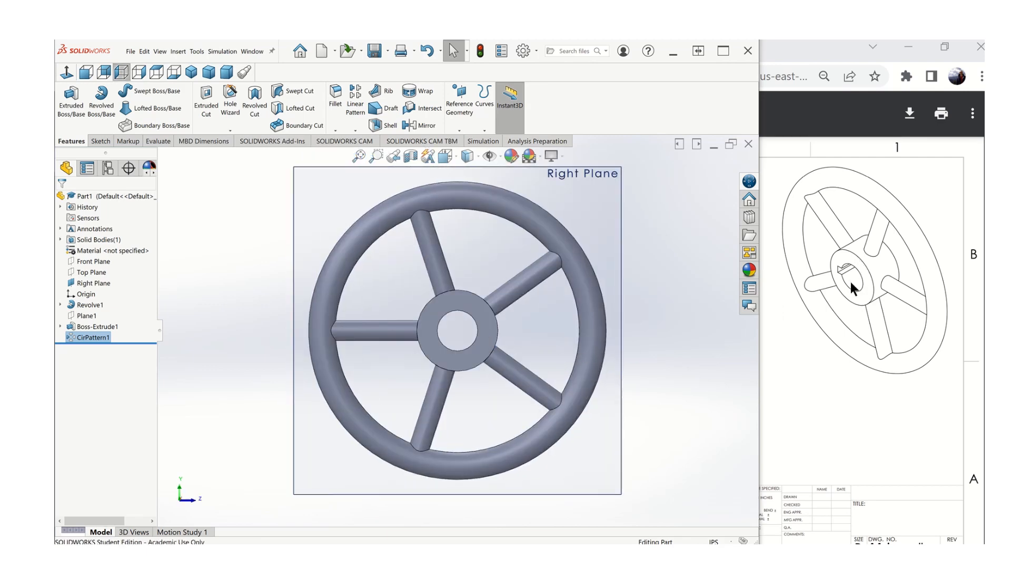
{"action": "left_click", "coordinate": [834, 370]}
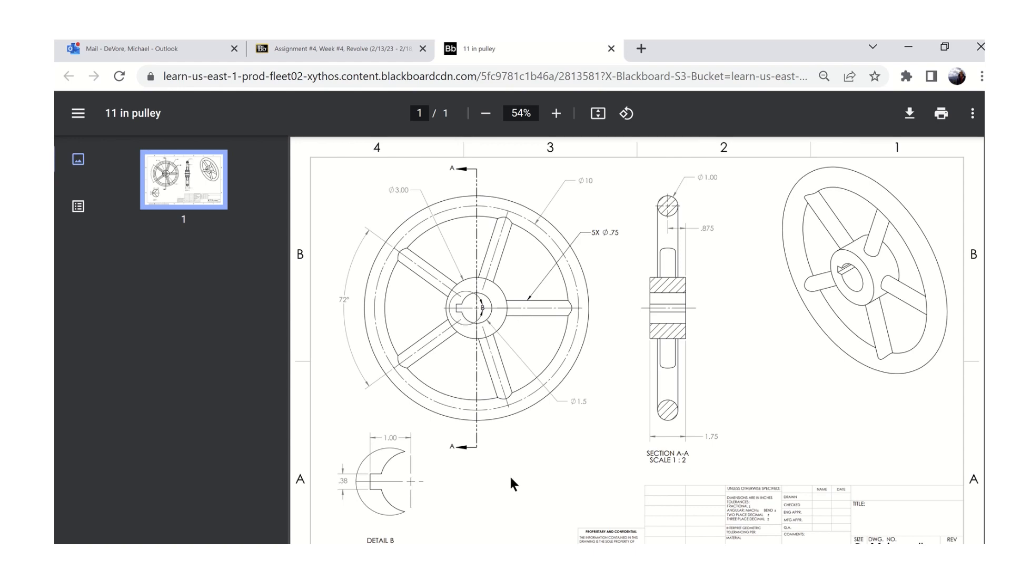
{"action": "key", "text": "alt+Tab"}
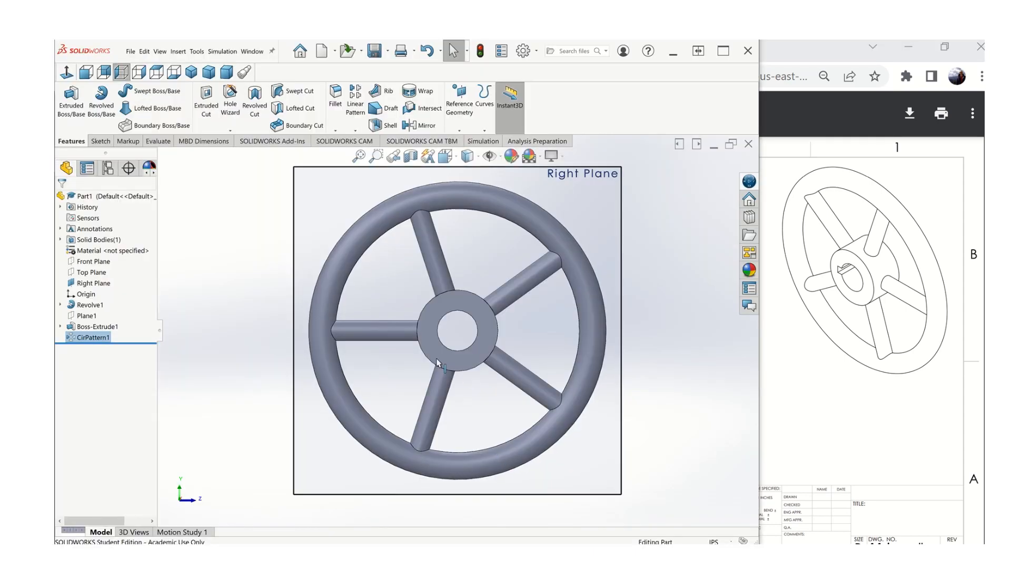
Step: Orient the wheel to the Right view and start a sketch on the hub's flat end face
{"action": "middle_click_drag", "start_coordinate": [483, 345], "coordinate": [617, 326]}
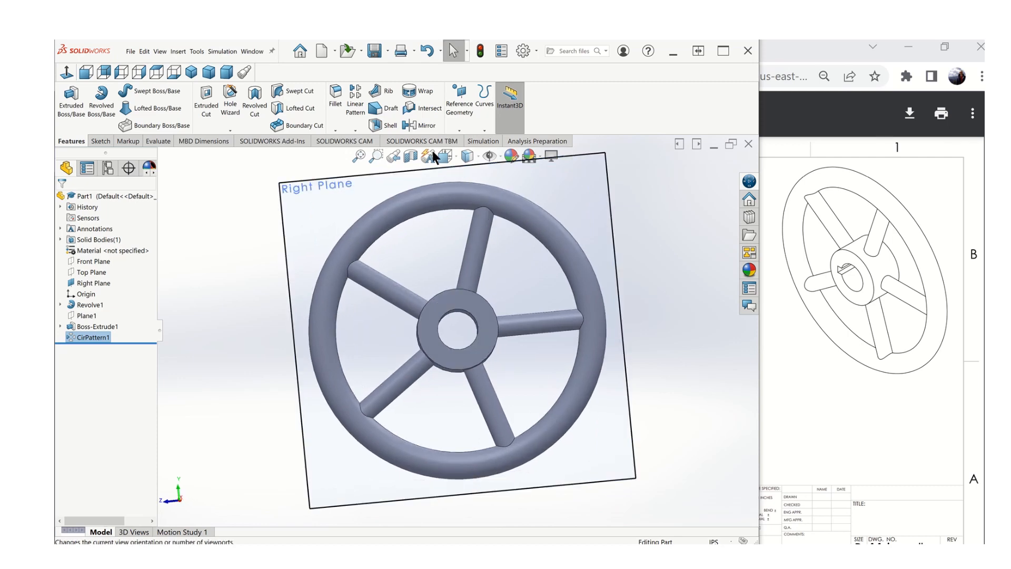
{"action": "left_click", "coordinate": [445, 157]}
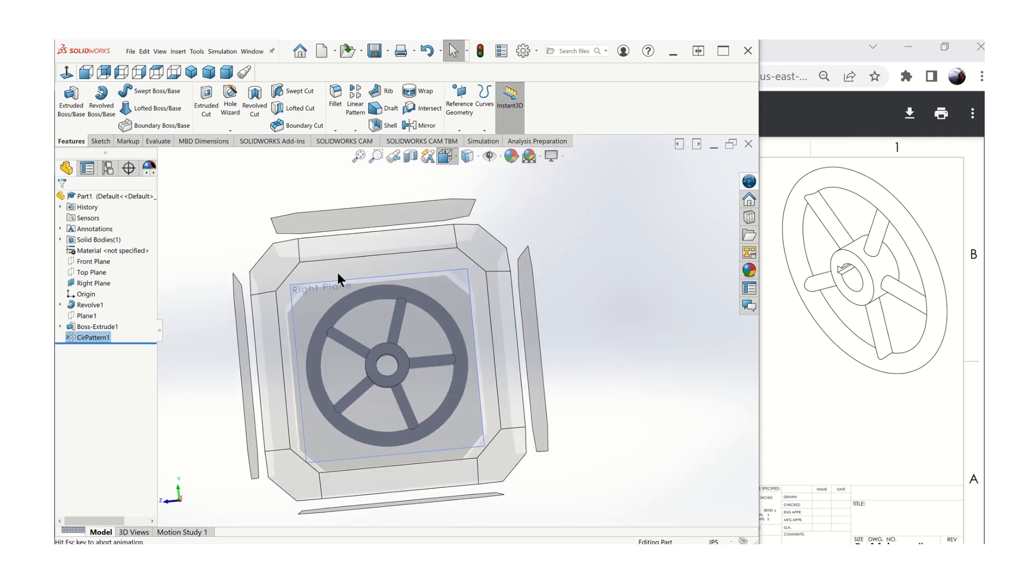
{"action": "left_click", "coordinate": [302, 334]}
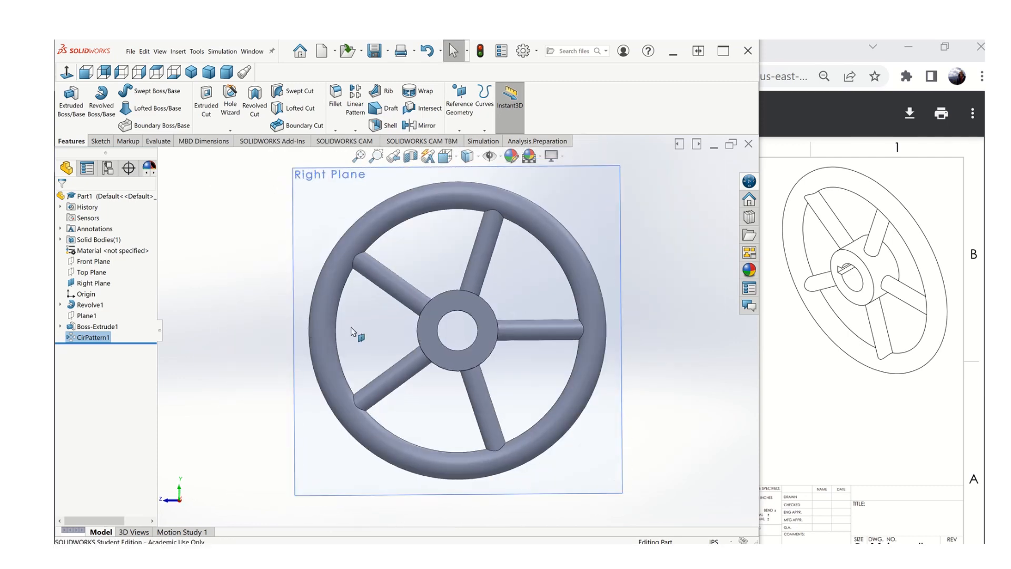
{"action": "left_click", "coordinate": [459, 324]}
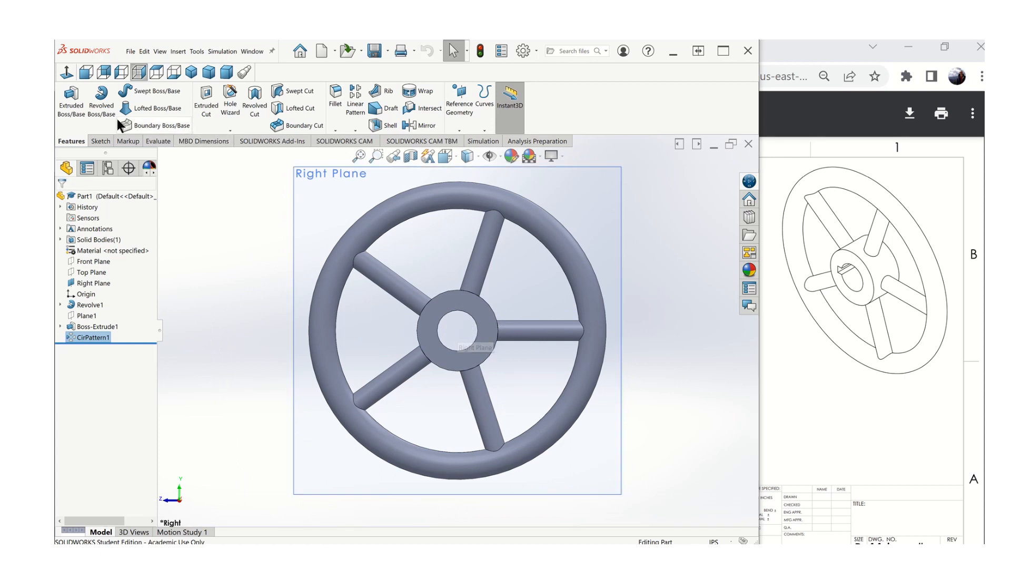
{"action": "left_click", "coordinate": [100, 141]}
{"action": "left_click", "coordinate": [66, 98]}
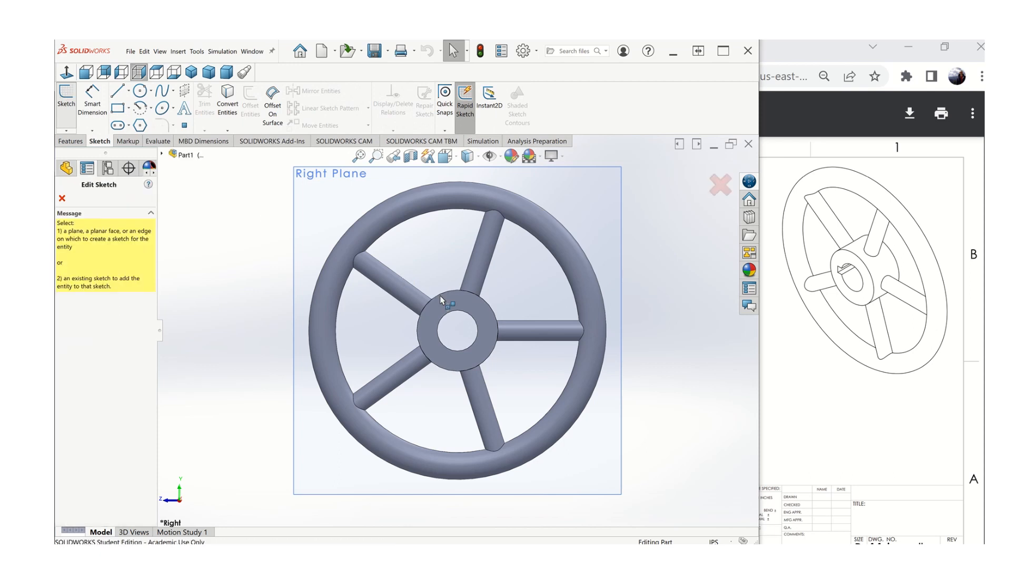
{"action": "left_click", "coordinate": [454, 299]}
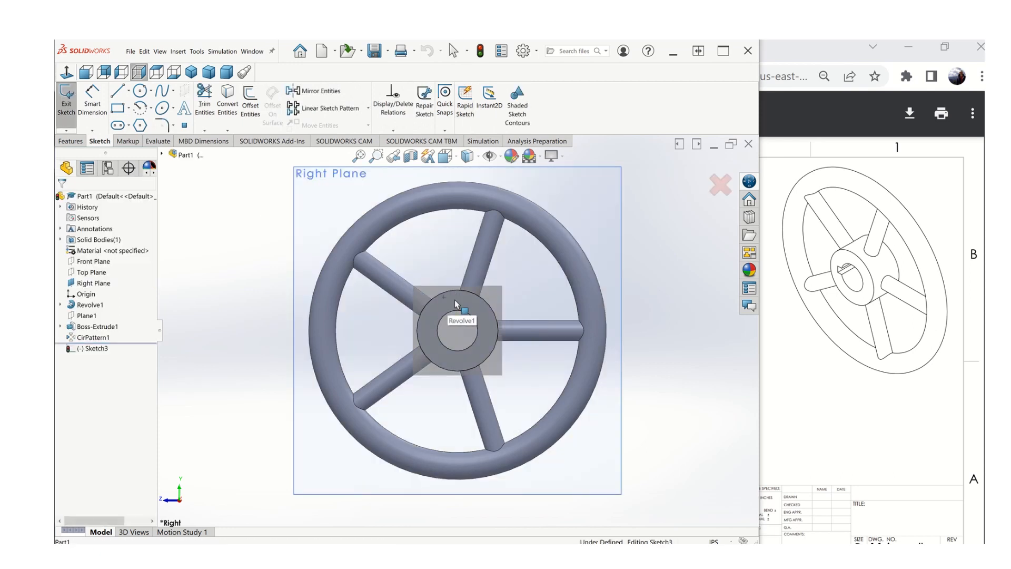
Step: Sketch a corner rectangle about 0.88 by 0.41 in across the left edge of the hub bore and check the drawing's keyway detail
{"action": "left_click", "coordinate": [118, 108]}
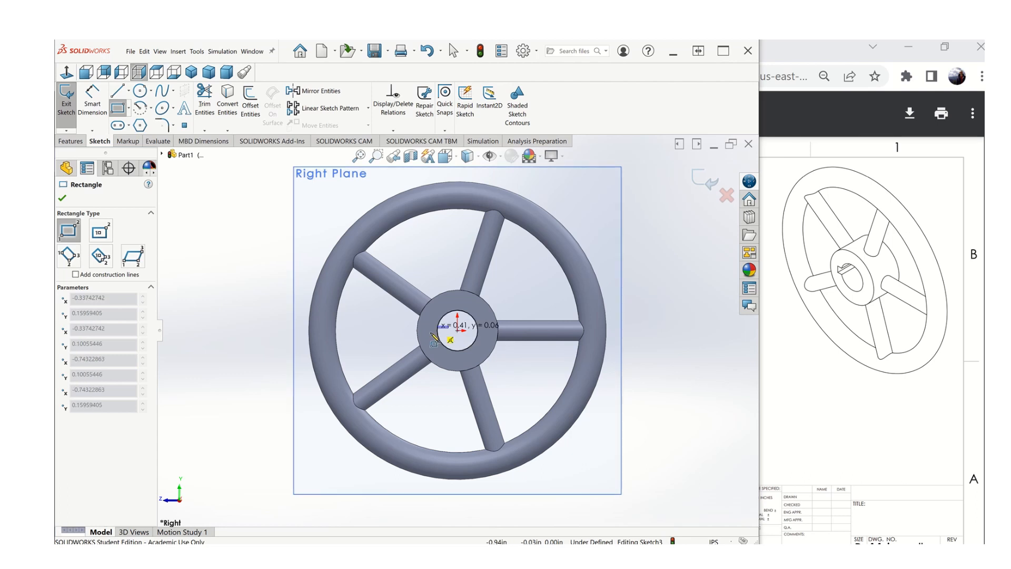
{"action": "left_click", "coordinate": [425, 338]}
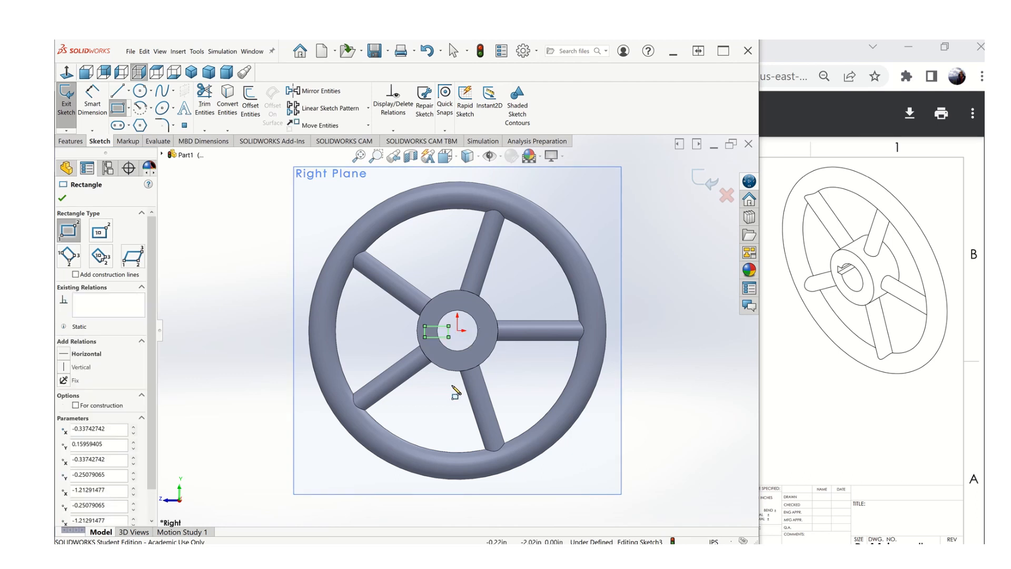
{"action": "left_click", "coordinate": [794, 398]}
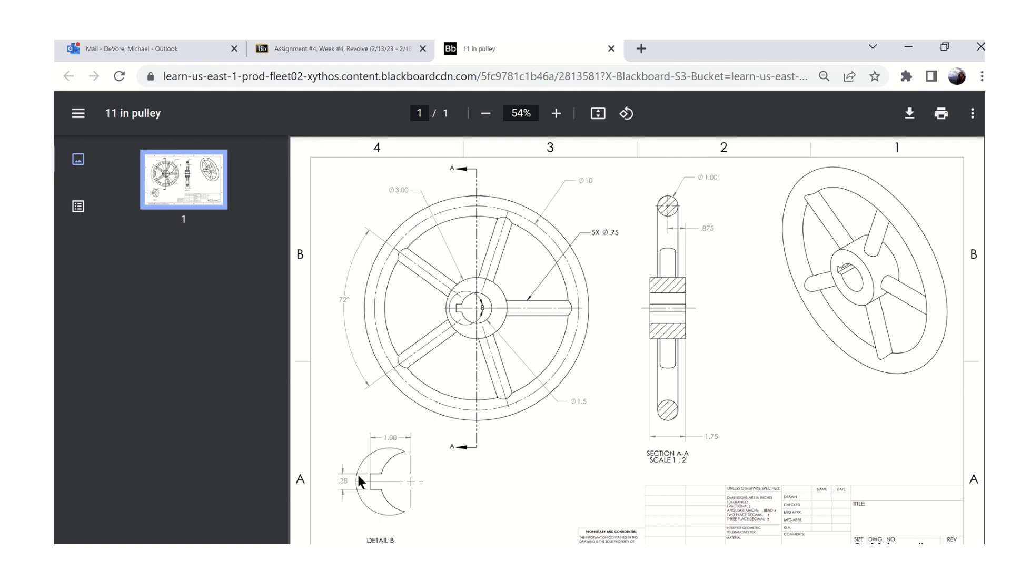
{"action": "key", "text": "alt+Tab"}
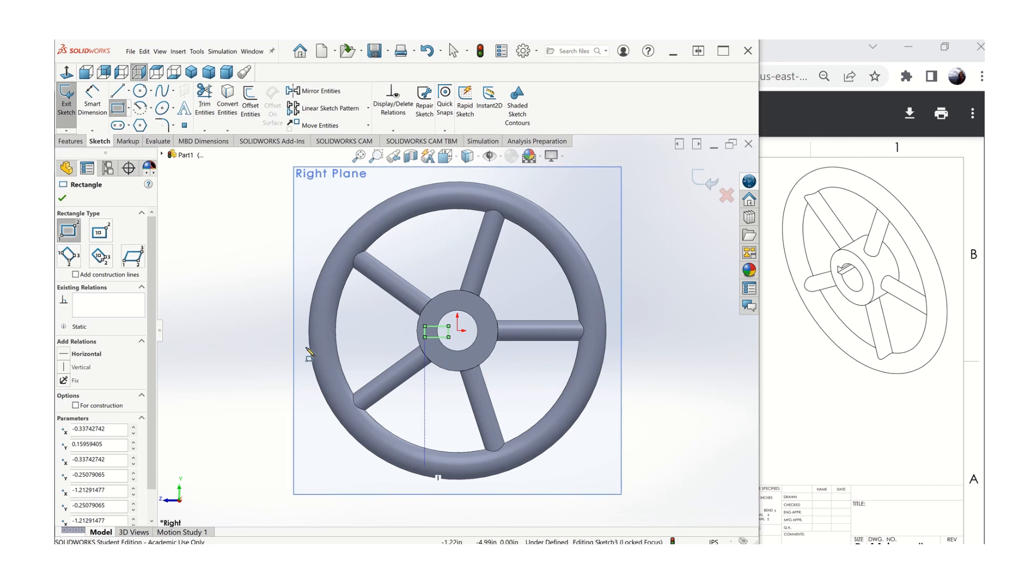
Step: Dimension the keyway rectangle's height as 0.375 in
{"action": "scroll", "coordinate": [402, 345], "scroll_direction": "down", "scroll_amount": 4}
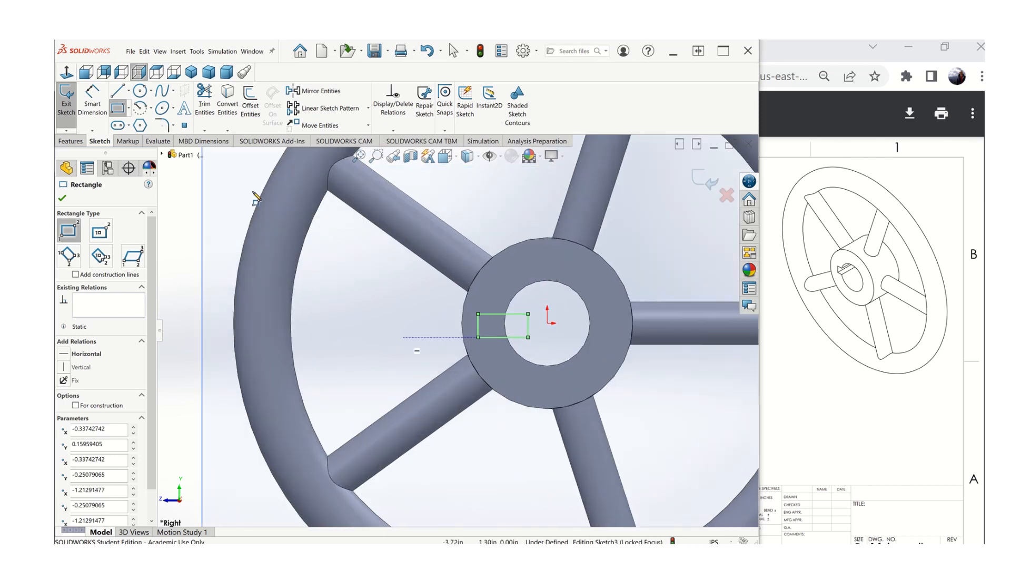
{"action": "left_click", "coordinate": [93, 96]}
{"action": "left_click", "coordinate": [477, 331]}
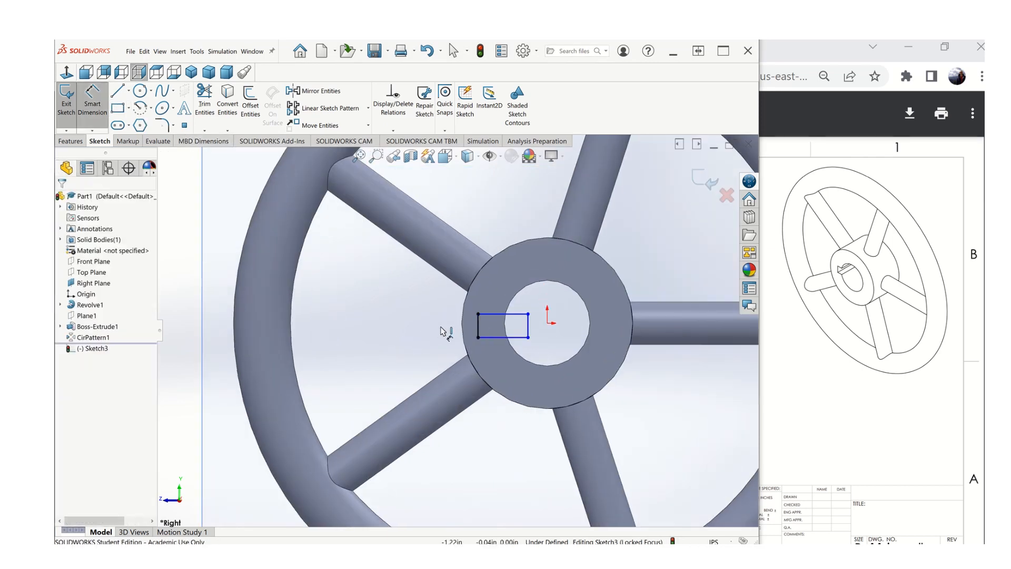
{"action": "left_click", "coordinate": [423, 330]}
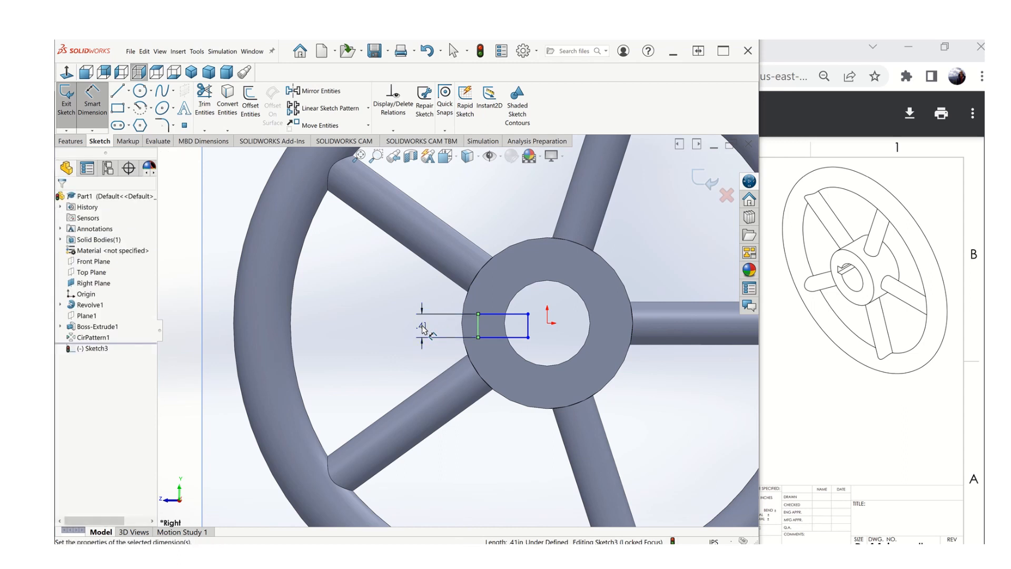
{"action": "type", "text": ".375"}
{"action": "key", "text": "Return"}
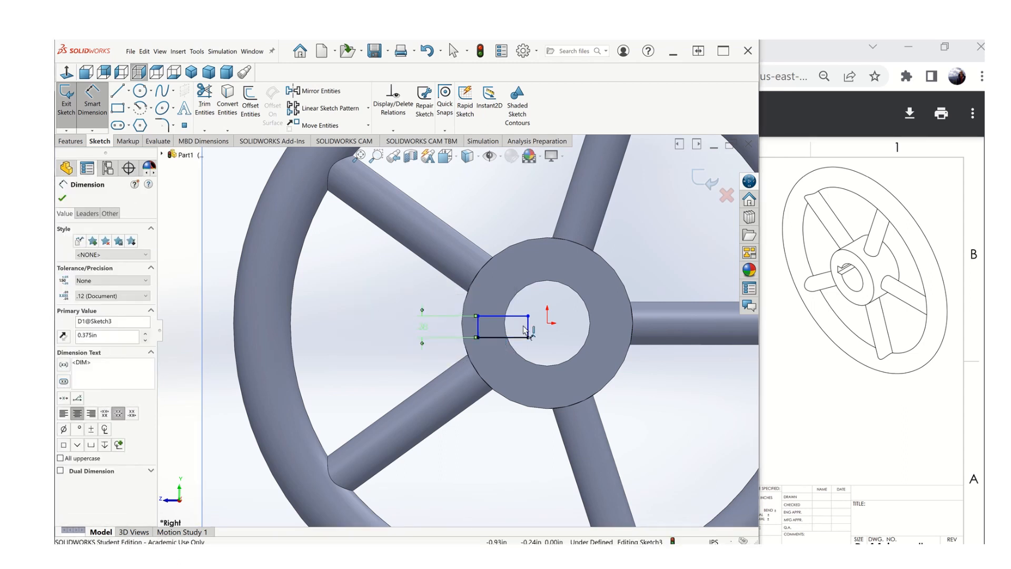
Step: Dimension the vertical distance from the keyway rectangle's lower edge to the origin as 3/16 in
{"action": "left_click", "coordinate": [498, 338]}
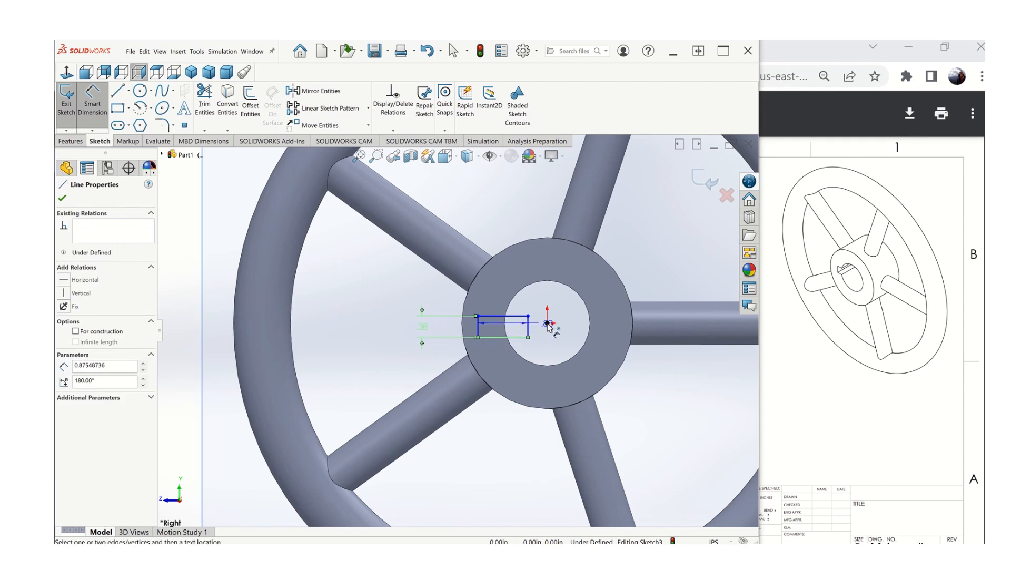
{"action": "left_click", "coordinate": [548, 323]}
{"action": "left_click", "coordinate": [574, 333]}
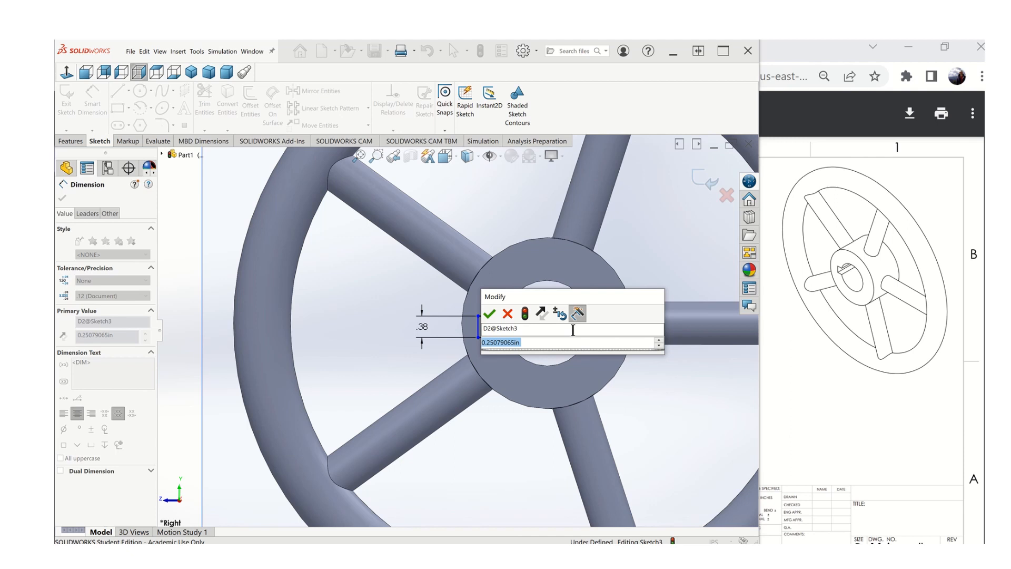
{"action": "type", "text": "3/16"}
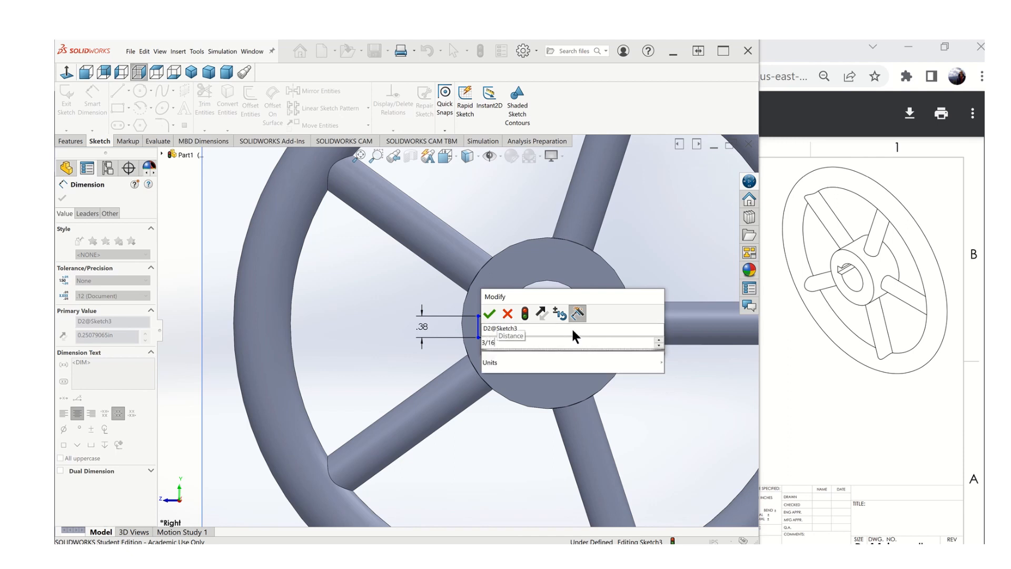
{"action": "key", "text": "BackSpace"}
{"action": "type", "text": "6"}
{"action": "left_click", "coordinate": [489, 316]}
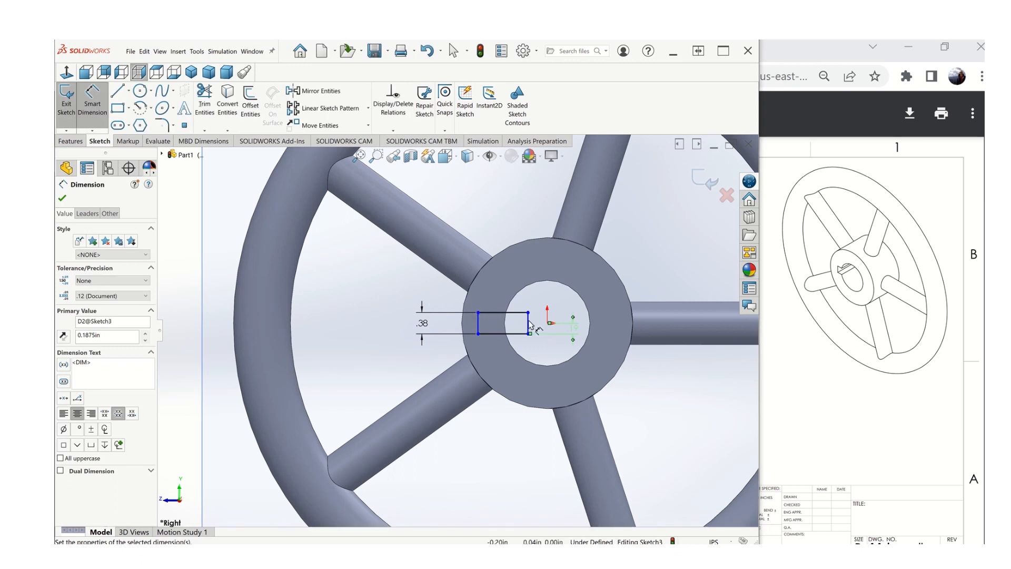
{"action": "scroll", "coordinate": [534, 325], "scroll_direction": "down", "scroll_amount": 2}
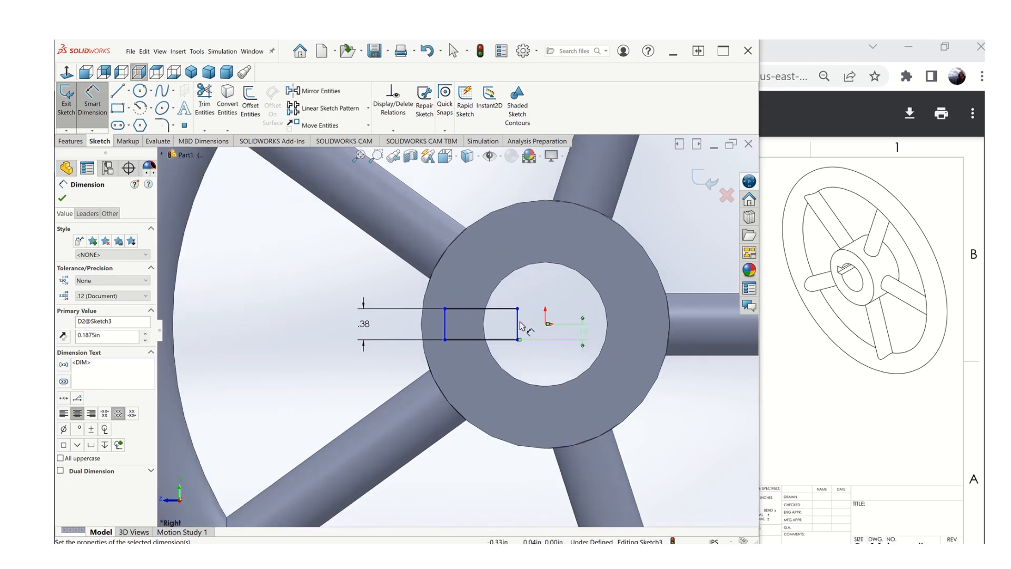
{"action": "left_click", "coordinate": [445, 323]}
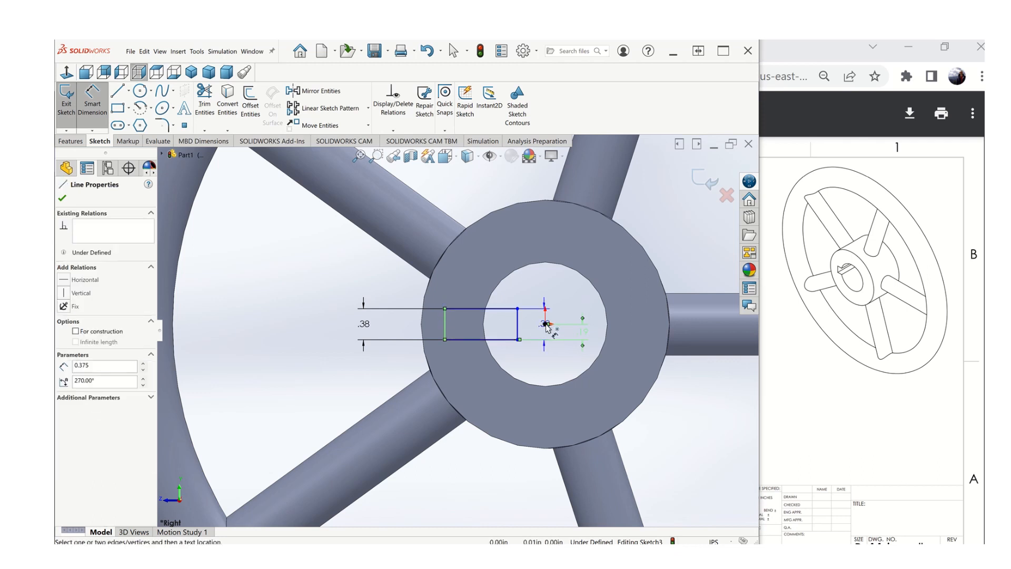
{"action": "left_click", "coordinate": [548, 324]}
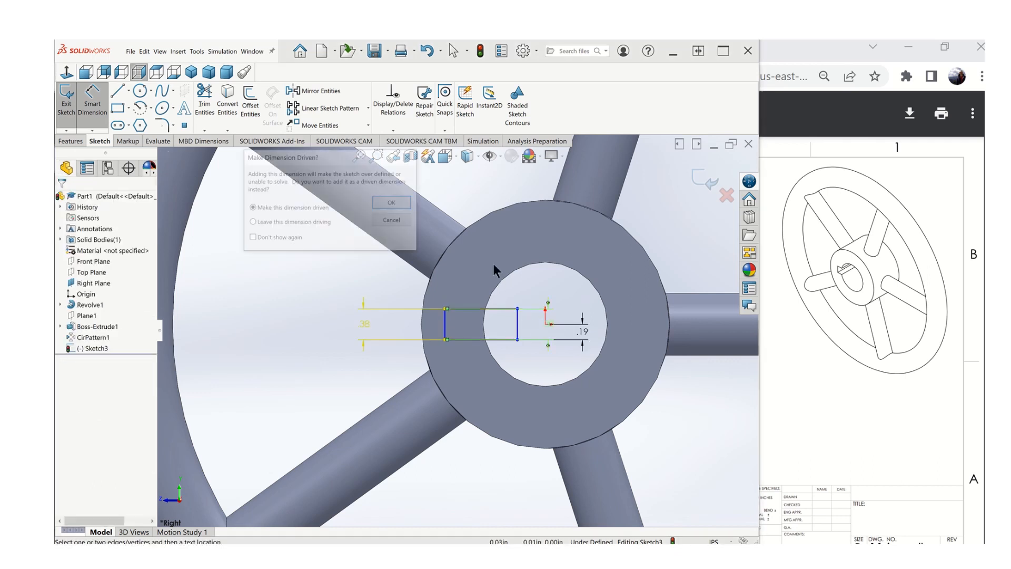
{"action": "left_click", "coordinate": [394, 221]}
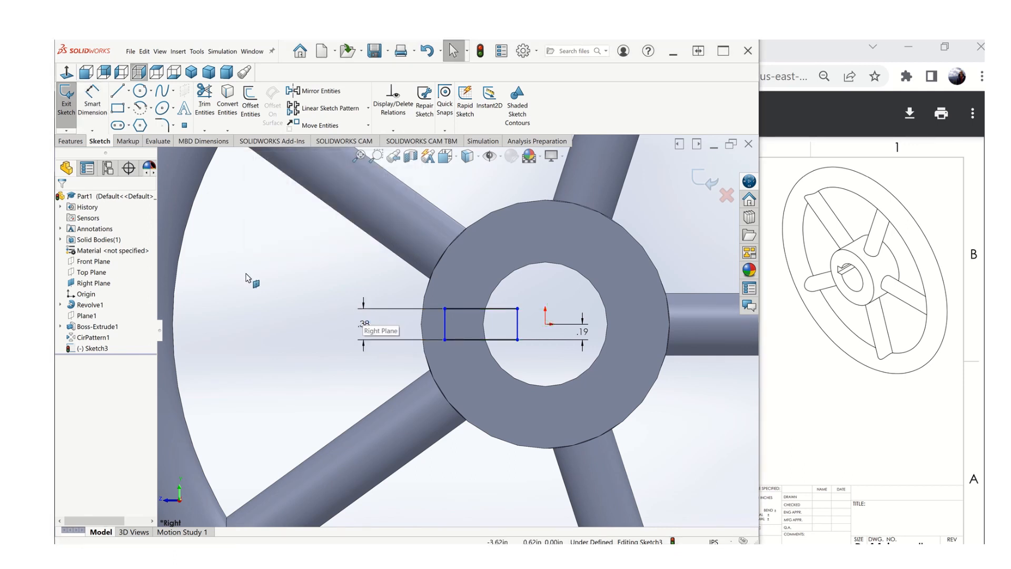
Step: Dimension the horizontal distance from the origin to the keyway rectangle's outer vertical edge as 1.00 in
{"action": "left_click", "coordinate": [101, 95]}
{"action": "scroll", "coordinate": [530, 335], "scroll_direction": "down", "scroll_amount": 2}
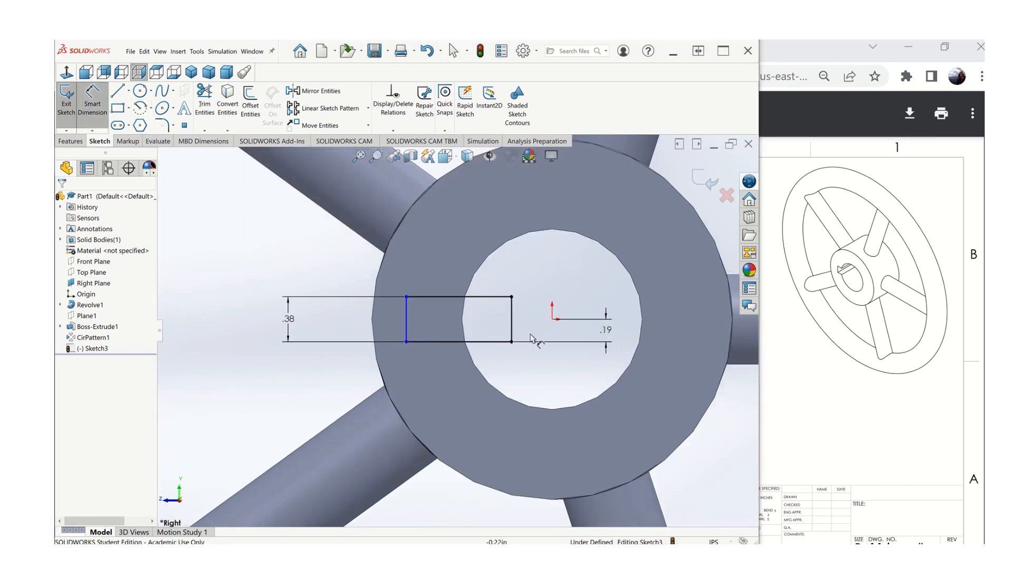
{"action": "left_click", "coordinate": [552, 319]}
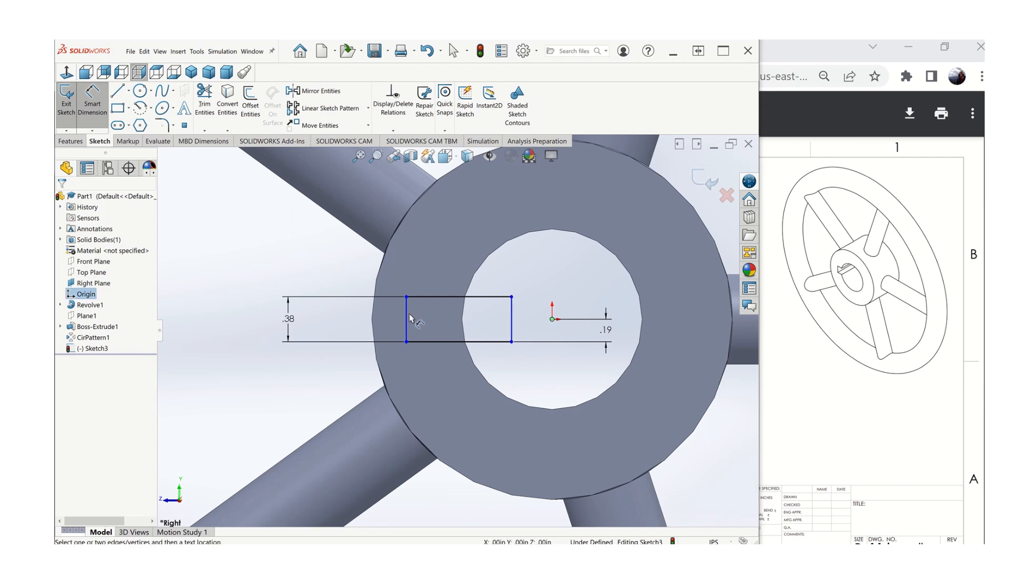
{"action": "left_click", "coordinate": [406, 313]}
{"action": "left_click", "coordinate": [406, 316]}
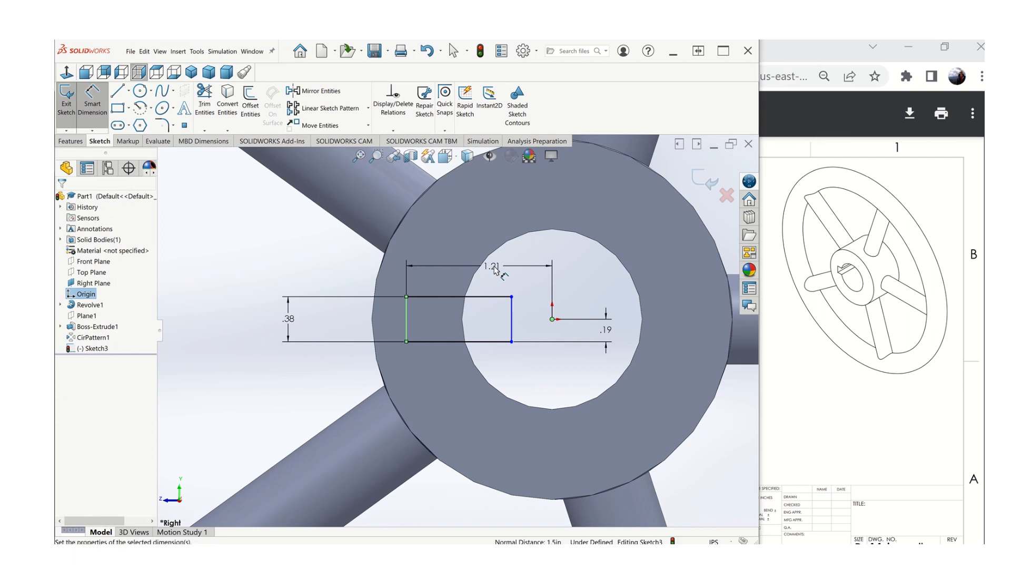
{"action": "left_click", "coordinate": [493, 270]}
{"action": "key", "text": "Return"}
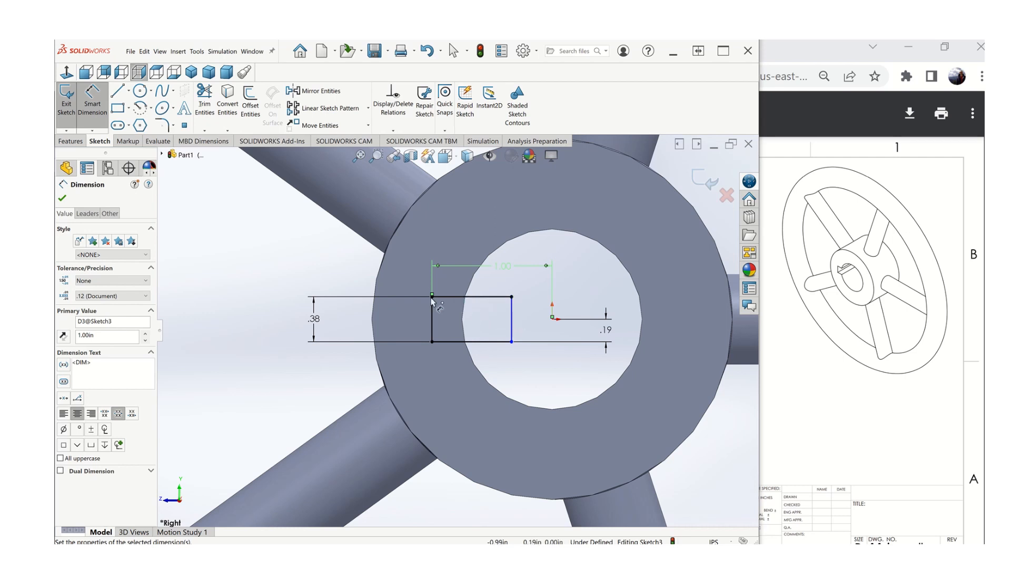
{"action": "scroll", "coordinate": [441, 324], "scroll_direction": "up", "scroll_amount": 3}
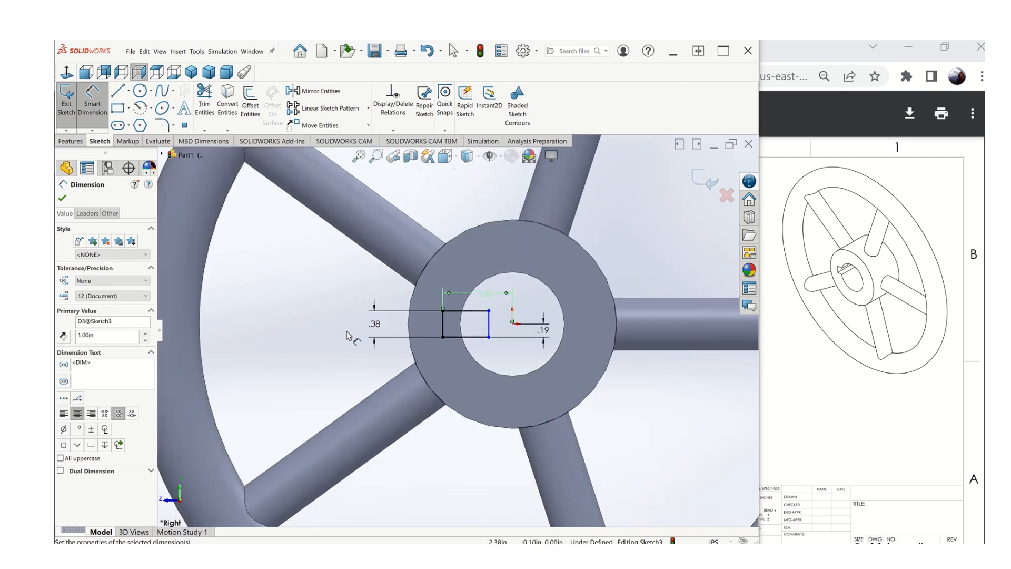
{"action": "scroll", "coordinate": [342, 335], "scroll_direction": "up", "scroll_amount": 2}
{"action": "middle_click_drag", "start_coordinate": [304, 335], "coordinate": [296, 347]}
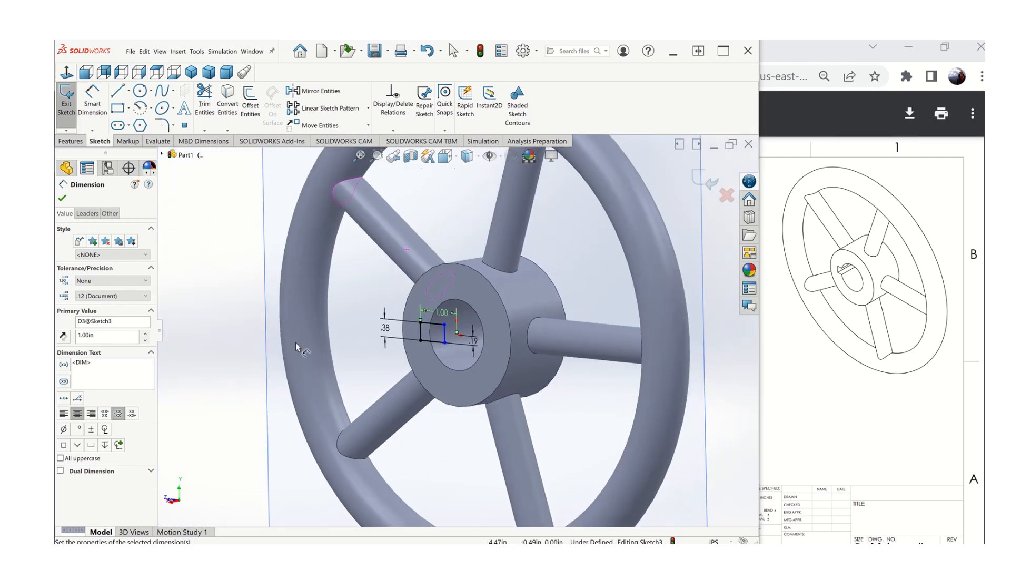
{"action": "left_click", "coordinate": [61, 193]}
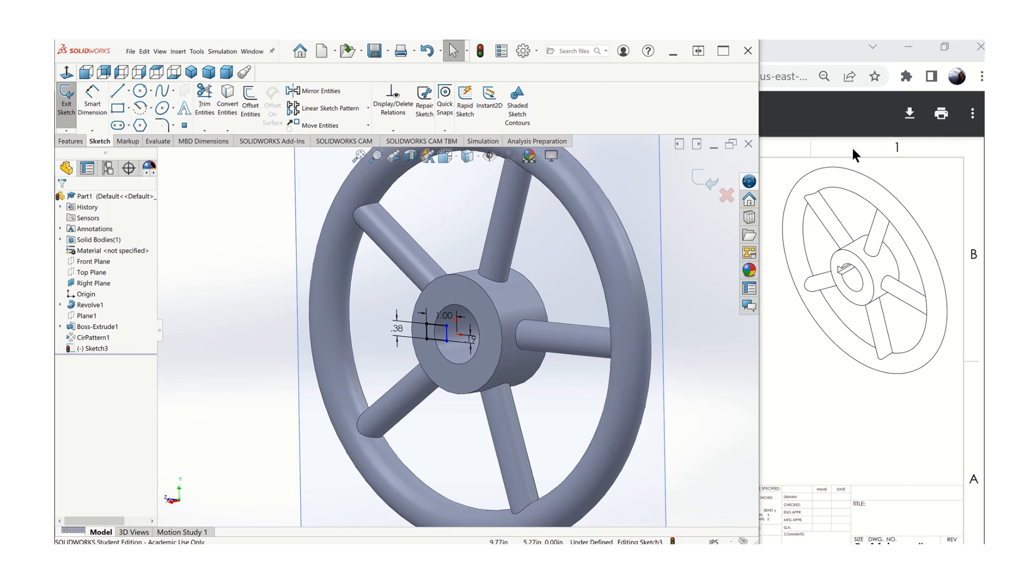
Step: Exit the keyway sketch and cut-extrude it Through All to form the keyway in the hub bore
{"action": "left_click", "coordinate": [703, 179]}
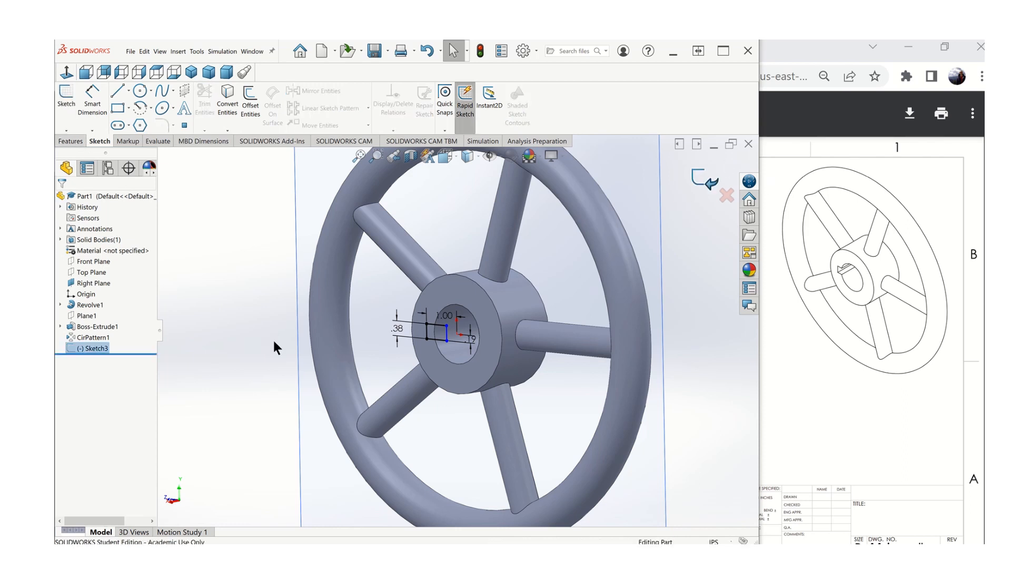
{"action": "left_click", "coordinate": [71, 140]}
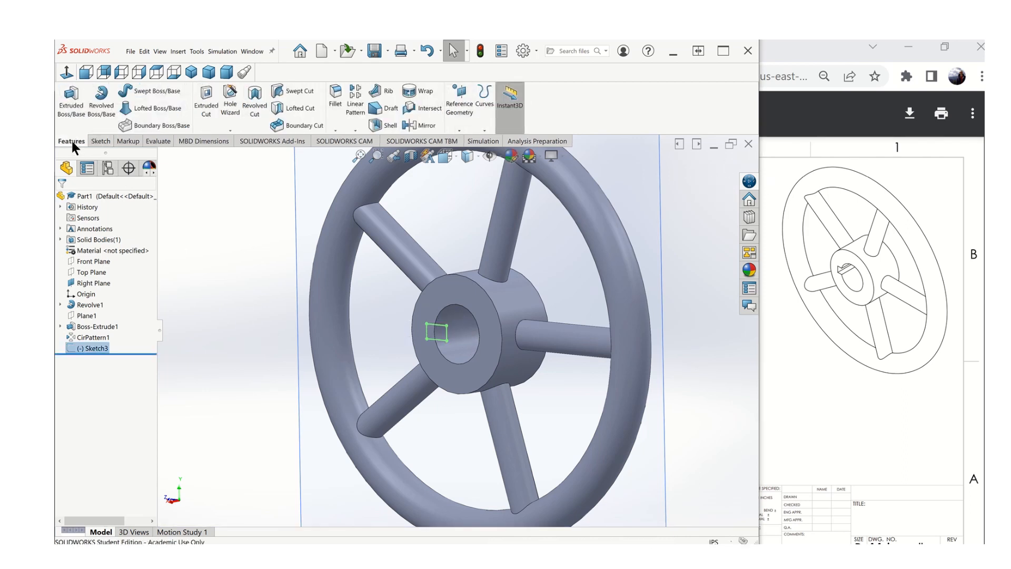
{"action": "left_click", "coordinate": [208, 106]}
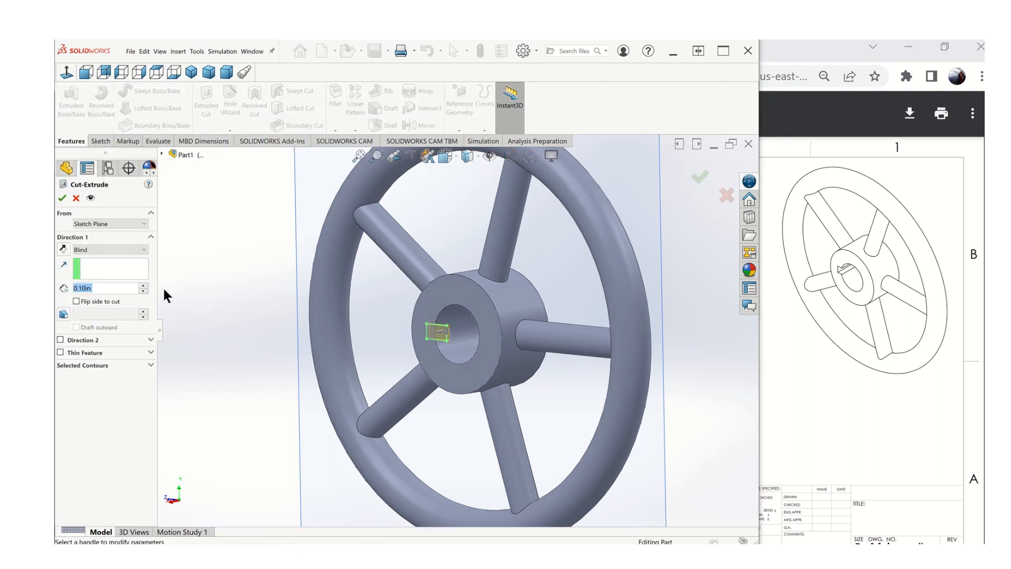
{"action": "left_click", "coordinate": [138, 250]}
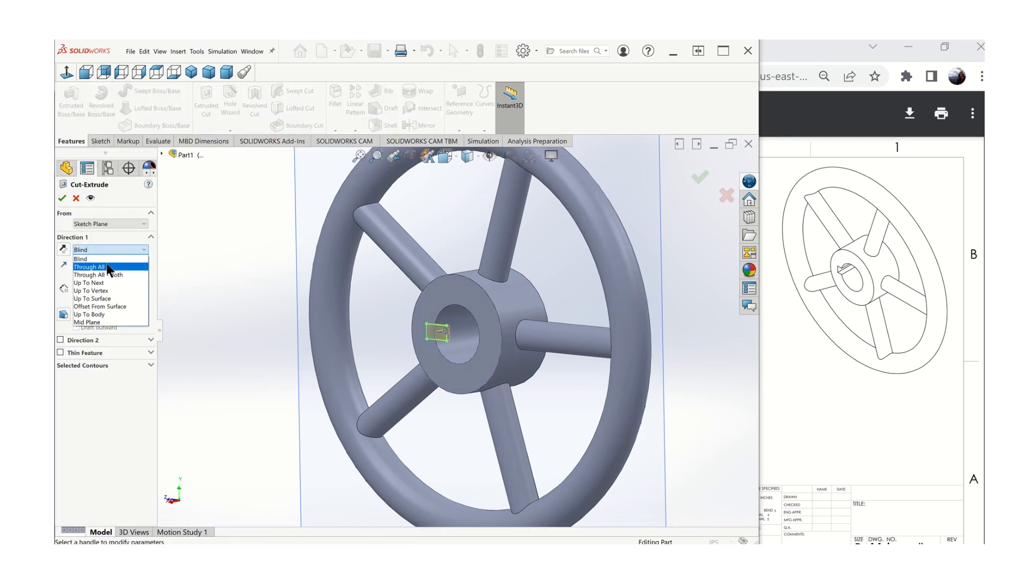
{"action": "left_click", "coordinate": [109, 267]}
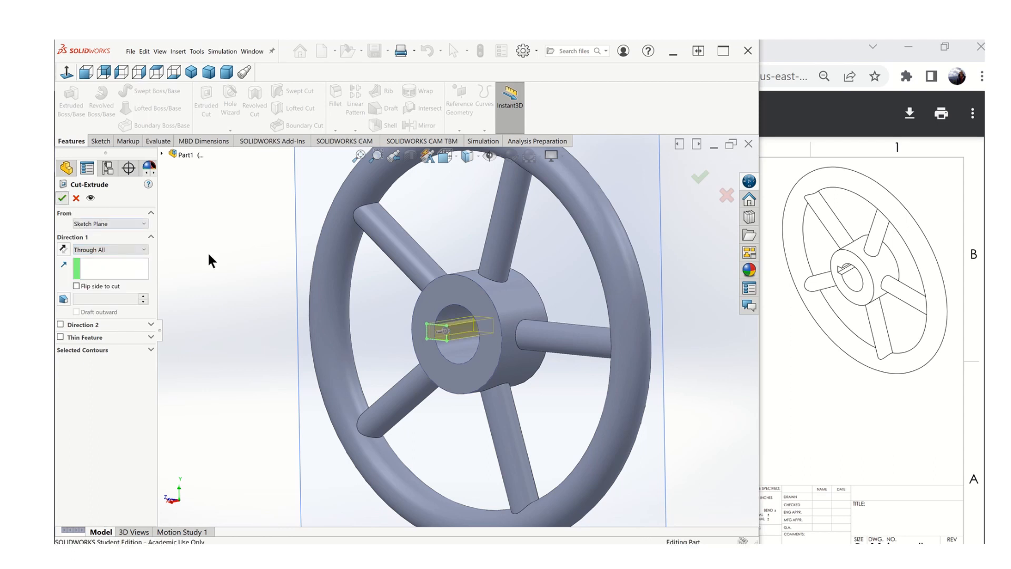
{"action": "key", "text": "Return"}
{"action": "middle_click_drag", "start_coordinate": [331, 378], "coordinate": [332, 424]}
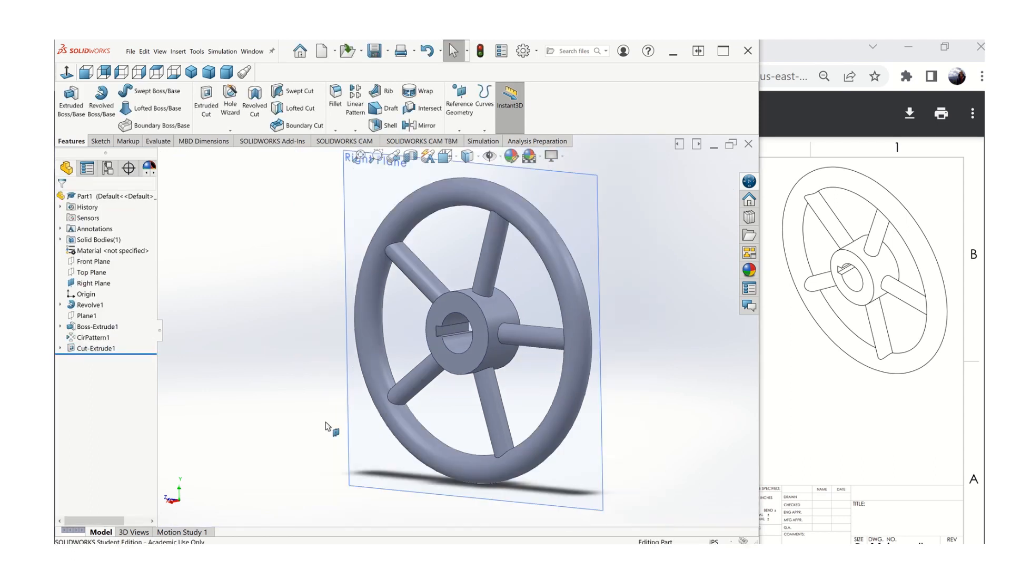
{"action": "middle_click_drag", "start_coordinate": [485, 429], "coordinate": [499, 385]}
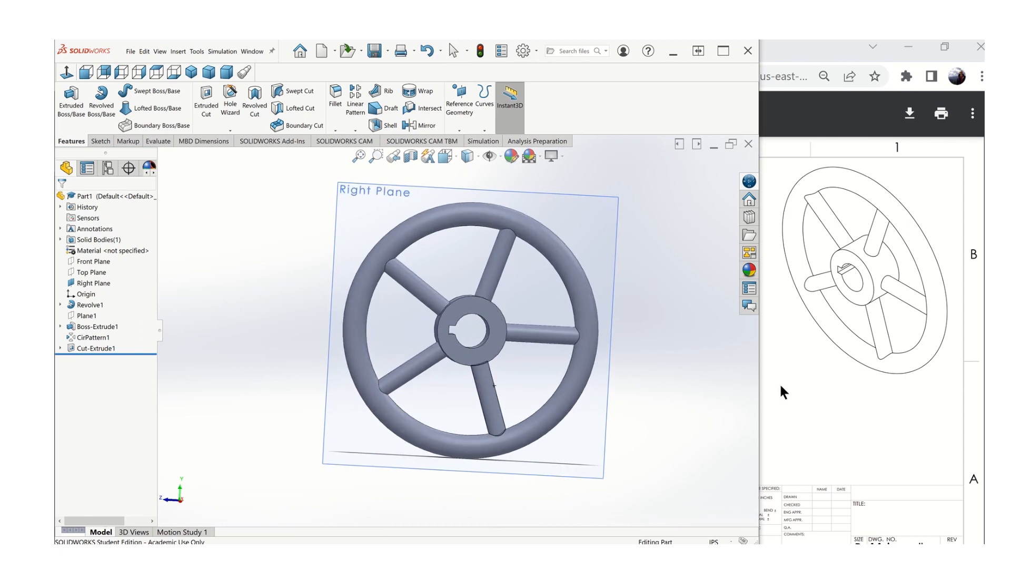
Step: Compare the finished wheel with the reference drawing and hide the Right Plane in the model
{"action": "left_click", "coordinate": [780, 382]}
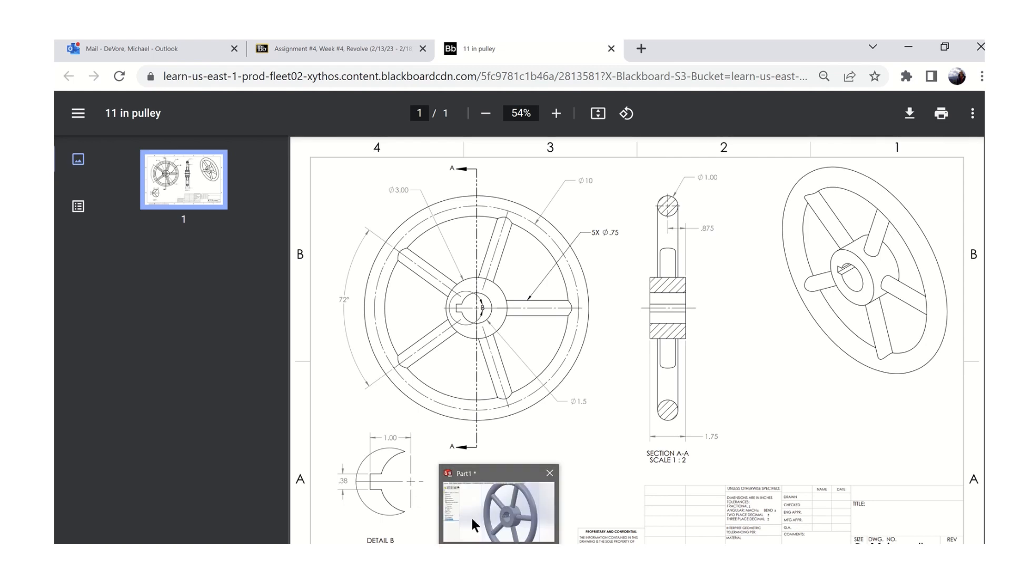
{"action": "left_click", "coordinate": [471, 516]}
{"action": "left_click", "coordinate": [333, 279]}
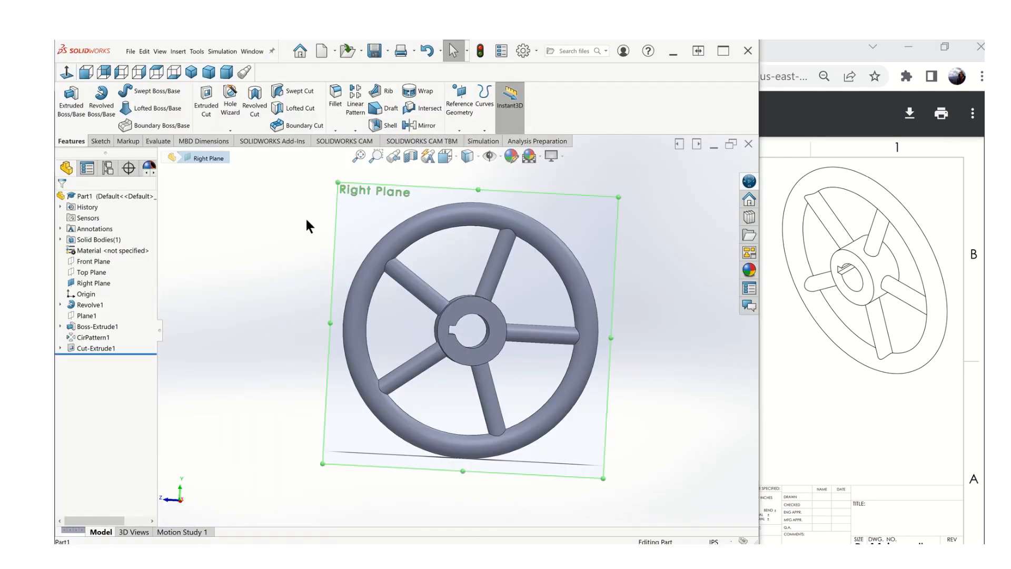
{"action": "right_click", "coordinate": [90, 282]}
{"action": "left_click", "coordinate": [109, 271]}
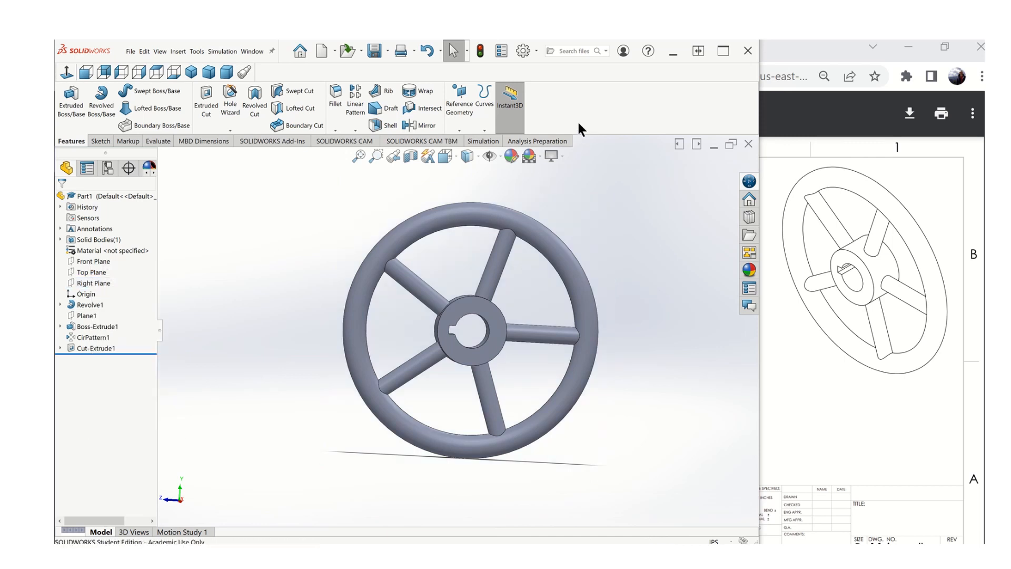
Step: Save the part as "11 pulley" in the MET 132 SP 2023 folder on the Desktop
{"action": "left_click", "coordinate": [132, 47]}
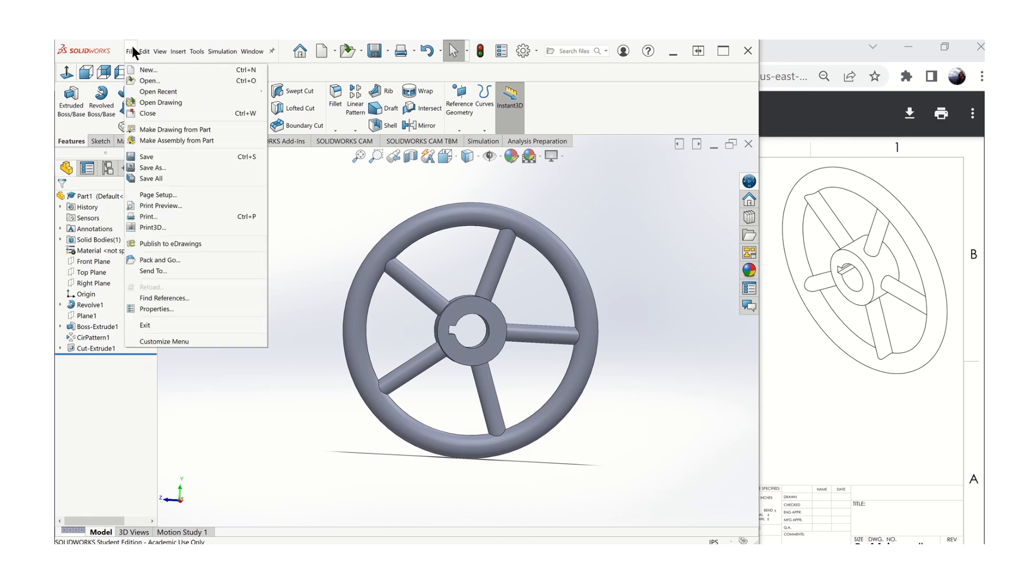
{"action": "left_click", "coordinate": [153, 165]}
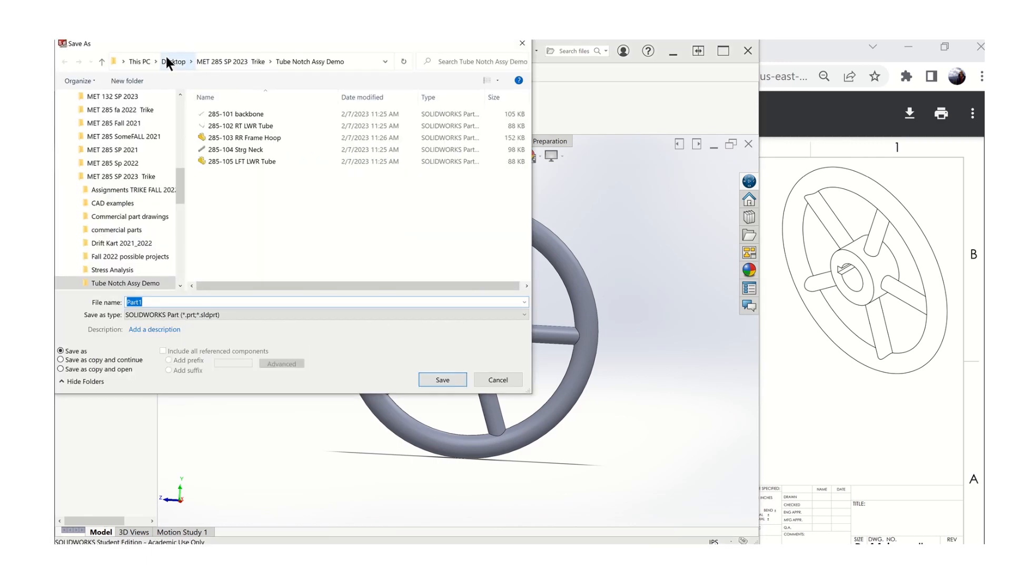
{"action": "left_click", "coordinate": [166, 61]}
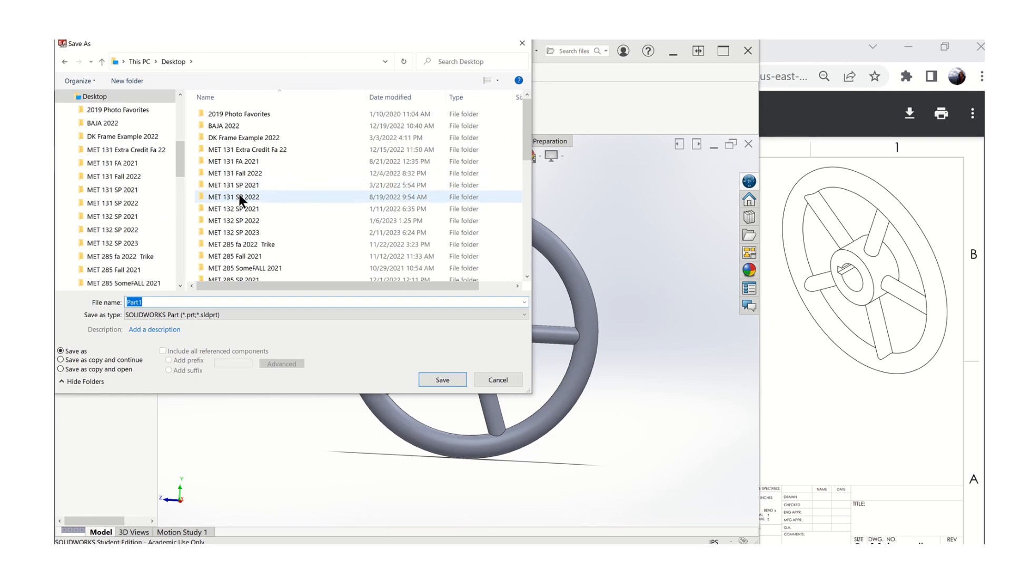
{"action": "double_click", "coordinate": [245, 233]}
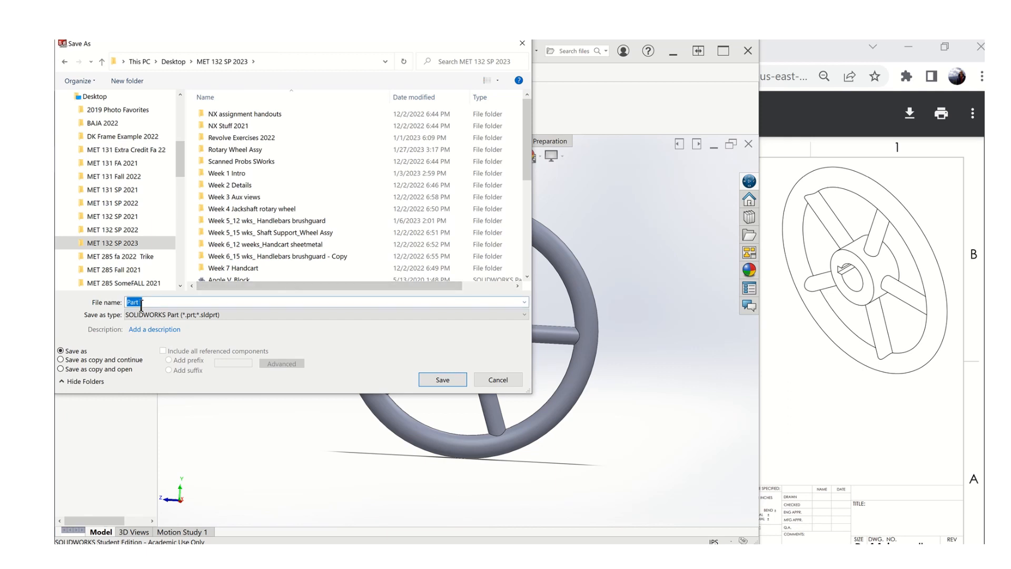
{"action": "type", "text": "11 pulley"}
{"action": "left_click", "coordinate": [446, 378]}
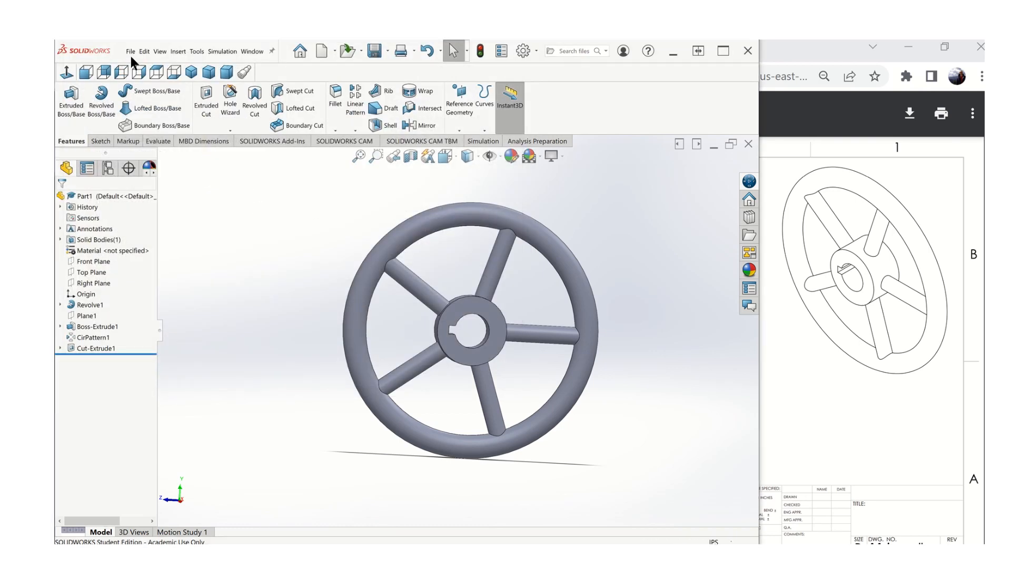
Step: Create a new drawing from the ANSI DWG TEMPLATE and narrow the feature tree to reveal the sheet
{"action": "left_click", "coordinate": [130, 52]}
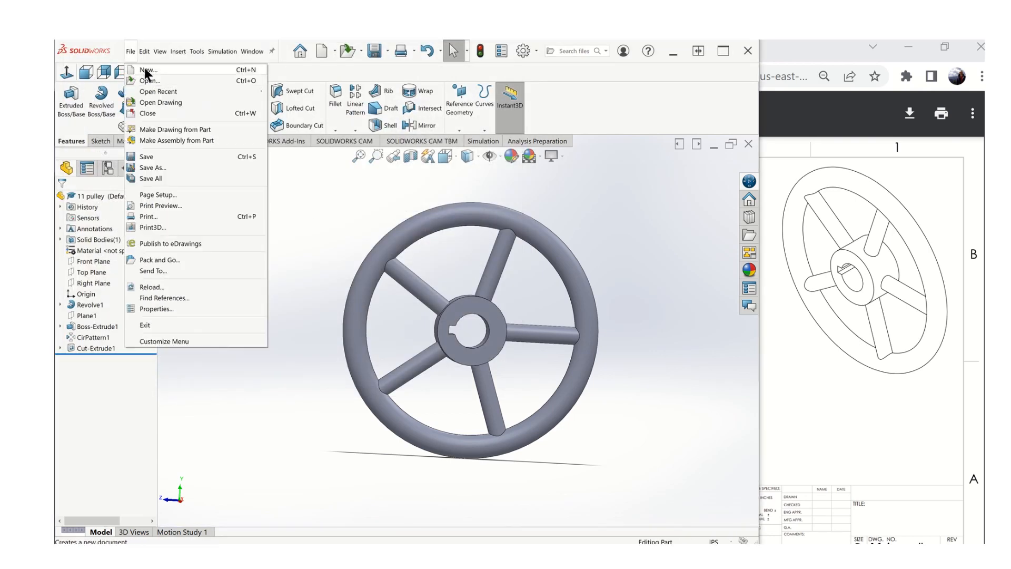
{"action": "left_click", "coordinate": [147, 72]}
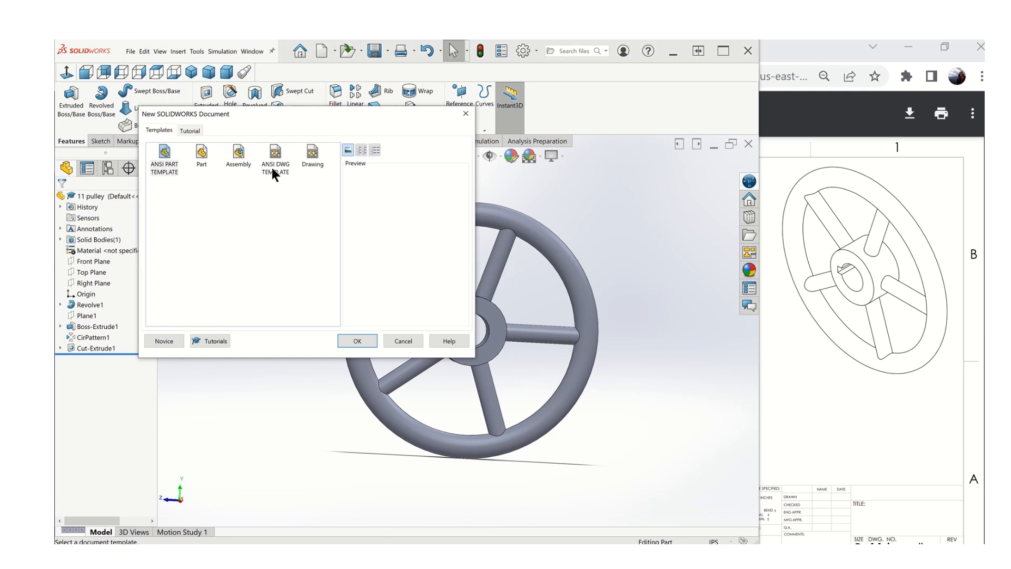
{"action": "left_click", "coordinate": [272, 153]}
{"action": "left_click", "coordinate": [356, 340]}
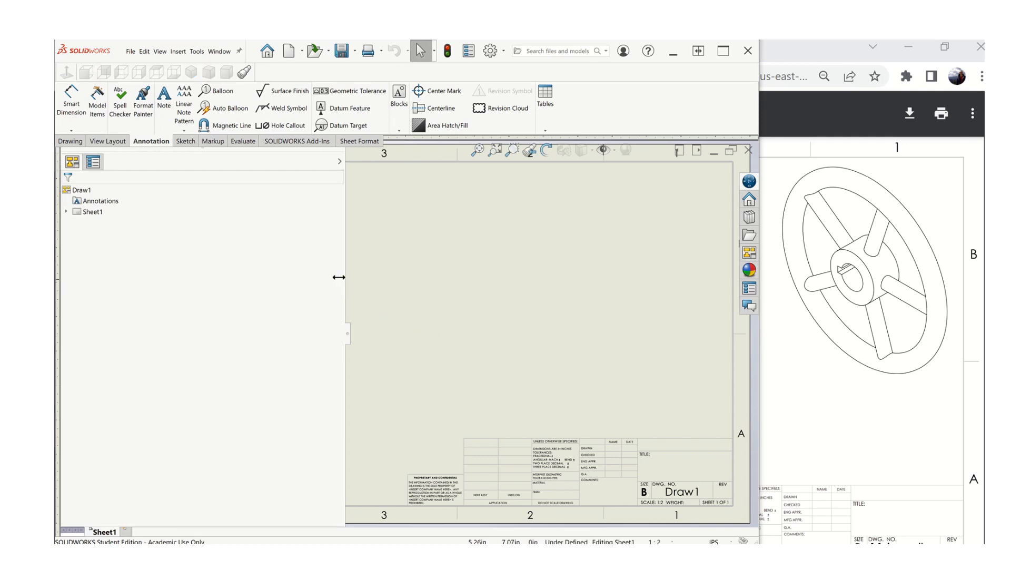
{"action": "left_click_drag", "start_coordinate": [338, 277], "coordinate": [144, 270]}
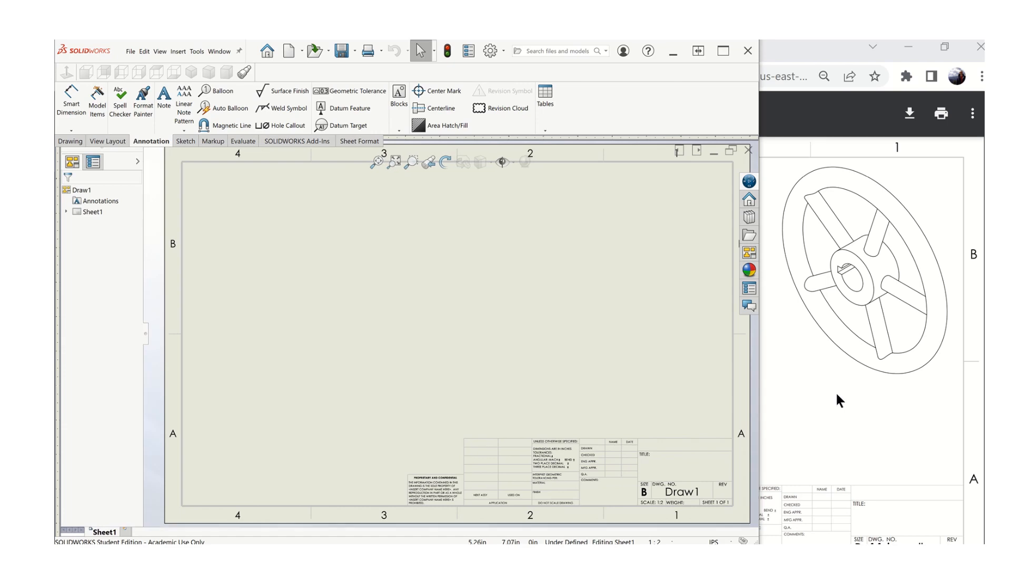
Step: Check the reference drawing's layout, then place the 11 pulley's Right view on the sheet with a projected view directly above it
{"action": "left_click", "coordinate": [840, 396]}
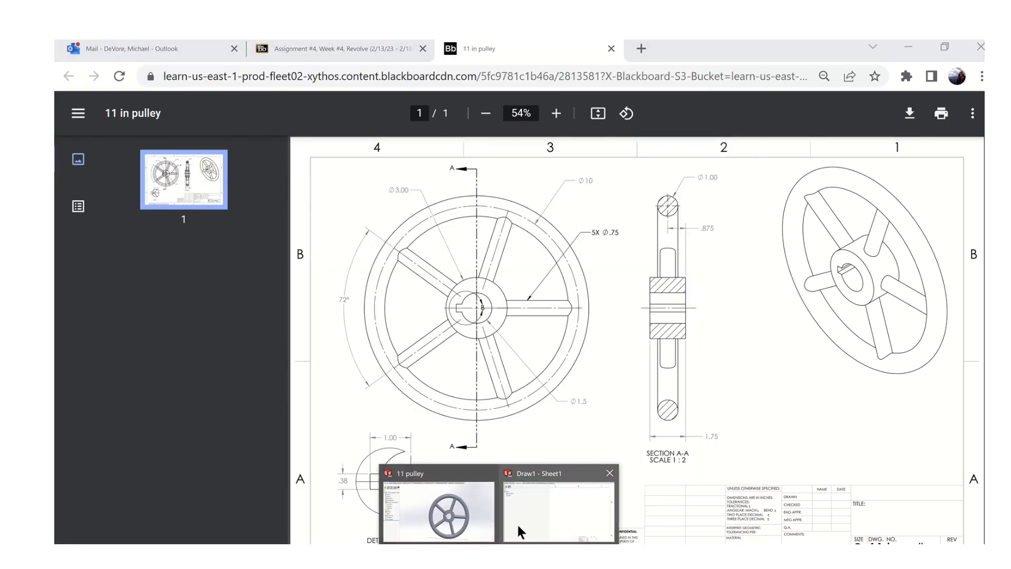
{"action": "left_click", "coordinate": [521, 530]}
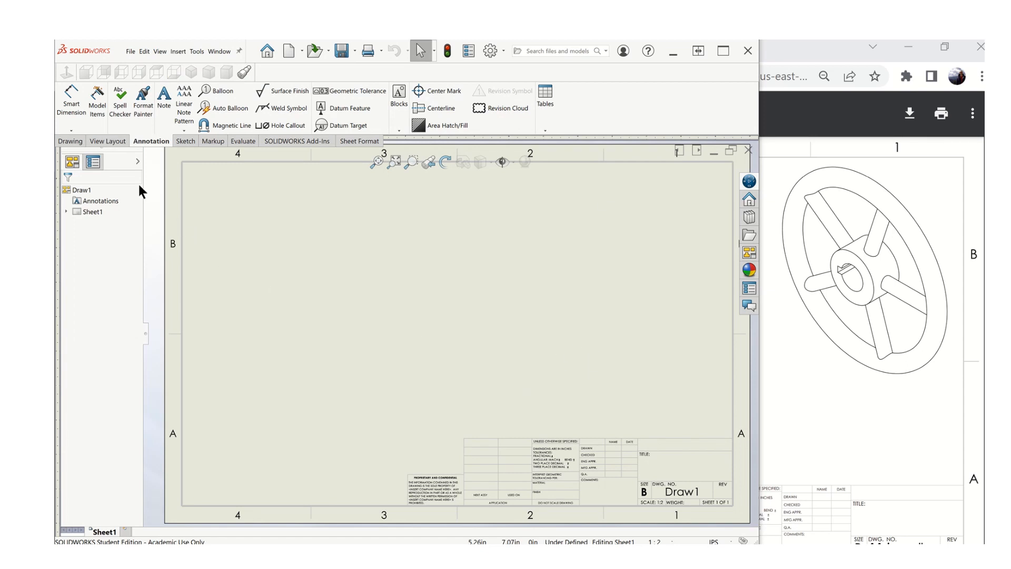
{"action": "left_click", "coordinate": [748, 253]}
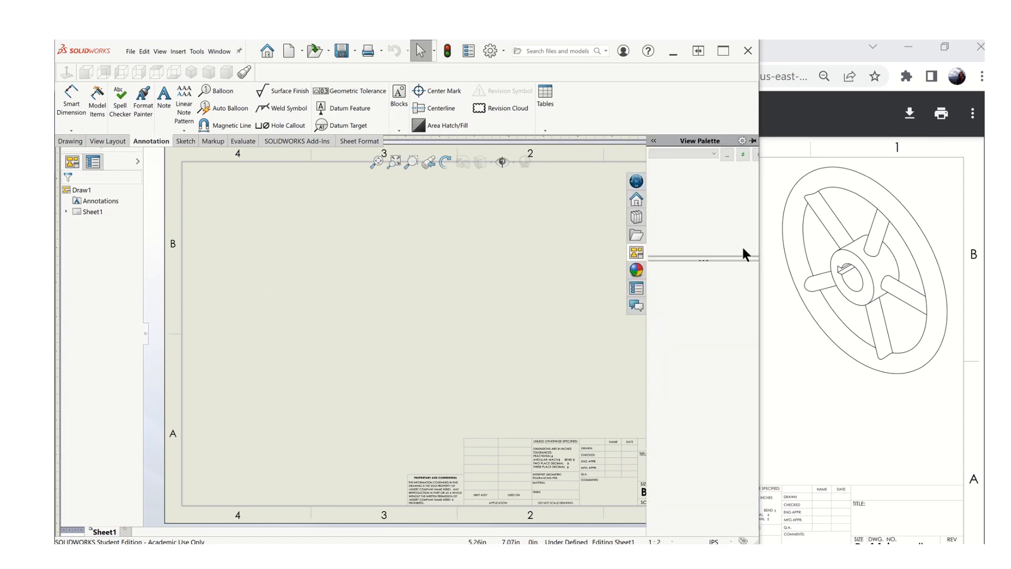
{"action": "left_click", "coordinate": [714, 154]}
{"action": "left_click", "coordinate": [677, 161]}
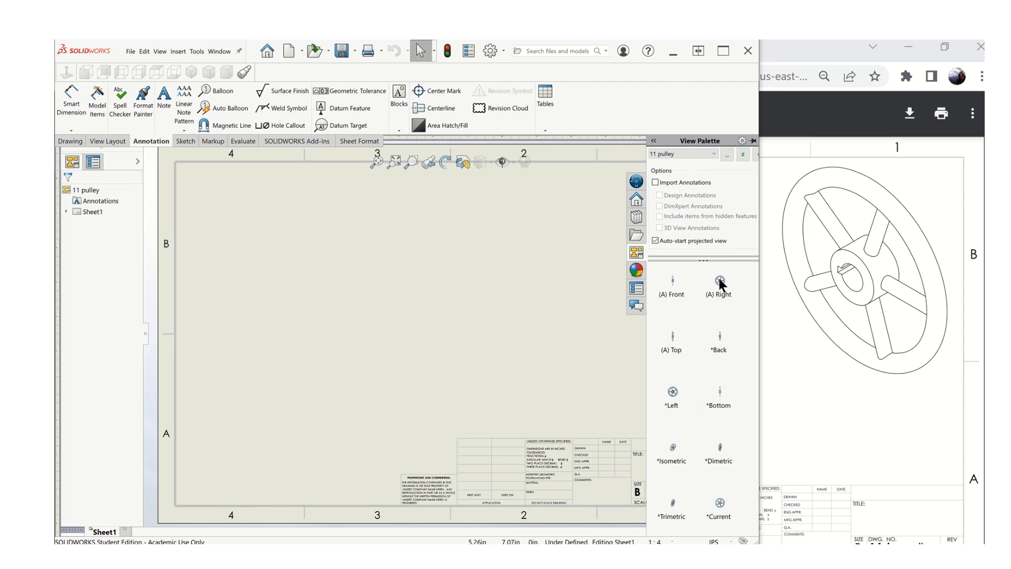
{"action": "mouse_move", "coordinate": [696, 290]}
{"action": "left_mouse_down"}
{"action": "mouse_move", "coordinate": [552, 375]}
{"action": "mouse_move", "coordinate": [299, 372]}
{"action": "mouse_move", "coordinate": [339, 358]}
{"action": "left_mouse_up"}
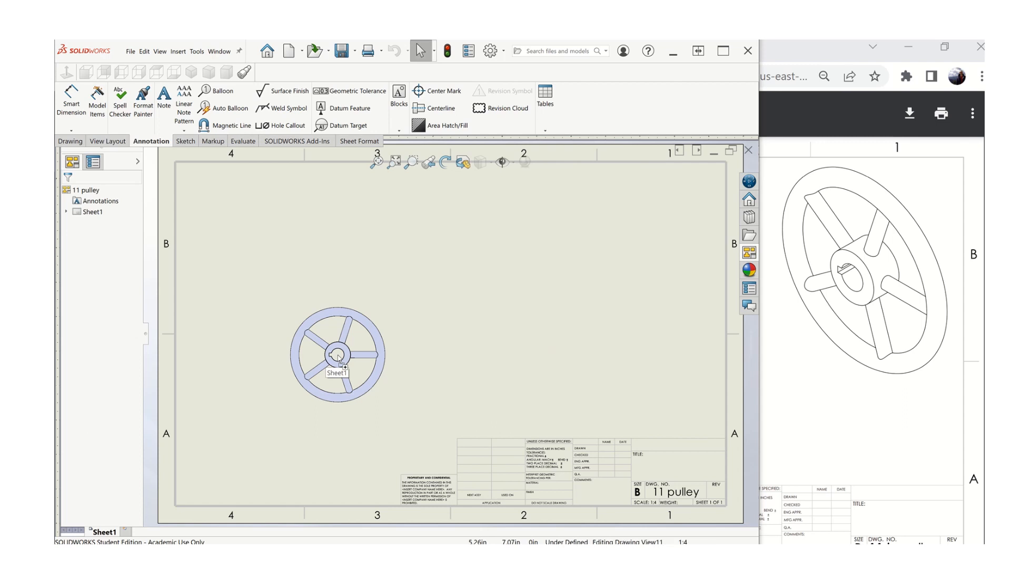
{"action": "left_click", "coordinate": [339, 269]}
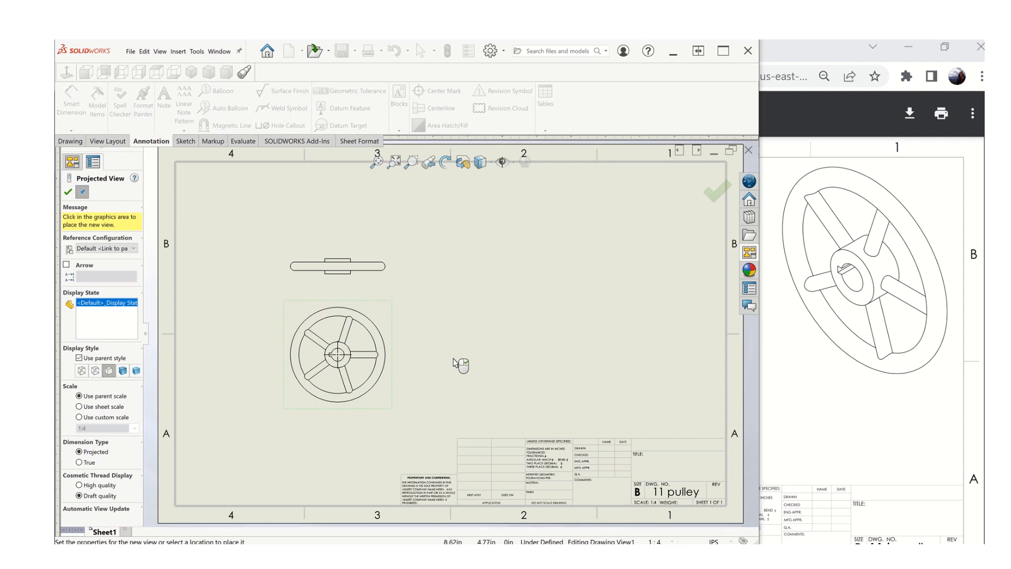
Step: Place a projected side view beside the front wheel view and an isometric view diagonally above it, and finish projecting
{"action": "left_click", "coordinate": [445, 354]}
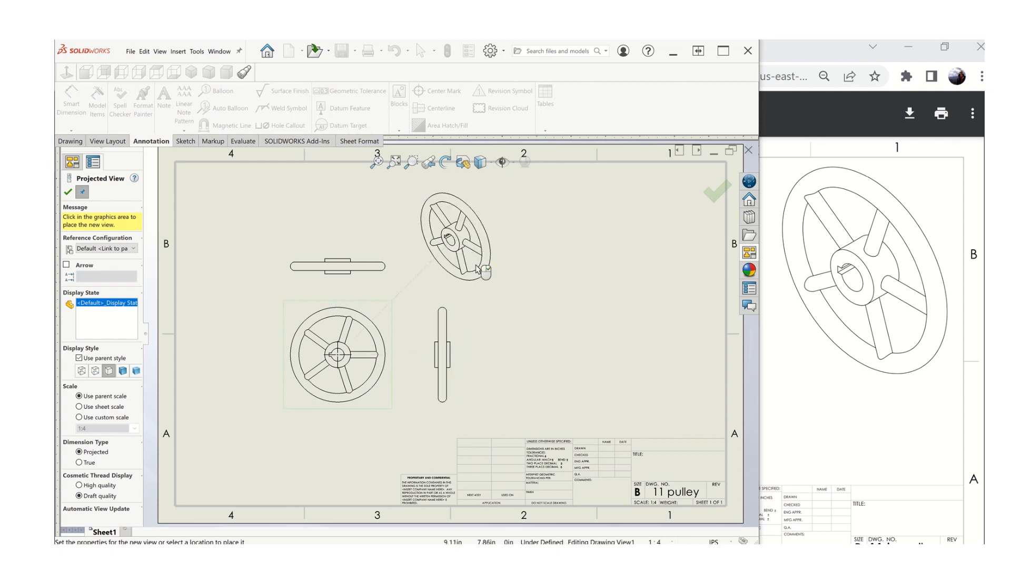
{"action": "left_click", "coordinate": [477, 270]}
{"action": "key", "text": "Escape"}
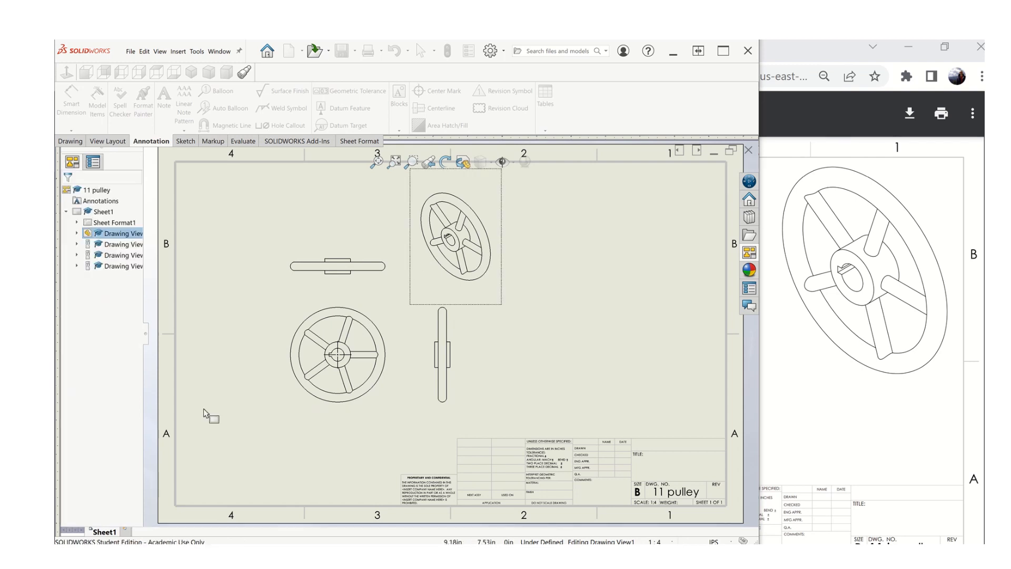
Step: Set the display style of the front wheel view to Hidden Lines Visible
{"action": "left_click", "coordinate": [296, 402]}
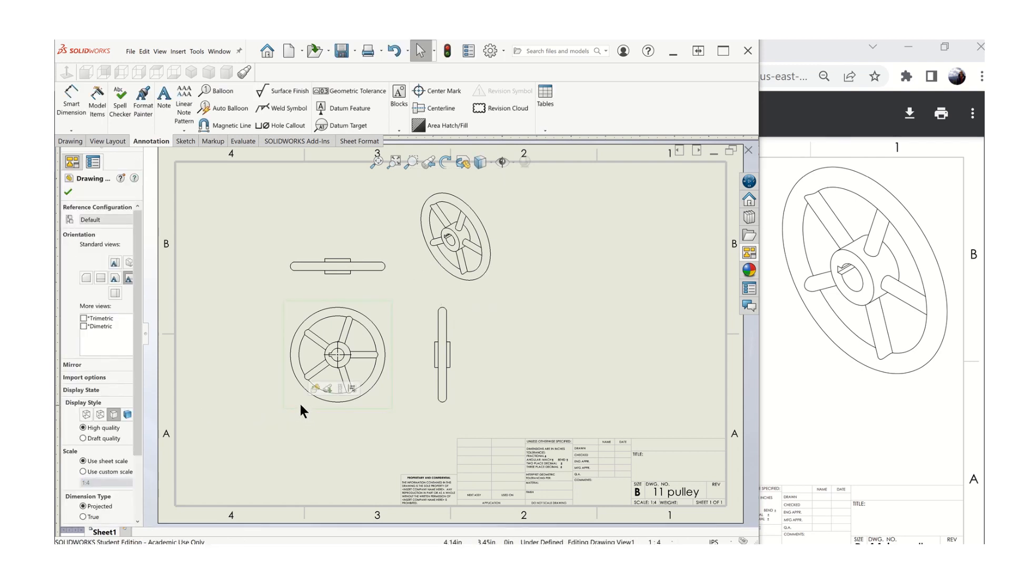
{"action": "left_click", "coordinate": [101, 414]}
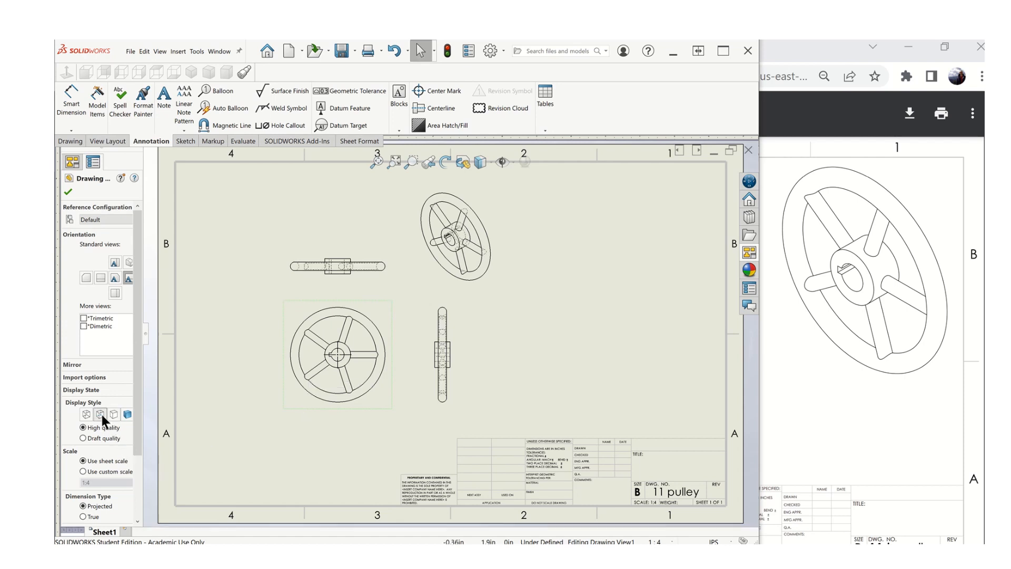
{"action": "left_click", "coordinate": [71, 191]}
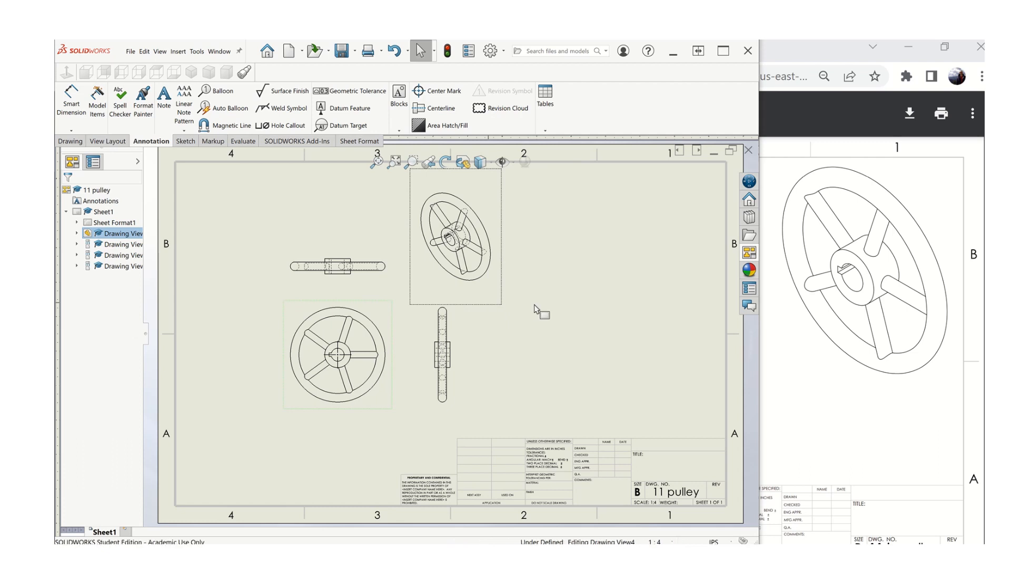
Step: Stop the isometric view from using its parent style and set its display to Hidden Lines Removed
{"action": "left_click", "coordinate": [492, 299]}
{"action": "left_click", "coordinate": [145, 376]}
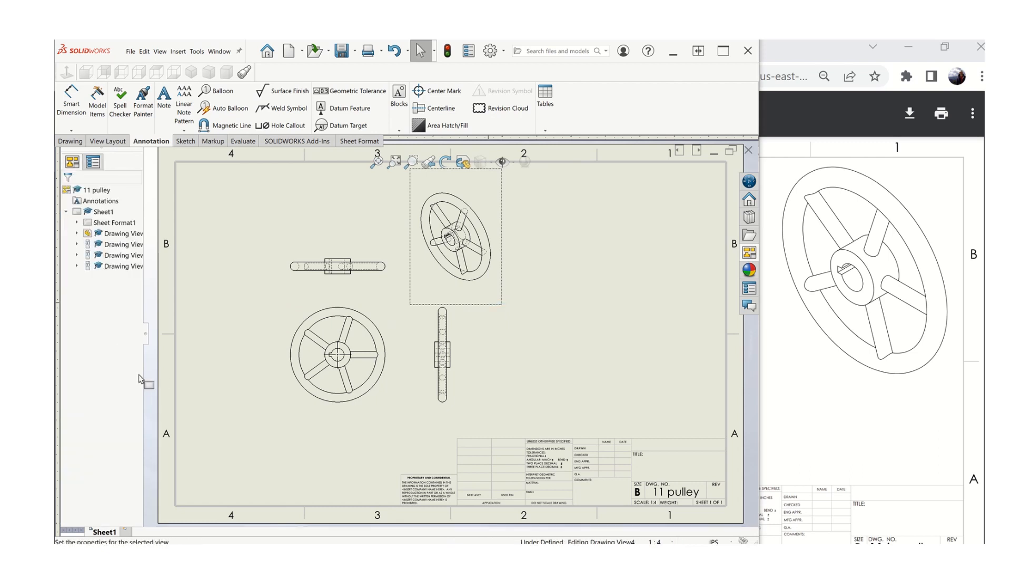
{"action": "left_click", "coordinate": [450, 295]}
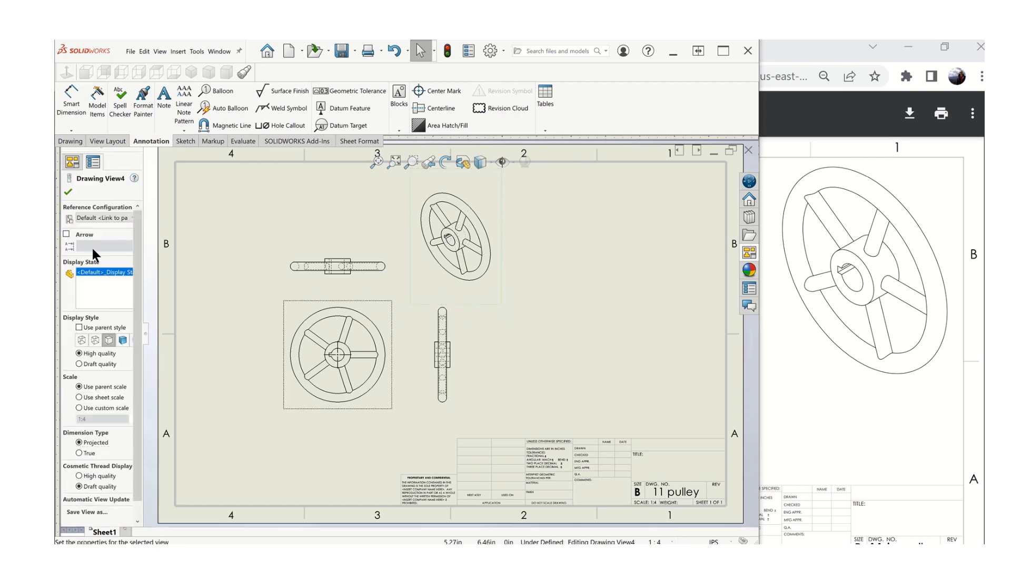
{"action": "left_click", "coordinate": [69, 193]}
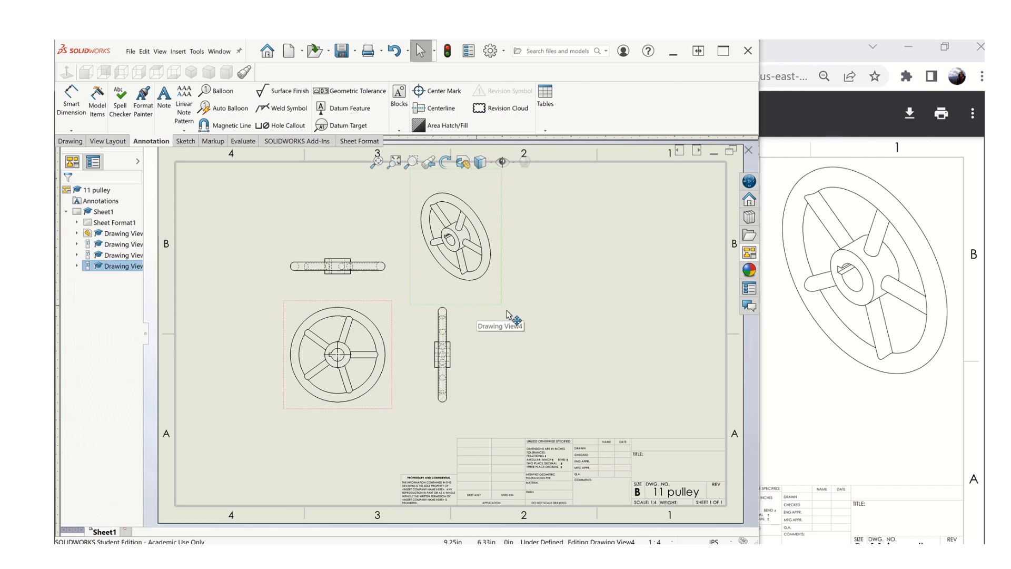
Step: Move the isometric view to the upper right of the side view, undoing the trial placements directly beside the side view
{"action": "mouse_move", "coordinate": [515, 321]}
{"action": "left_mouse_down"}
{"action": "mouse_move", "coordinate": [582, 332]}
{"action": "mouse_move", "coordinate": [520, 412]}
{"action": "left_mouse_up"}
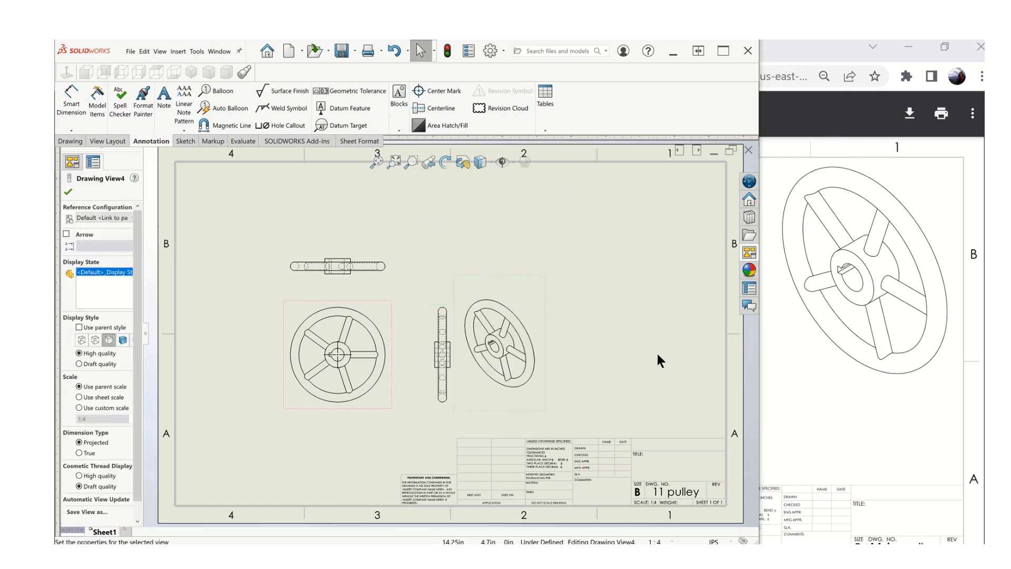
{"action": "left_click", "coordinate": [606, 307]}
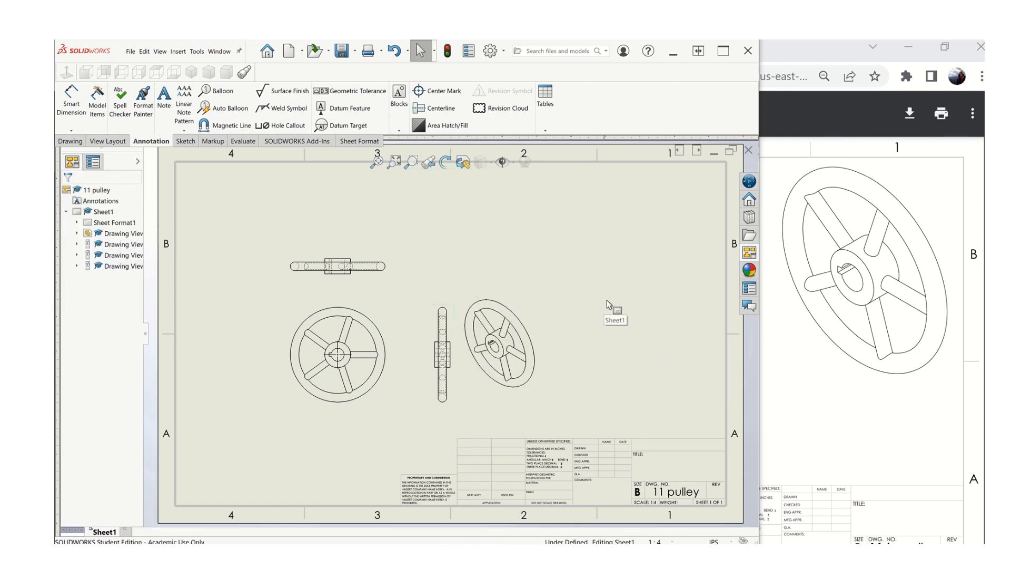
{"action": "left_click", "coordinate": [509, 281]}
{"action": "left_click", "coordinate": [533, 196]}
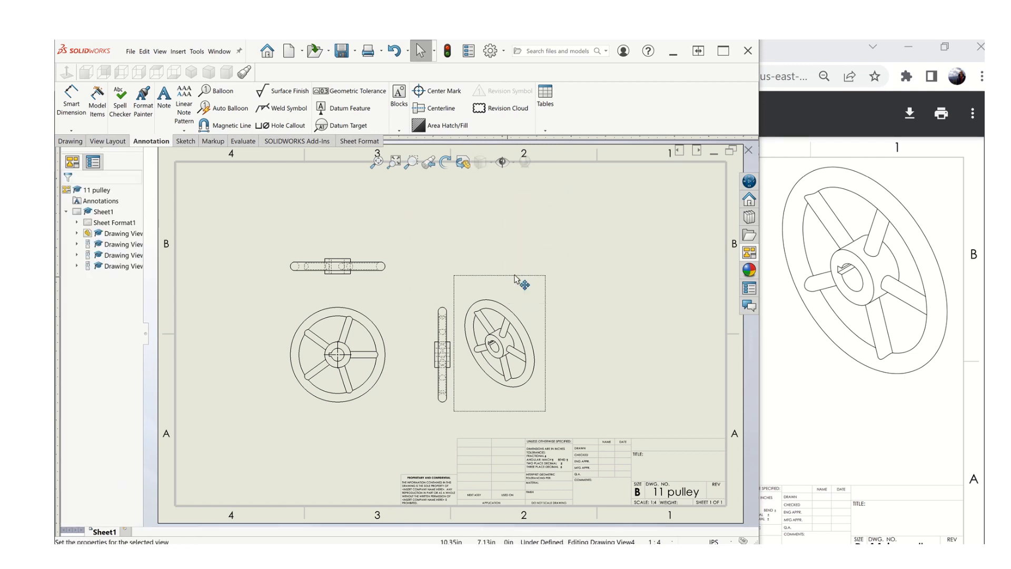
{"action": "left_click_drag", "start_coordinate": [516, 275], "coordinate": [537, 292]}
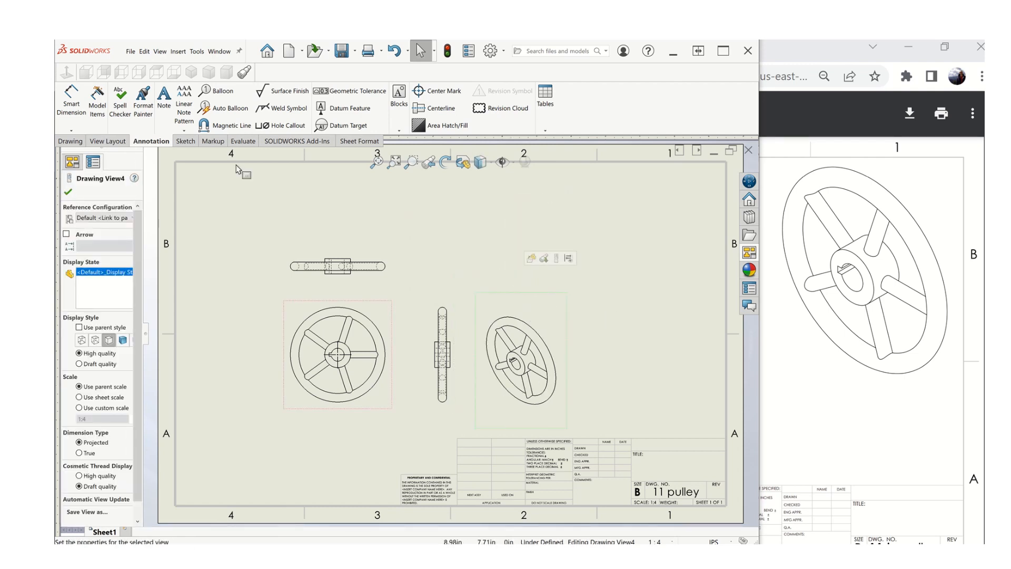
{"action": "left_click", "coordinate": [393, 49]}
{"action": "left_click", "coordinate": [393, 48]}
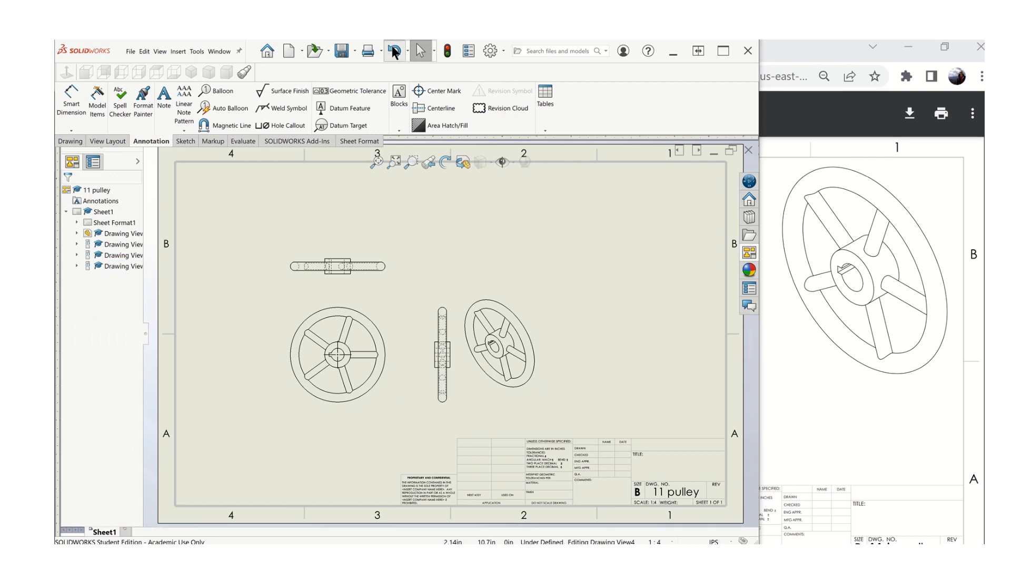
{"action": "left_click", "coordinate": [393, 48]}
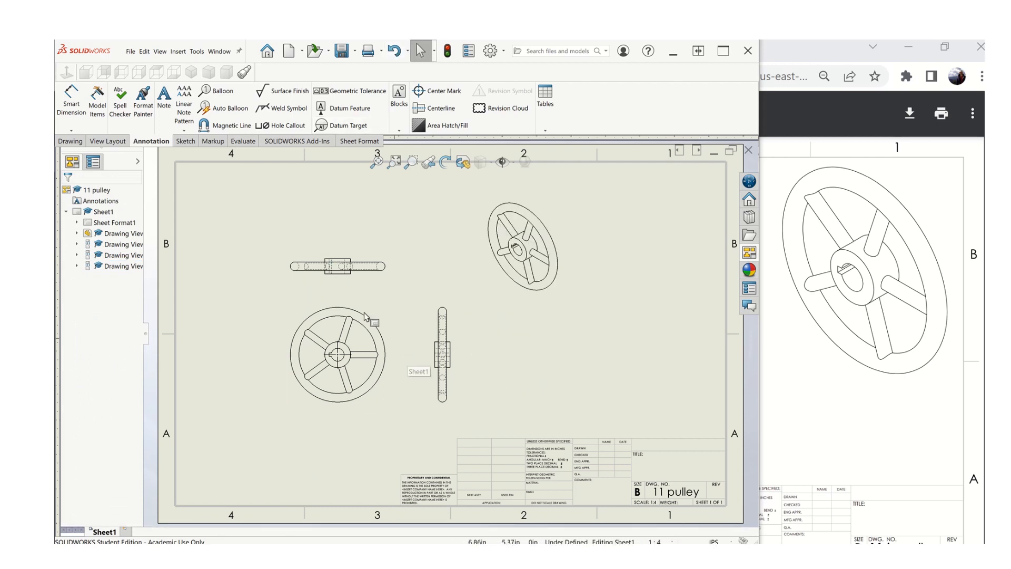
Step: Delete the projected view above the front wheel view and move the side view farther to the right
{"action": "left_click", "coordinate": [327, 285]}
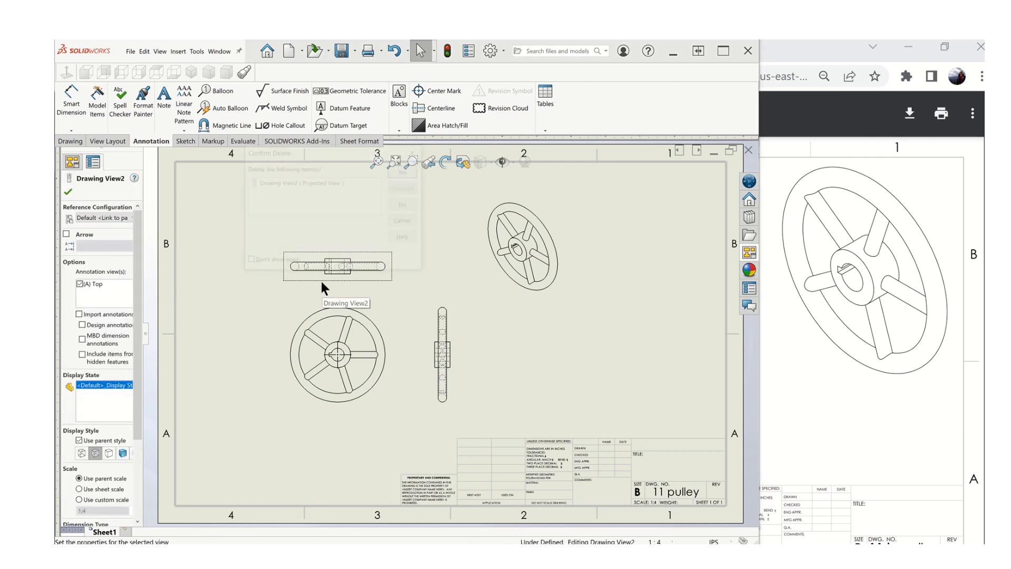
{"action": "key", "text": "Delete"}
{"action": "left_click", "coordinate": [405, 172]}
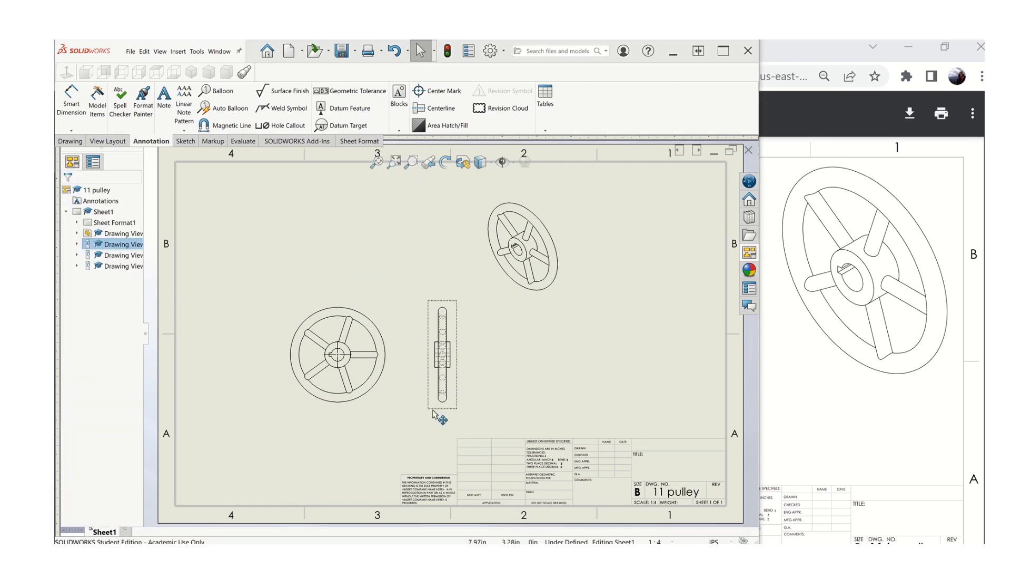
{"action": "left_click_drag", "start_coordinate": [442, 418], "coordinate": [487, 418]}
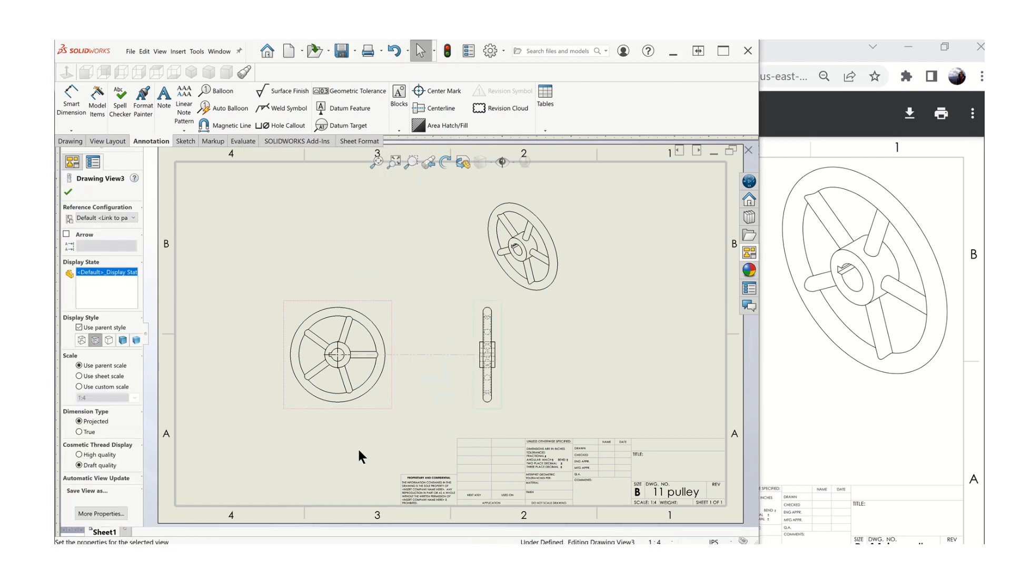
Step: Give the front wheel view a custom scale of 1:2
{"action": "left_click", "coordinate": [313, 418]}
{"action": "left_click", "coordinate": [300, 406]}
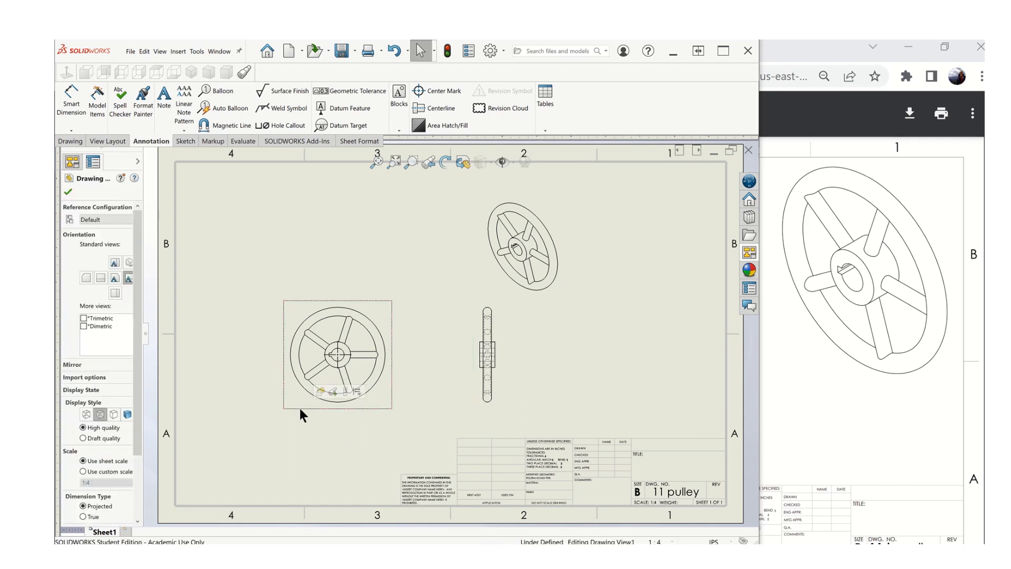
{"action": "left_click_drag", "start_coordinate": [135, 378], "coordinate": [137, 454]}
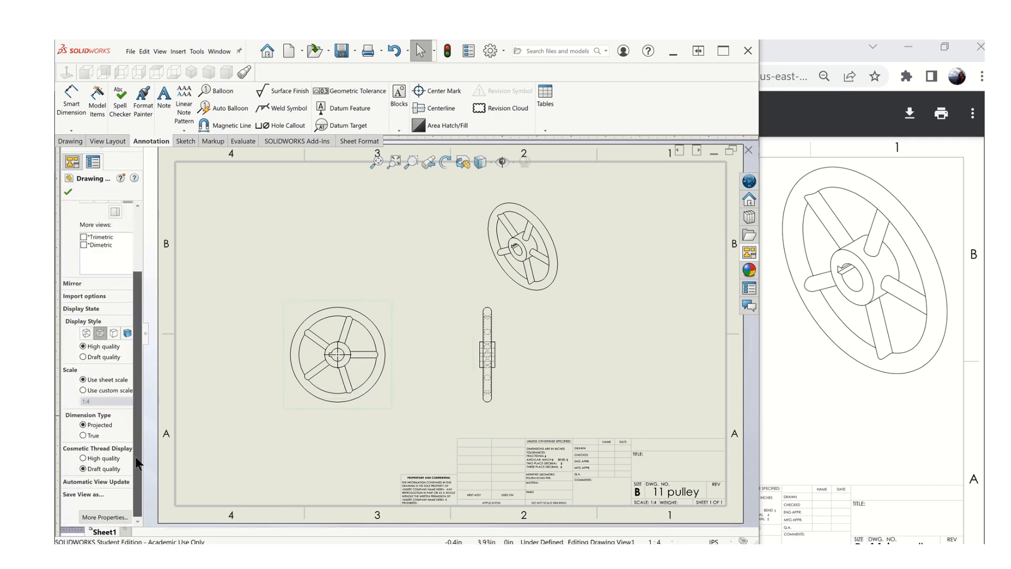
{"action": "left_click_drag", "start_coordinate": [153, 418], "coordinate": [179, 418]}
{"action": "left_click", "coordinate": [92, 399]}
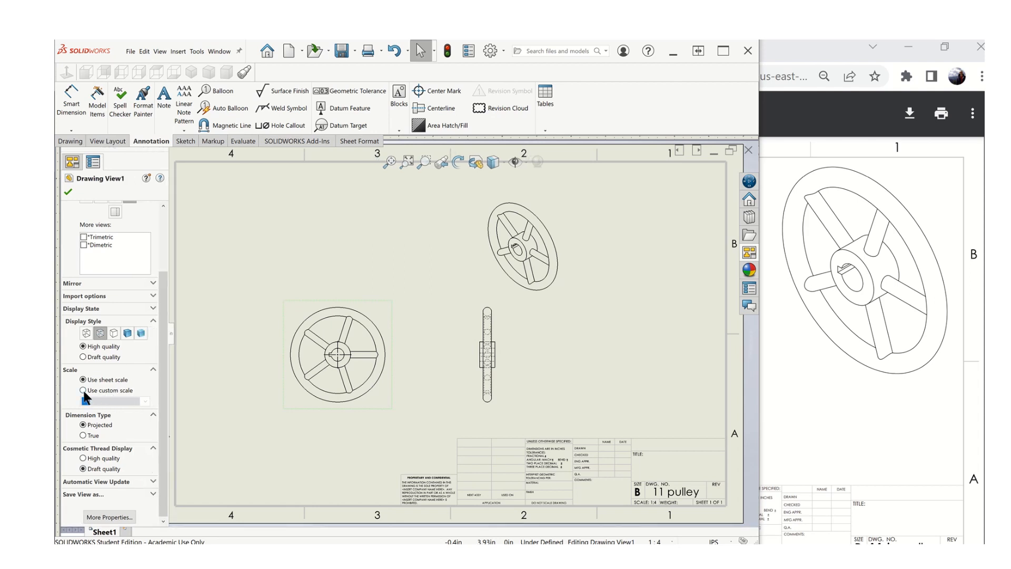
{"action": "left_click", "coordinate": [146, 402]}
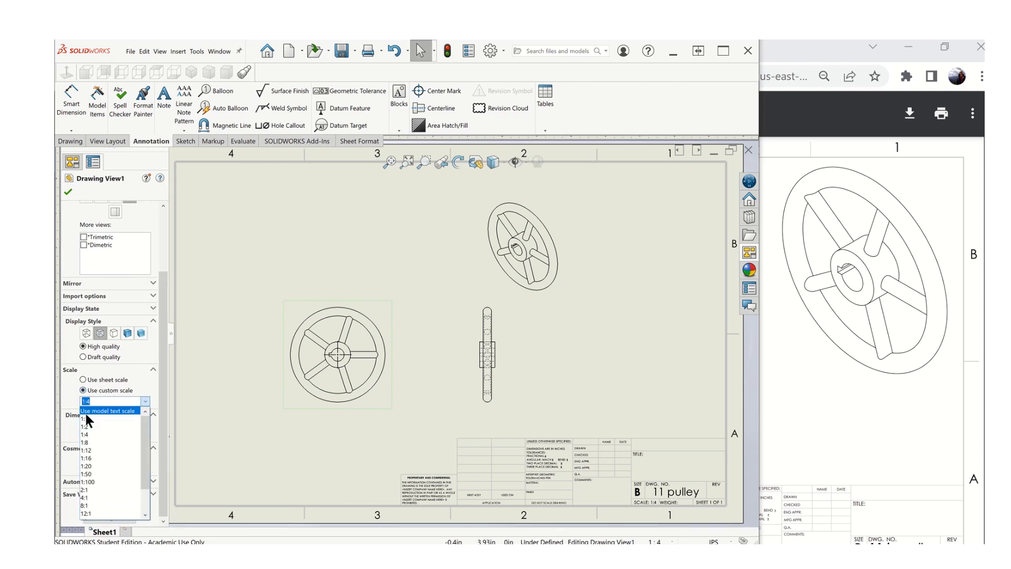
{"action": "left_click", "coordinate": [91, 424]}
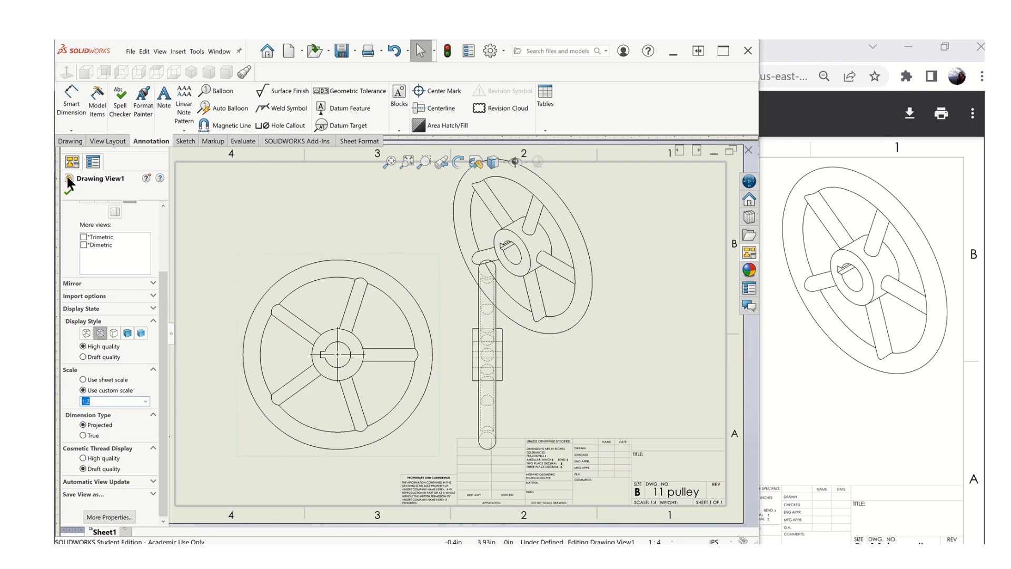
{"action": "left_click", "coordinate": [67, 191]}
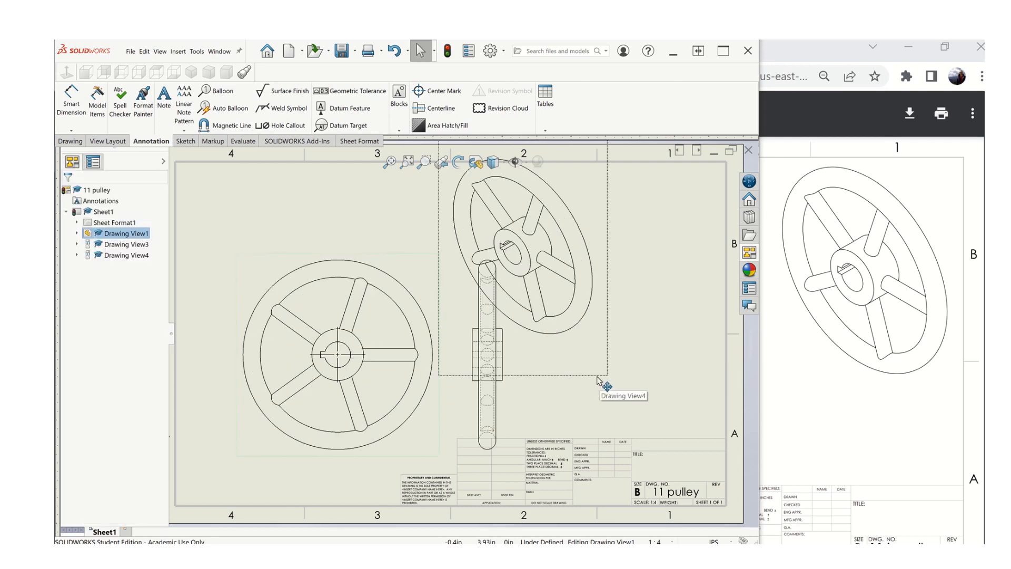
Step: Spread out the enlarged views, moving the isometric view toward the sheet's right edge and the front view up and left
{"action": "left_click_drag", "start_coordinate": [598, 380], "coordinate": [710, 405]}
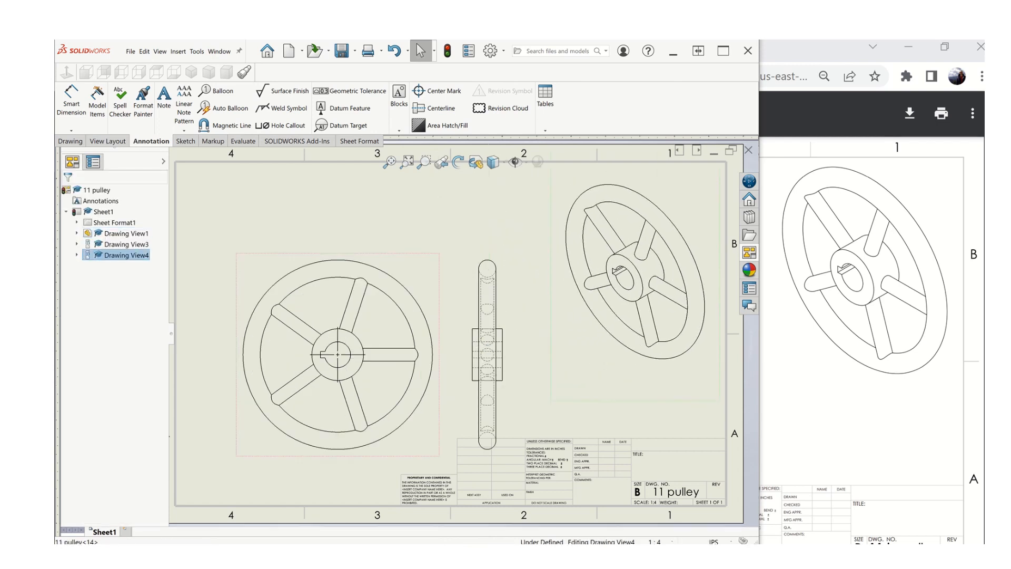
{"action": "left_click_drag", "start_coordinate": [308, 255], "coordinate": [288, 215]}
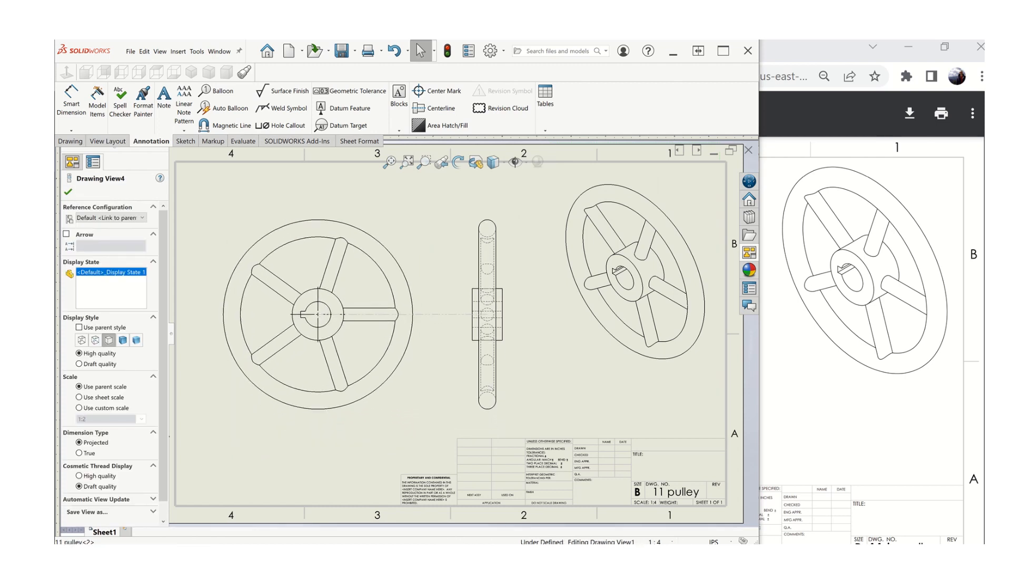
{"action": "left_click", "coordinate": [69, 193]}
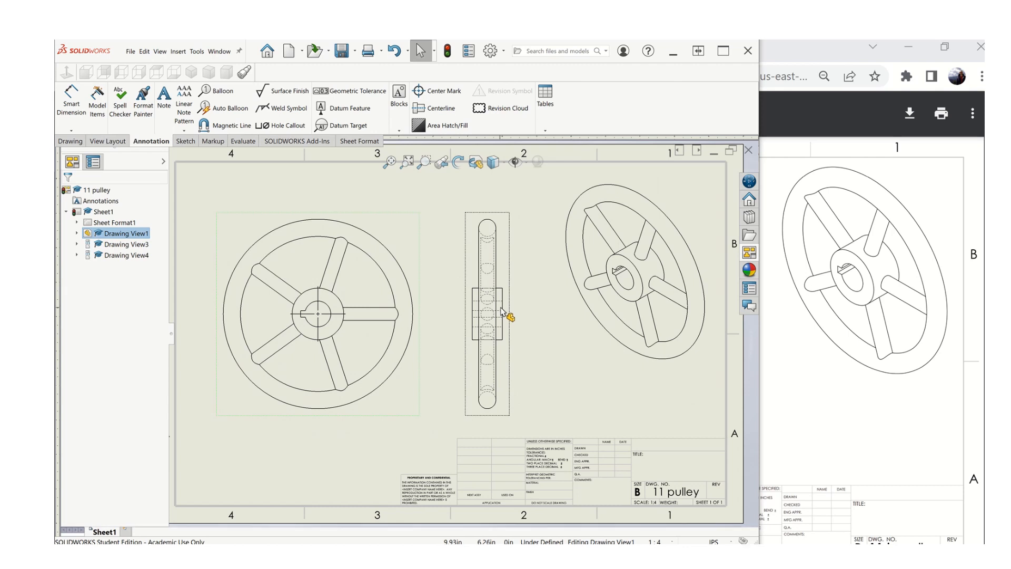
Step: Delete the projected side view between the front and isometric views
{"action": "left_click", "coordinate": [510, 409]}
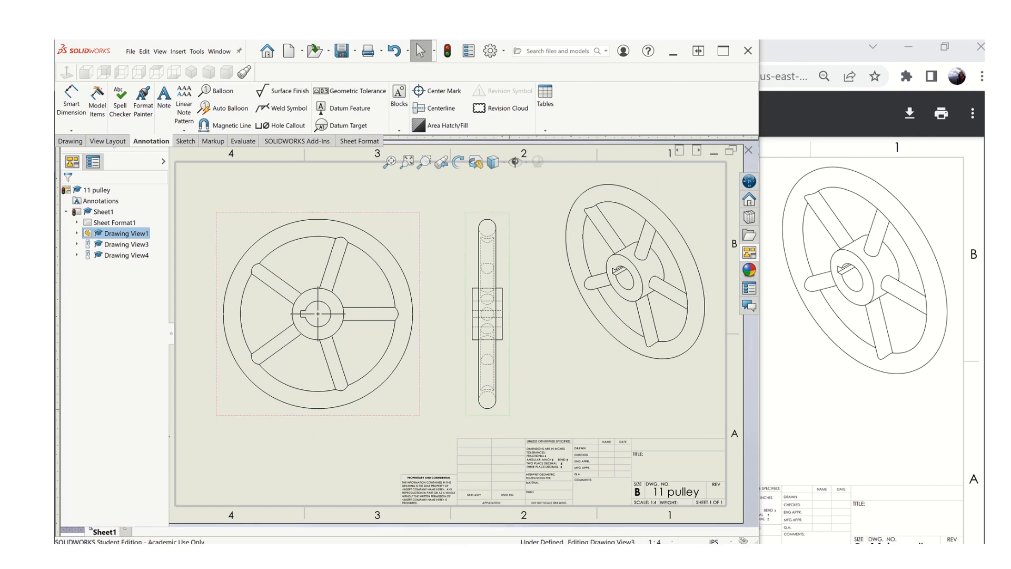
{"action": "key", "text": "Delete"}
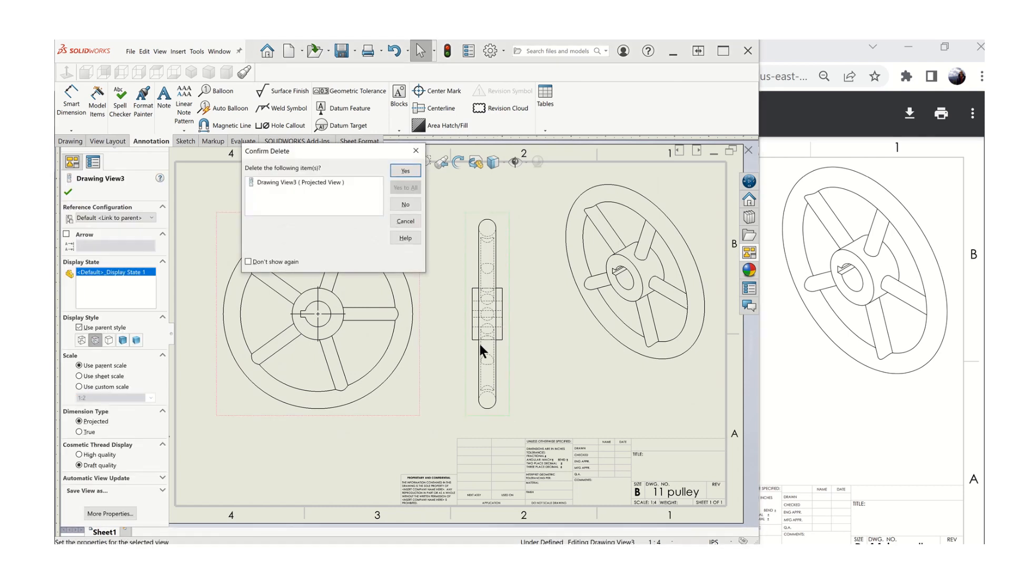
{"action": "left_click", "coordinate": [404, 170]}
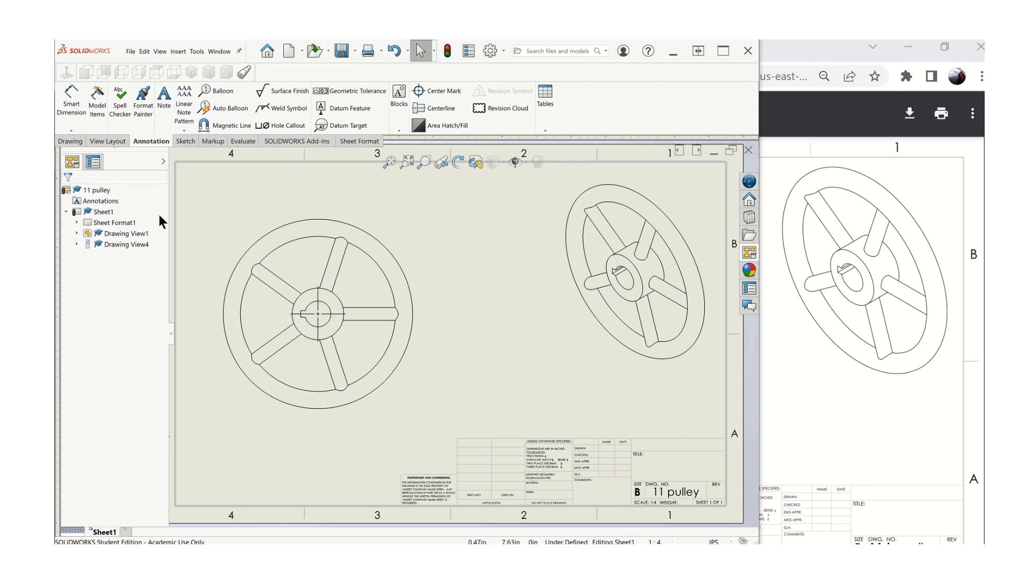
Step: Create section view A-A with a vertical cutting line through the wheel's center and place it between the front and isometric views
{"action": "left_click", "coordinate": [80, 141]}
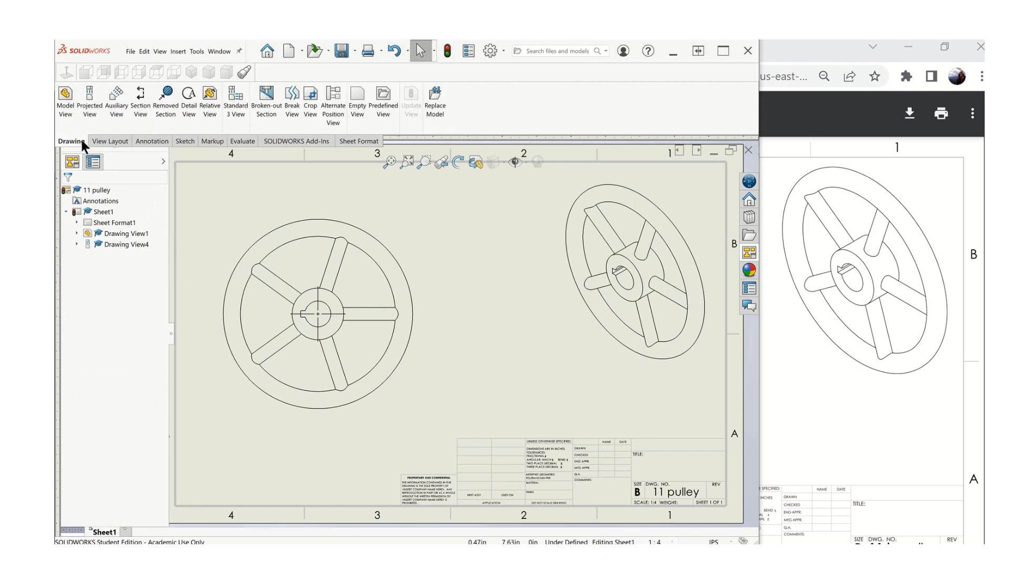
{"action": "left_click", "coordinate": [140, 103]}
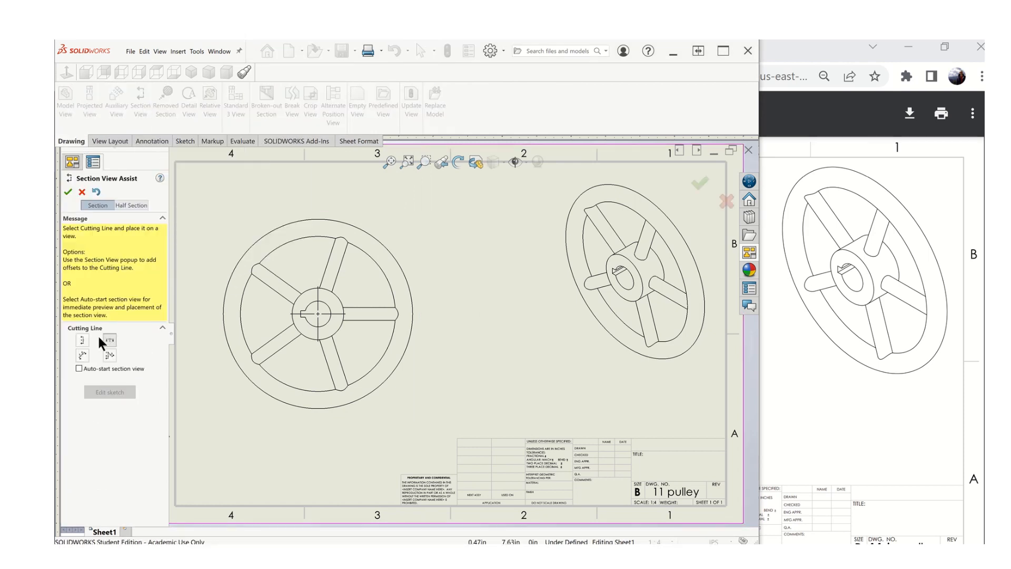
{"action": "left_click", "coordinate": [84, 341]}
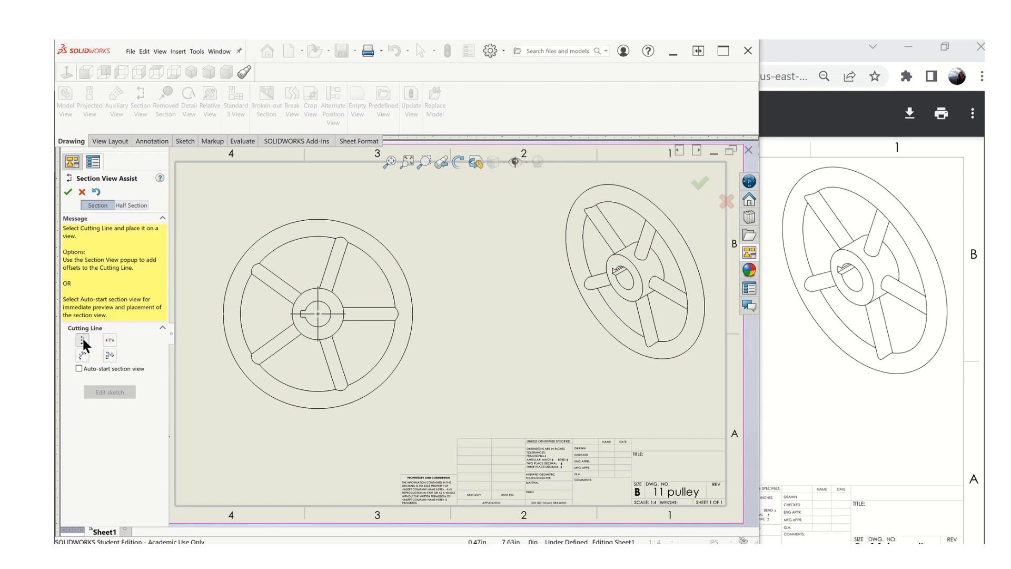
{"action": "left_click", "coordinate": [319, 315]}
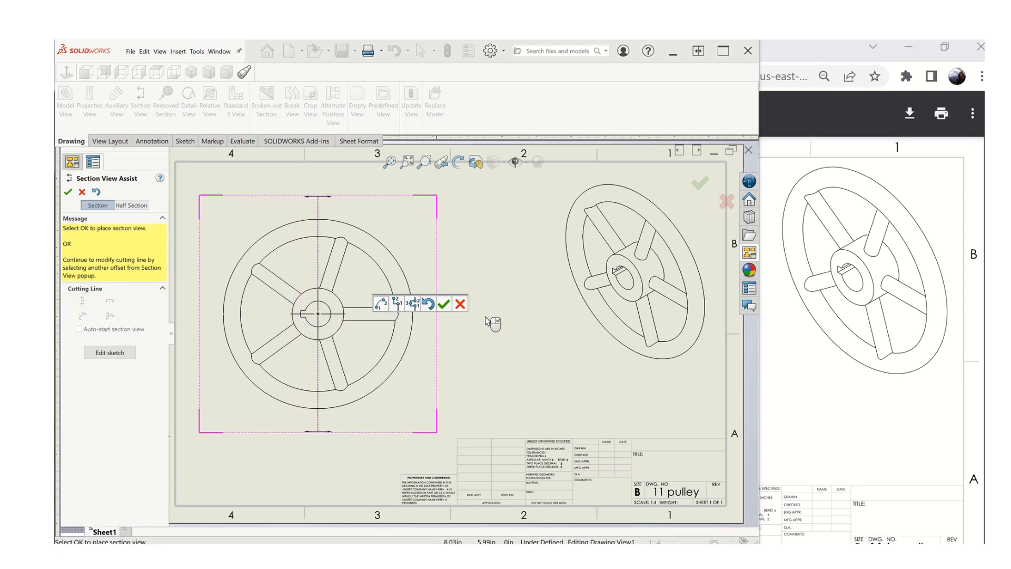
{"action": "left_click", "coordinate": [444, 304]}
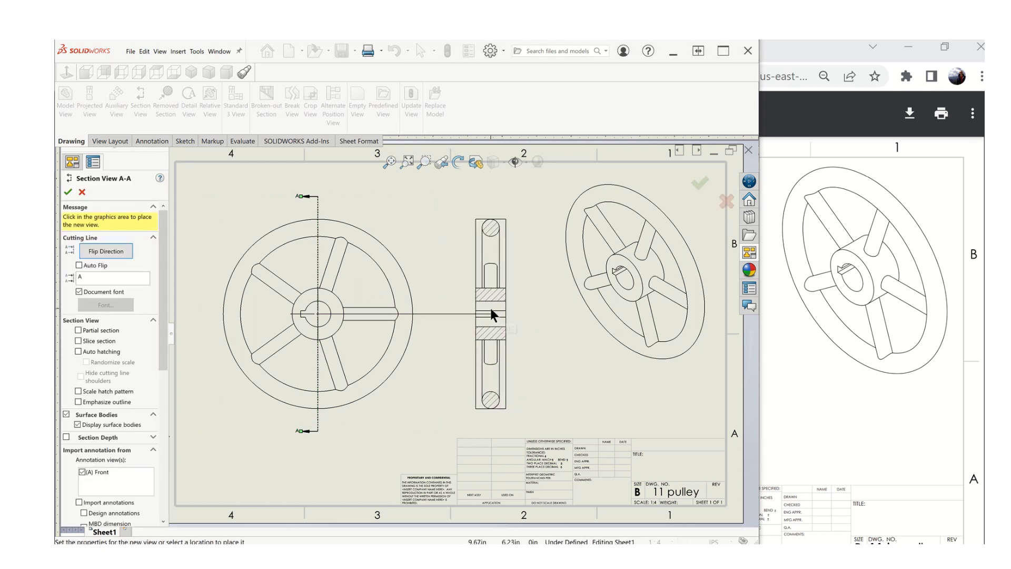
{"action": "left_click", "coordinate": [490, 308]}
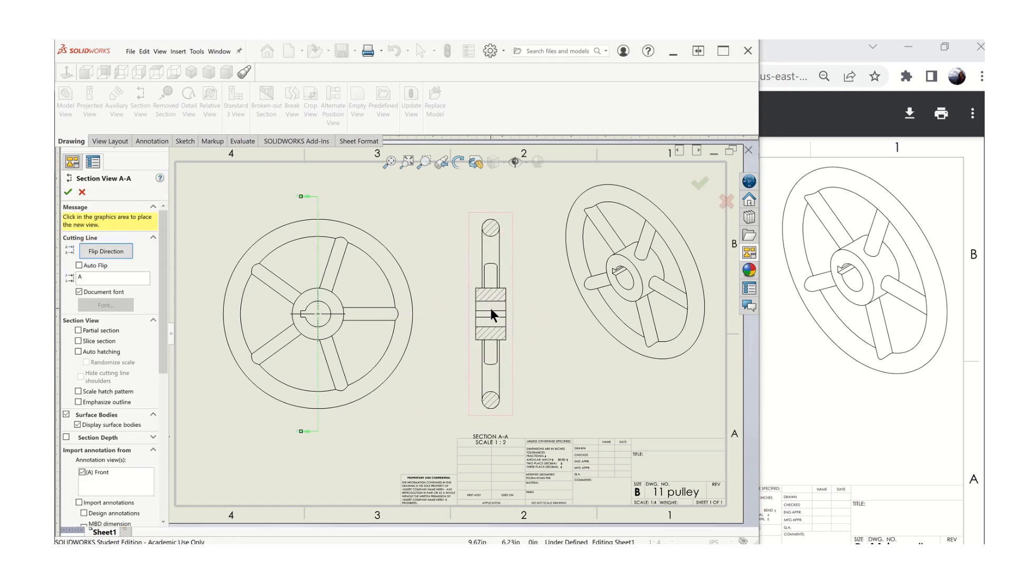
Step: Finish section view A-A and move the front view slightly up on the sheet
{"action": "left_click", "coordinate": [68, 194]}
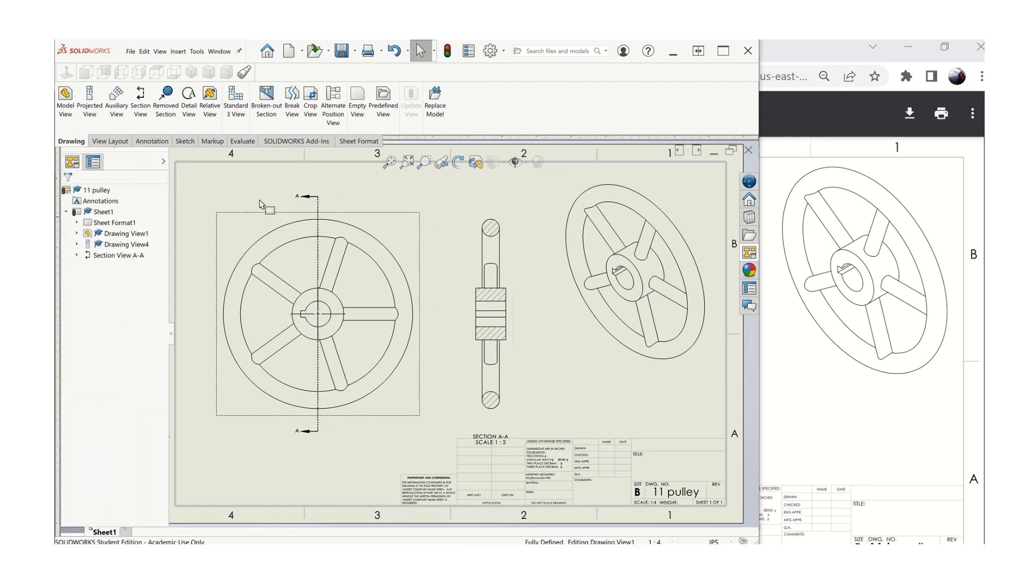
{"action": "left_click", "coordinate": [262, 215]}
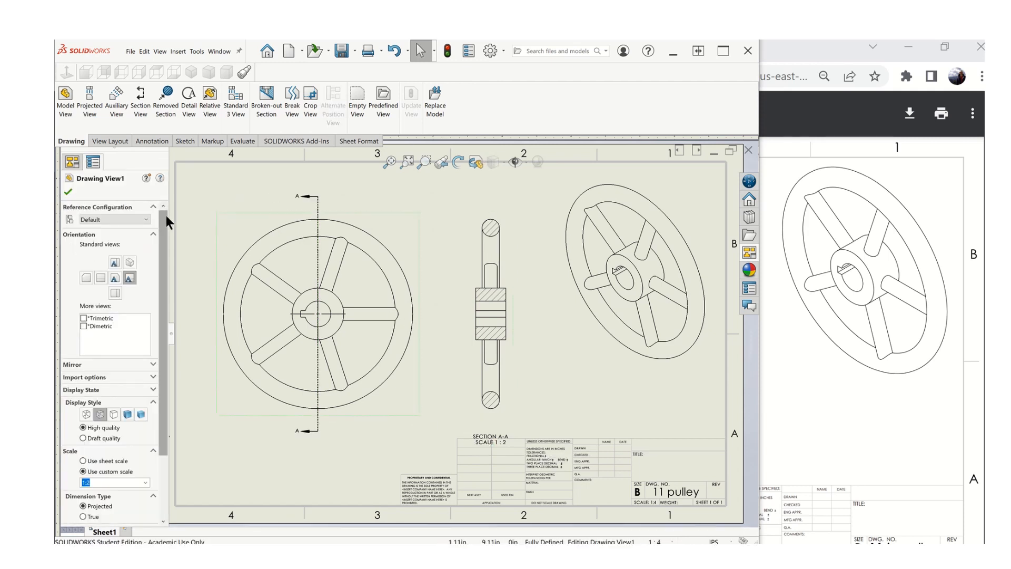
{"action": "key", "text": "Escape"}
{"action": "left_click_drag", "start_coordinate": [253, 216], "coordinate": [255, 207]}
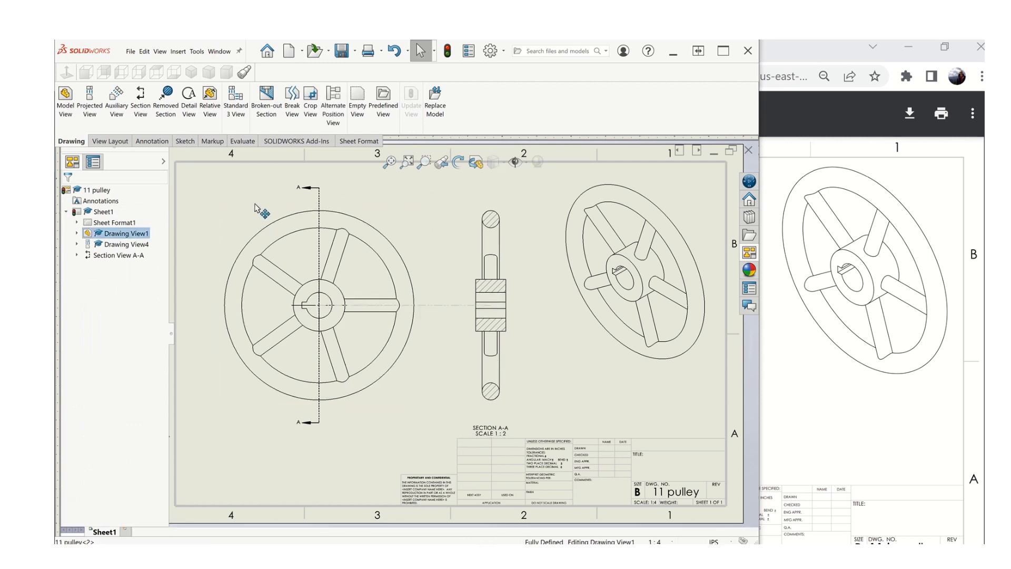
{"action": "left_click", "coordinate": [365, 469]}
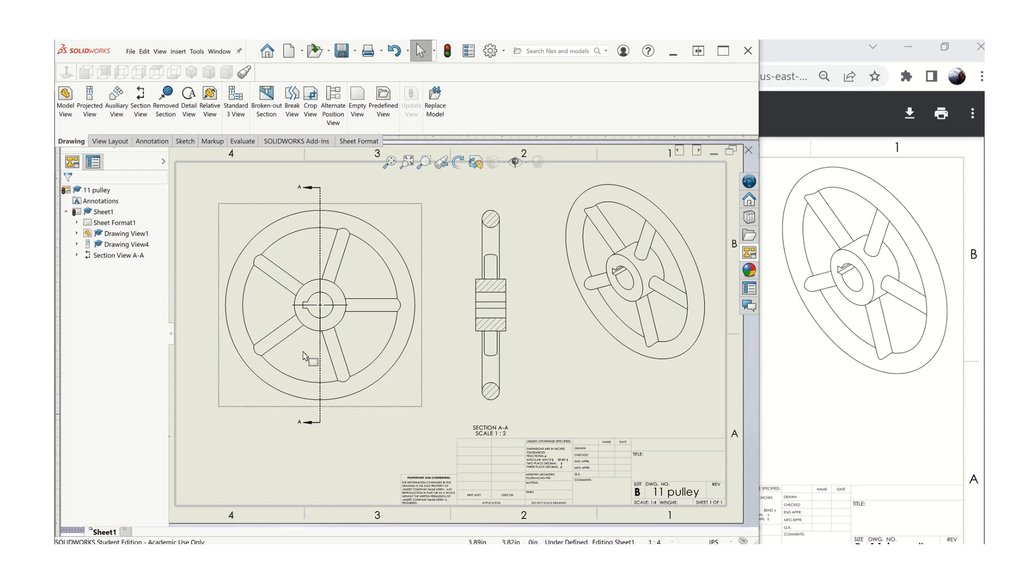
Step: Examine the front view's hub and keyway, and compare the sheet with the reference PDF in the browser
{"action": "scroll", "coordinate": [316, 337], "scroll_direction": "down", "scroll_amount": 4}
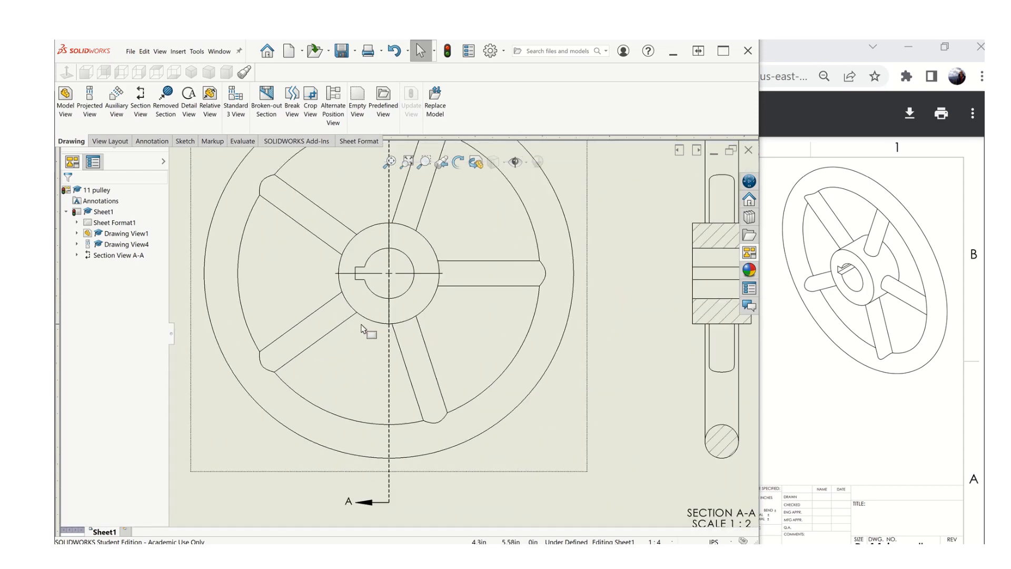
{"action": "scroll", "coordinate": [364, 332], "scroll_direction": "up", "scroll_amount": 3}
{"action": "scroll", "coordinate": [472, 346], "scroll_direction": "up", "scroll_amount": 5}
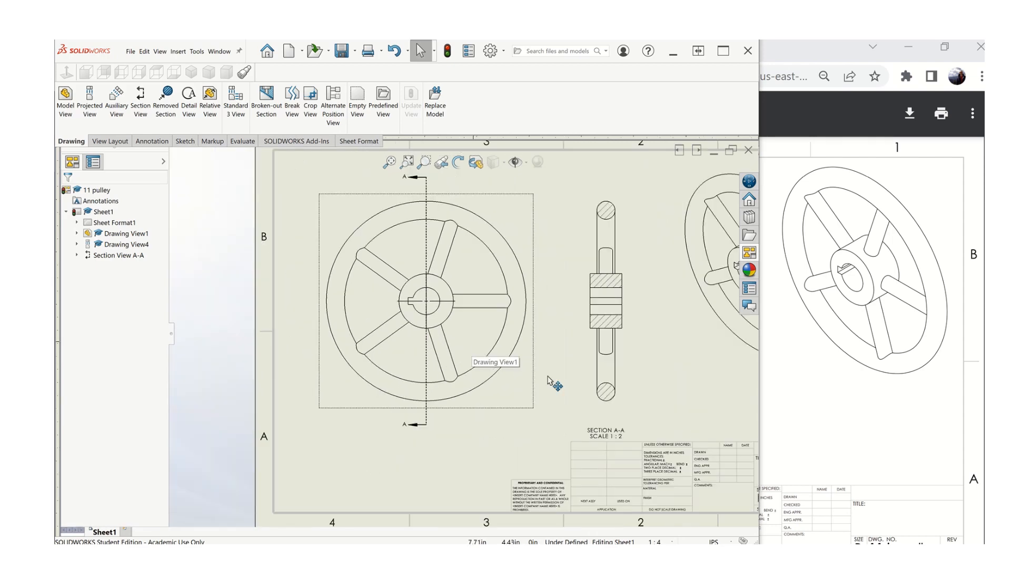
{"action": "left_click", "coordinate": [855, 391]}
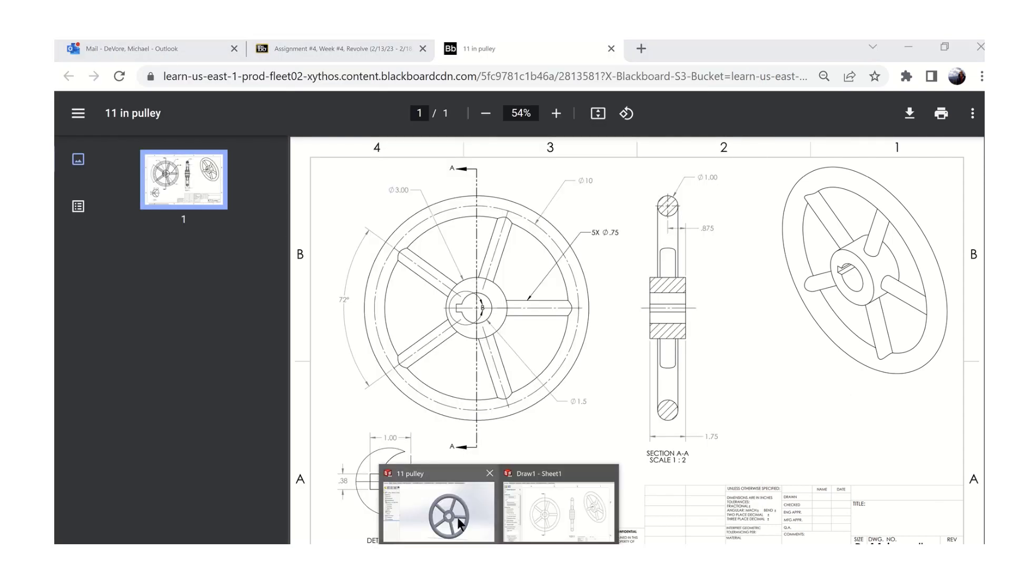
Step: Switch back to the 11 pulley drawing in SOLIDWORKS and maximize its window
{"action": "left_click", "coordinate": [459, 522]}
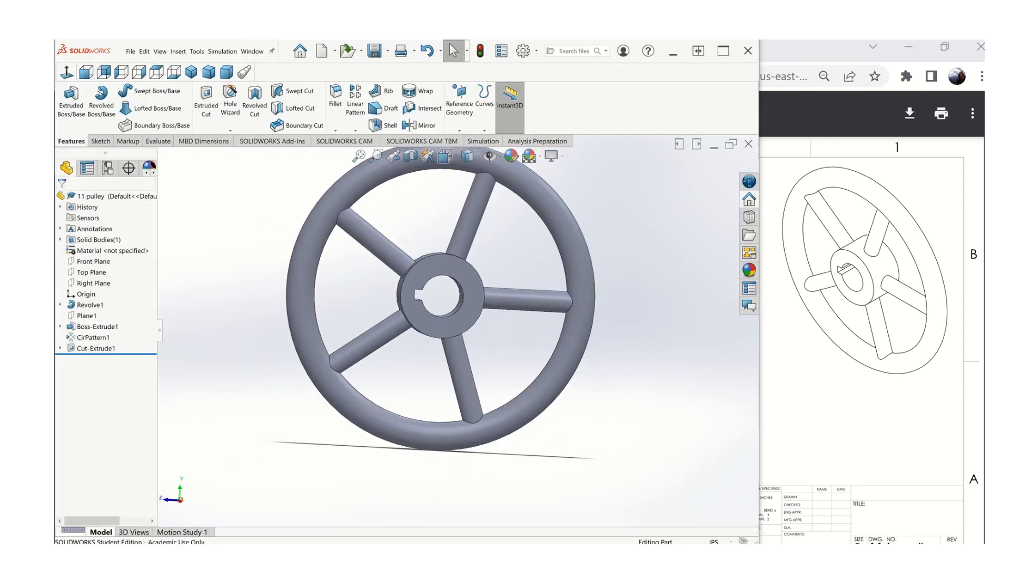
{"action": "left_click", "coordinate": [539, 500]}
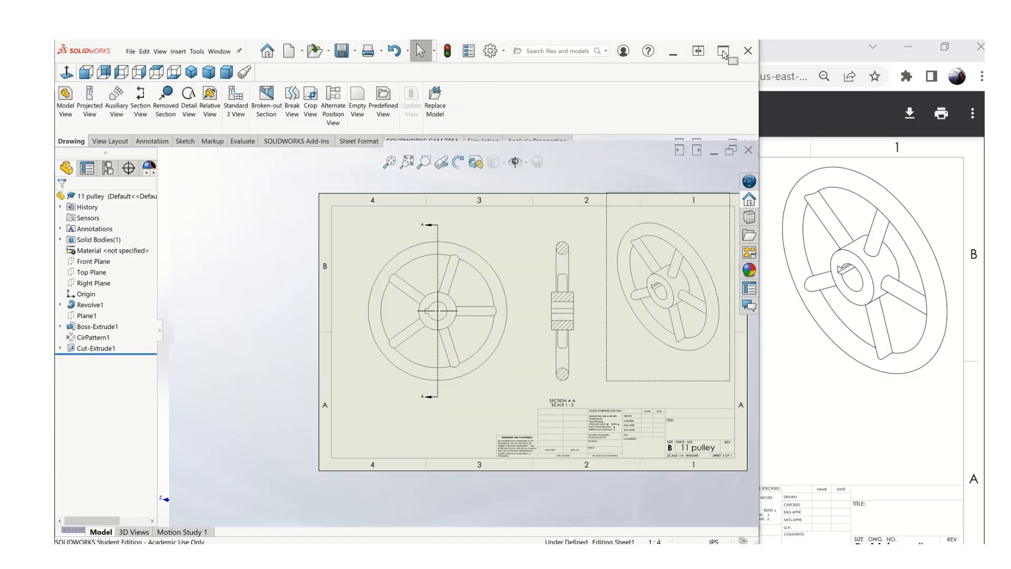
{"action": "left_click", "coordinate": [724, 52]}
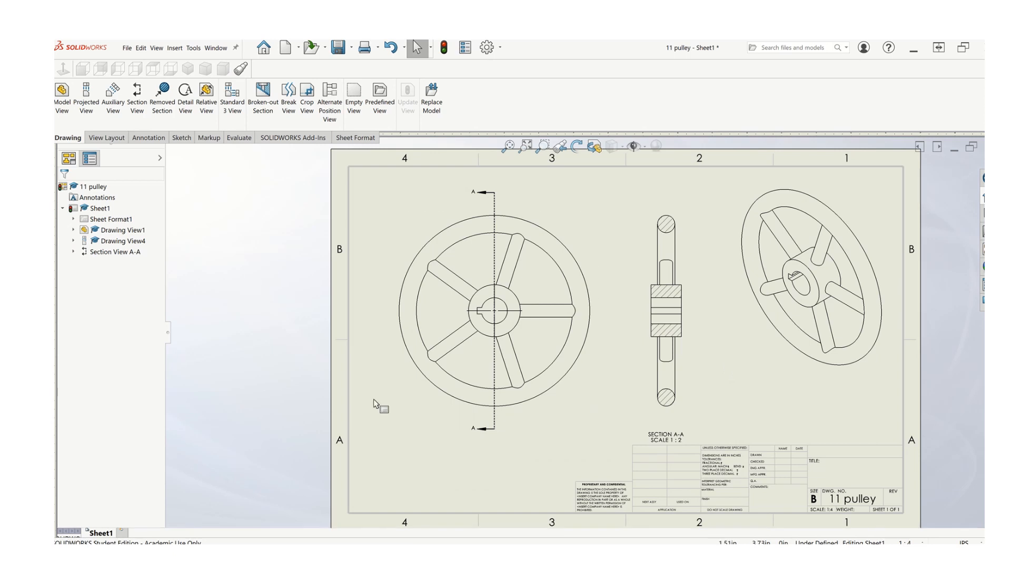
{"action": "middle_click_drag", "start_coordinate": [334, 383], "coordinate": [270, 354]}
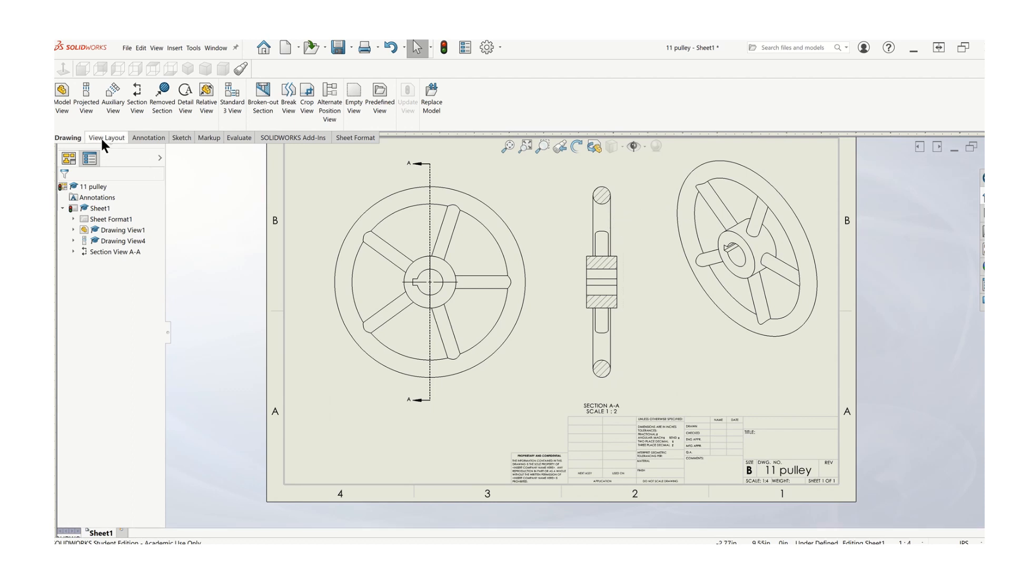
Step: Create detail view B from a circle of about 0.56 in radius around the front view's keyway and place it below the front view
{"action": "left_click", "coordinate": [148, 137]}
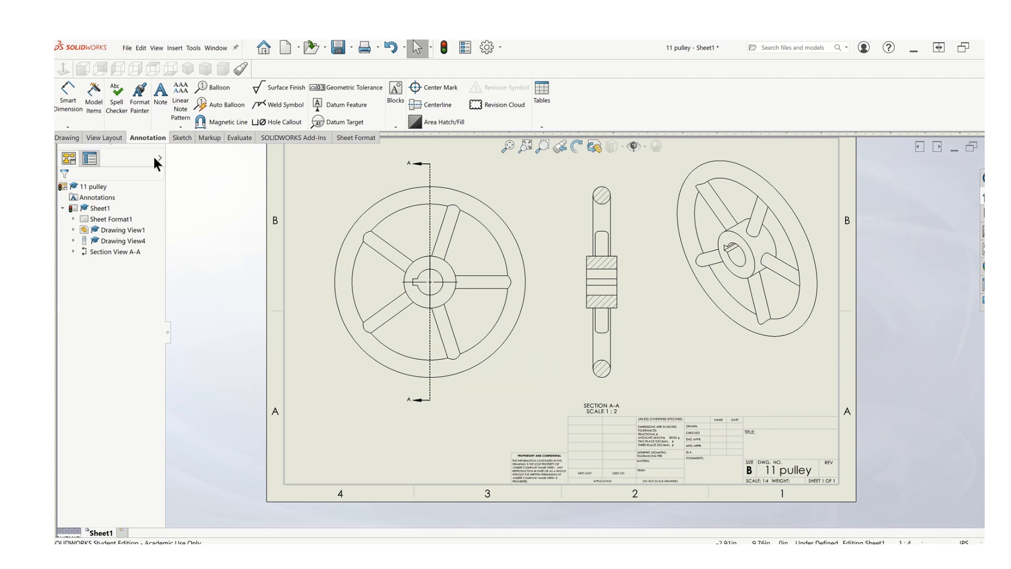
{"action": "left_click", "coordinate": [79, 138]}
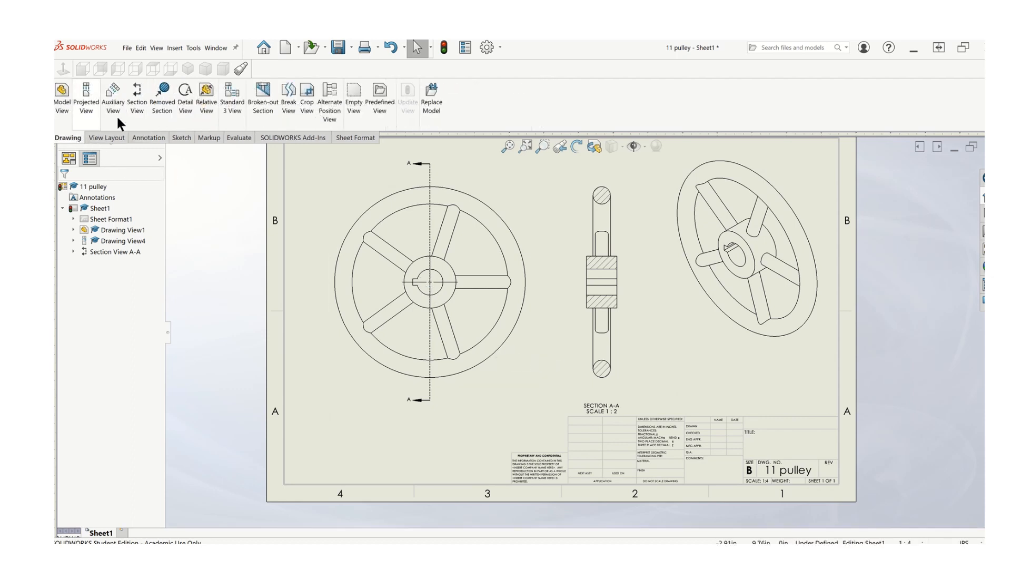
{"action": "left_click", "coordinate": [186, 93]}
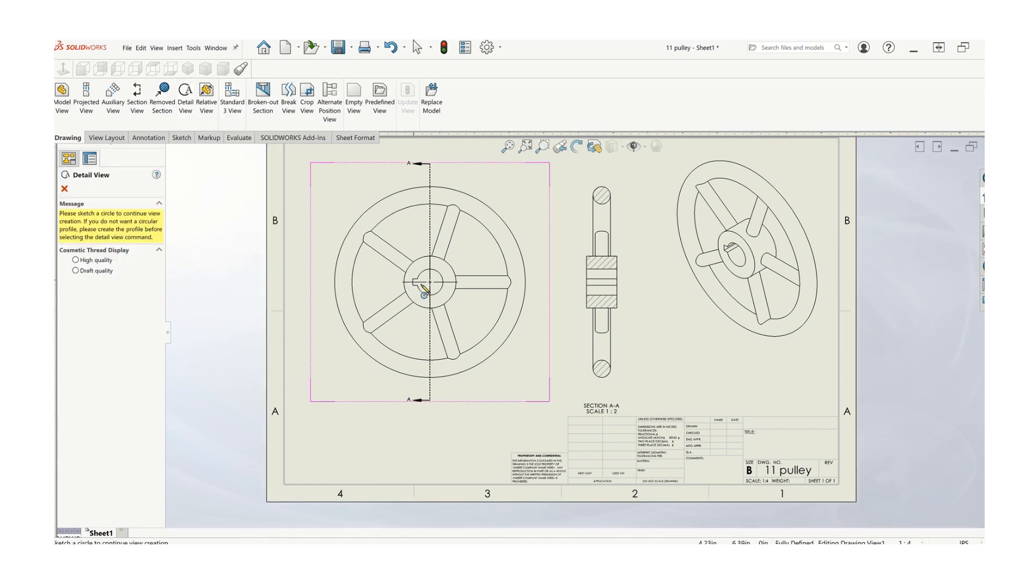
{"action": "scroll", "coordinate": [342, 285], "scroll_direction": "down", "scroll_amount": 5}
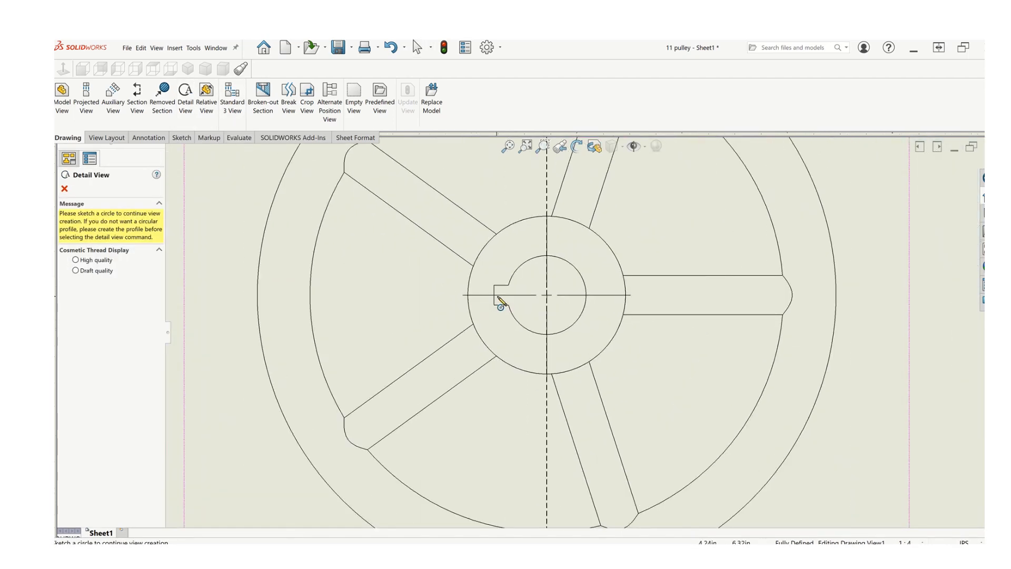
{"action": "left_click", "coordinate": [501, 295]}
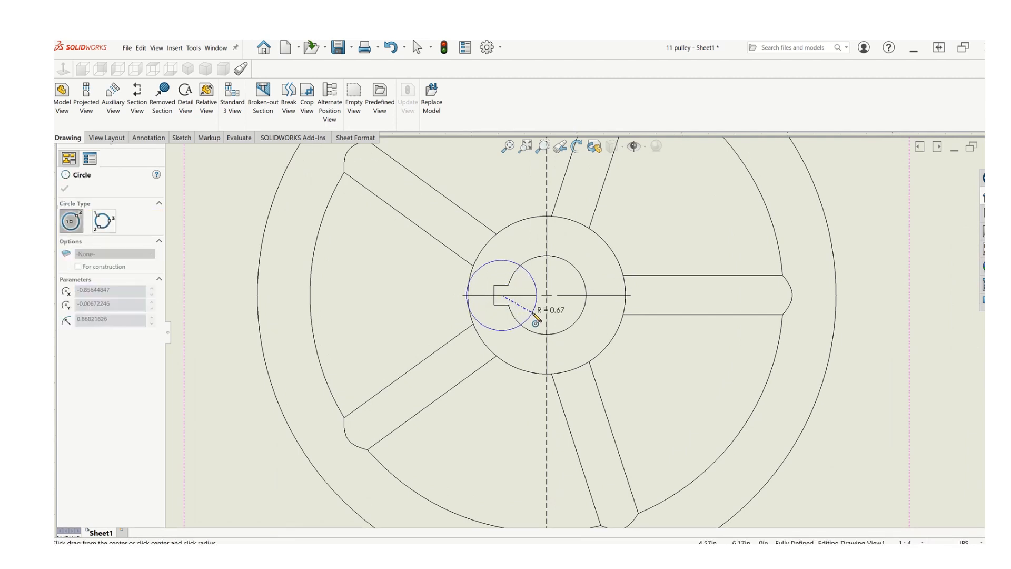
{"action": "left_click", "coordinate": [531, 315]}
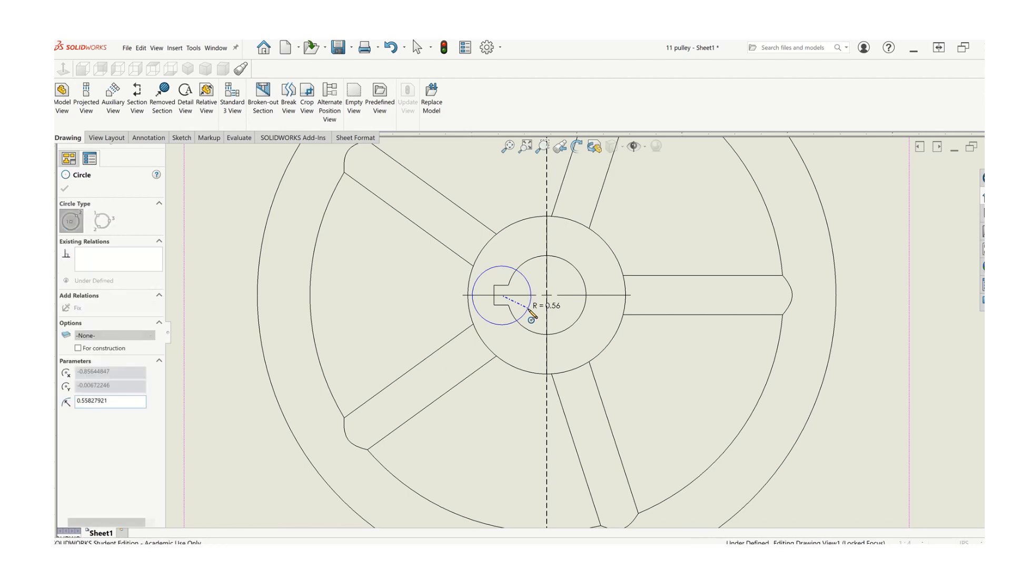
{"action": "scroll", "coordinate": [392, 416], "scroll_direction": "up", "scroll_amount": 3}
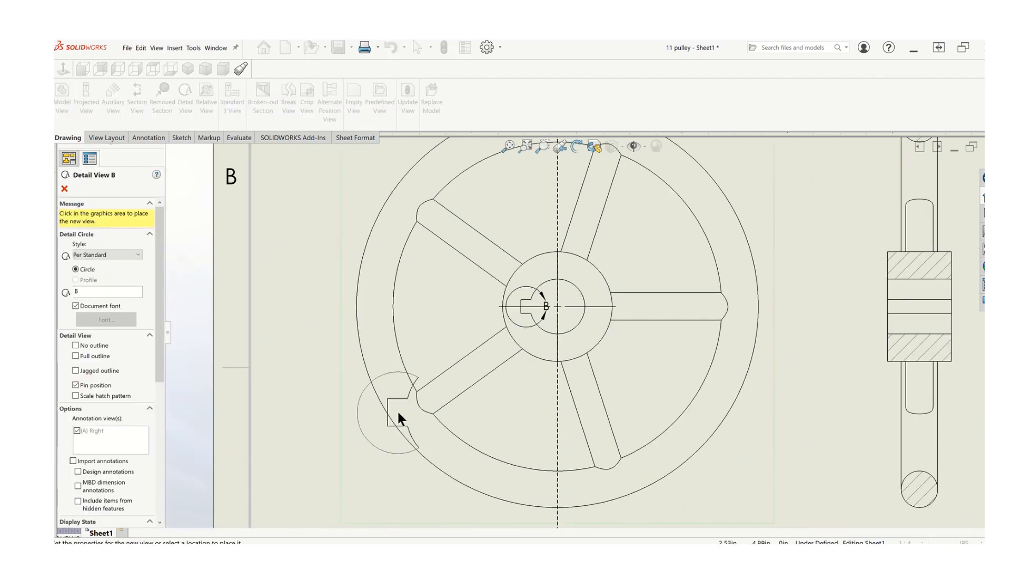
{"action": "scroll", "coordinate": [369, 448], "scroll_direction": "up", "scroll_amount": 3}
{"action": "scroll", "coordinate": [477, 461], "scroll_direction": "up", "scroll_amount": 3}
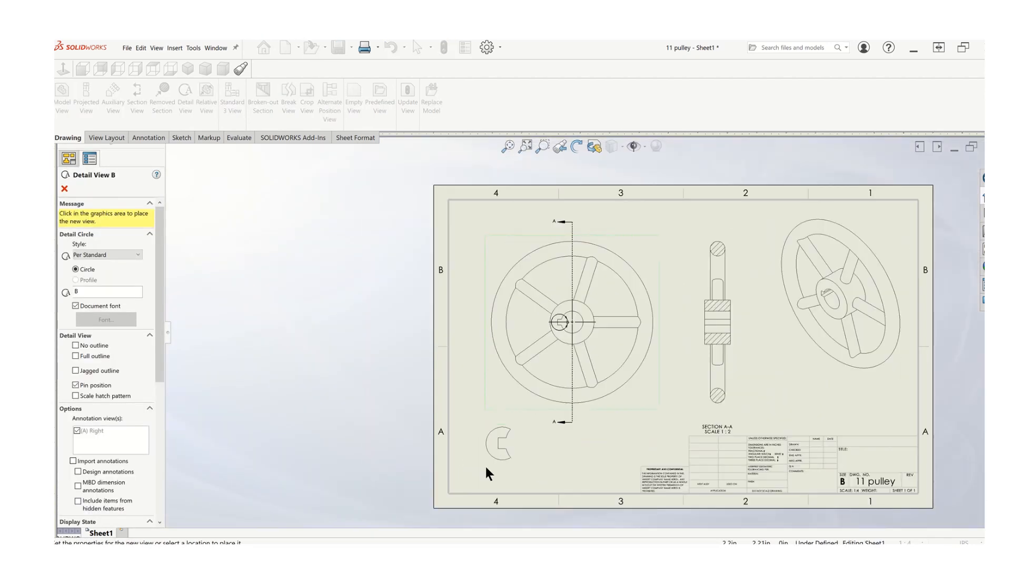
{"action": "left_click", "coordinate": [519, 452]}
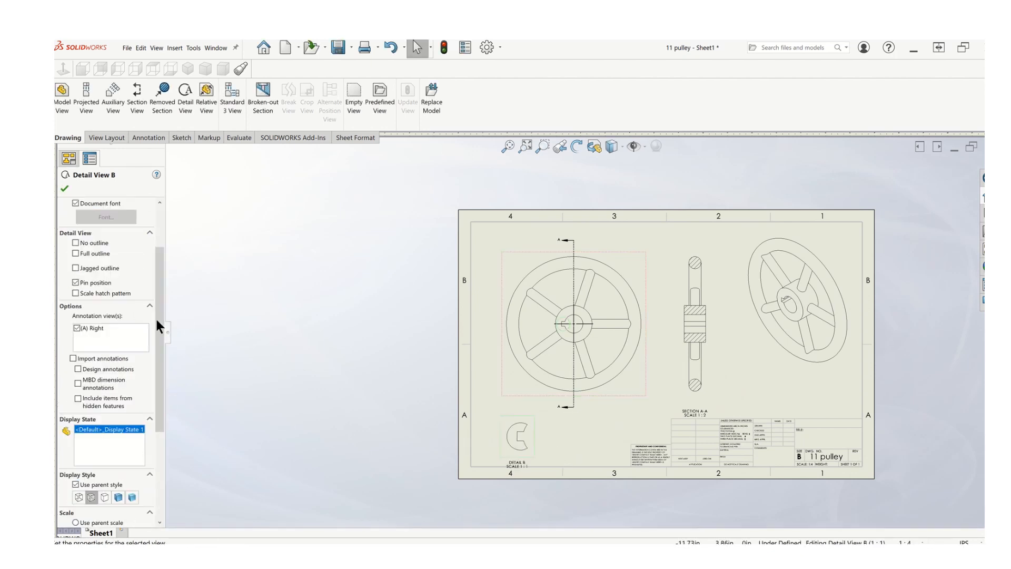
Step: Try a custom scale of 2:1 on detail view B and return it to 1:1
{"action": "scroll", "coordinate": [574, 422], "scroll_direction": "down", "scroll_amount": 3}
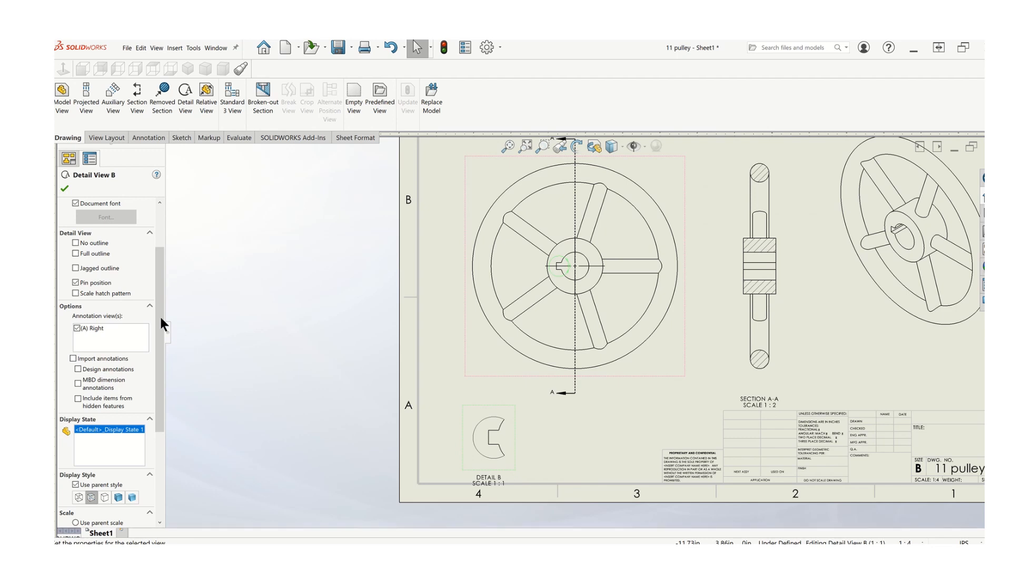
{"action": "scroll", "coordinate": [161, 264], "scroll_direction": "down", "scroll_amount": 5}
{"action": "scroll", "coordinate": [156, 390], "scroll_direction": "down", "scroll_amount": 2}
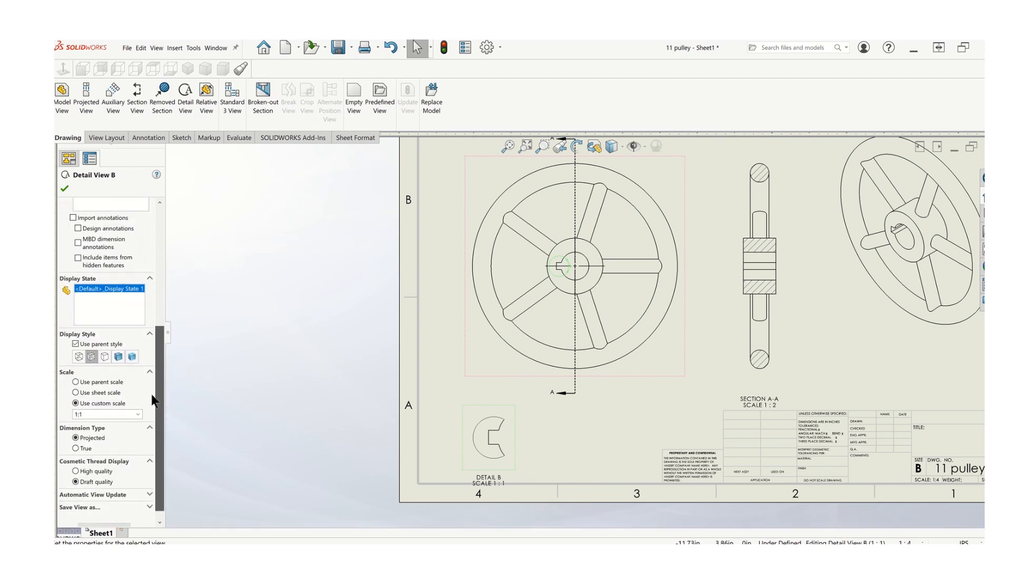
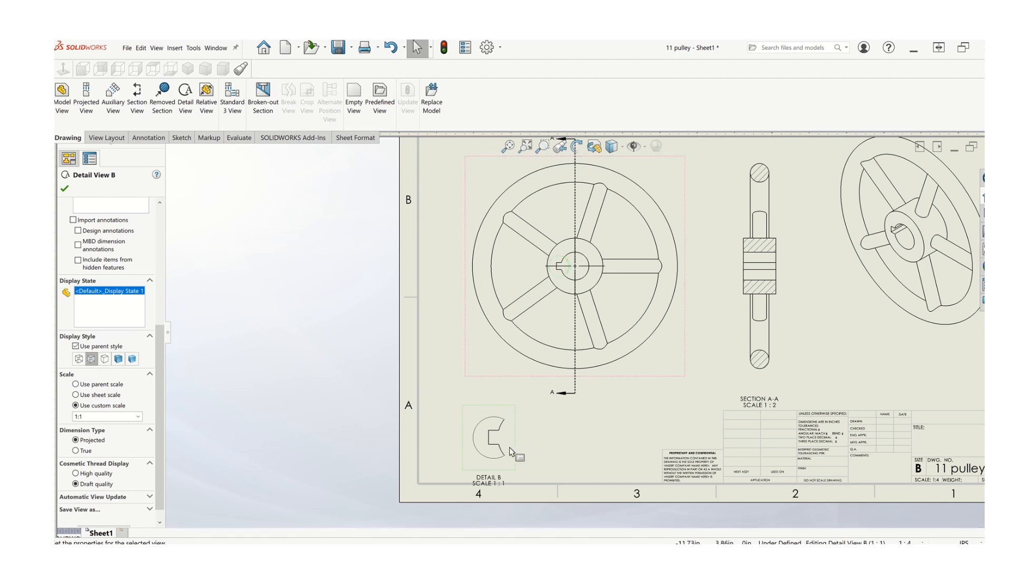
{"action": "left_click", "coordinate": [138, 416]}
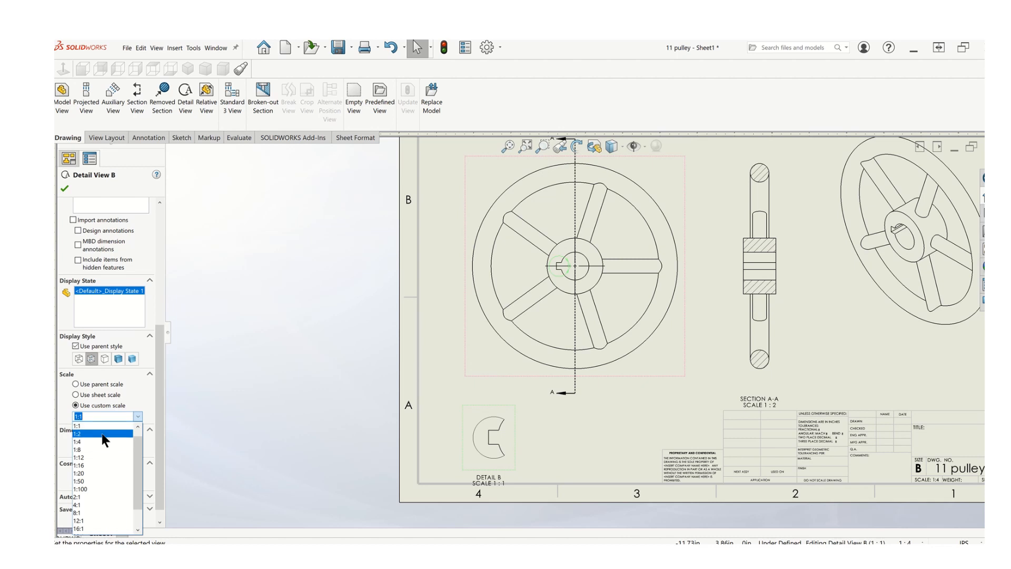
{"action": "scroll", "coordinate": [137, 440], "scroll_direction": "up", "scroll_amount": 1}
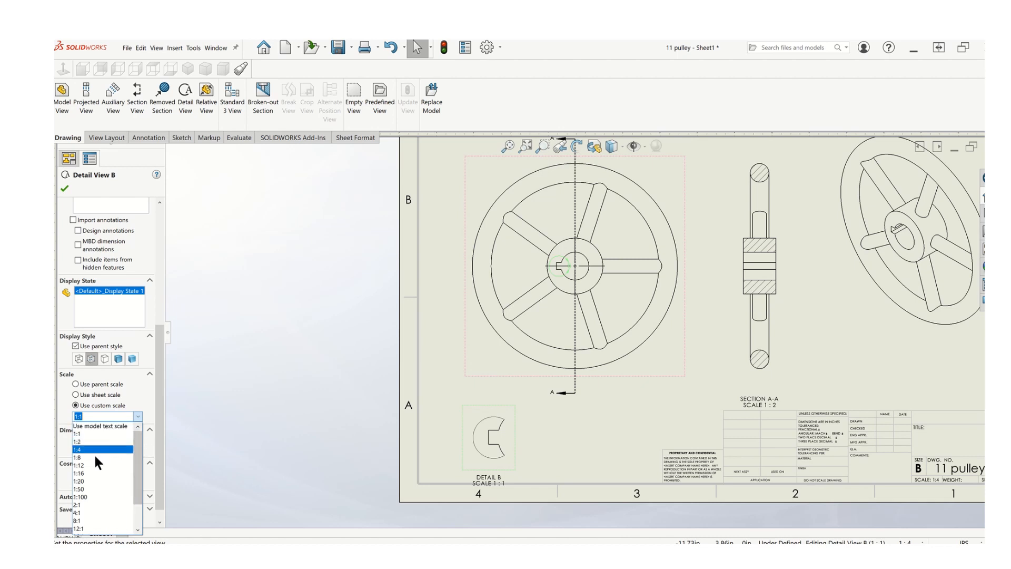
{"action": "left_click", "coordinate": [88, 505]}
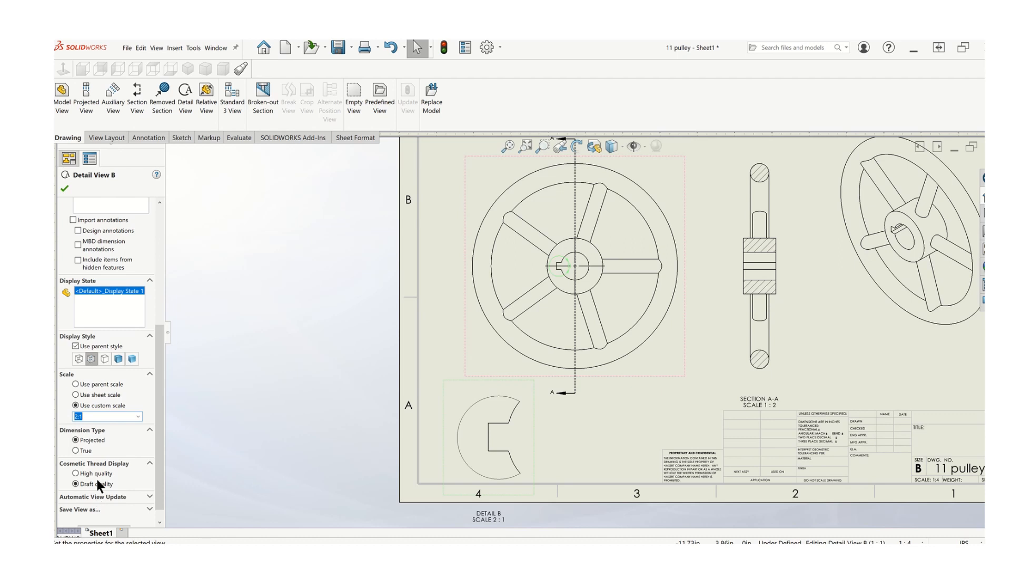
{"action": "left_click", "coordinate": [138, 416]}
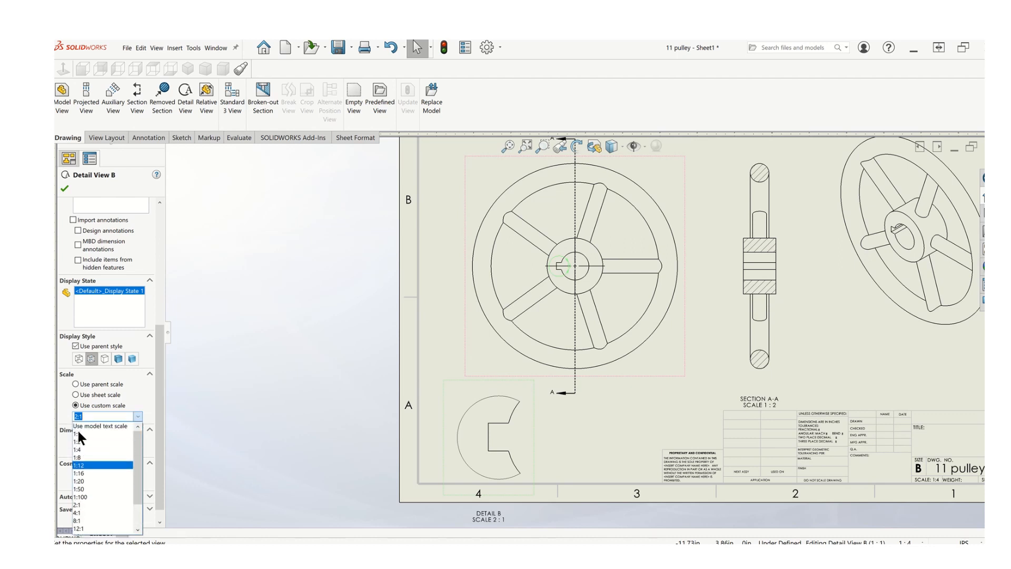
{"action": "left_click", "coordinate": [78, 433]}
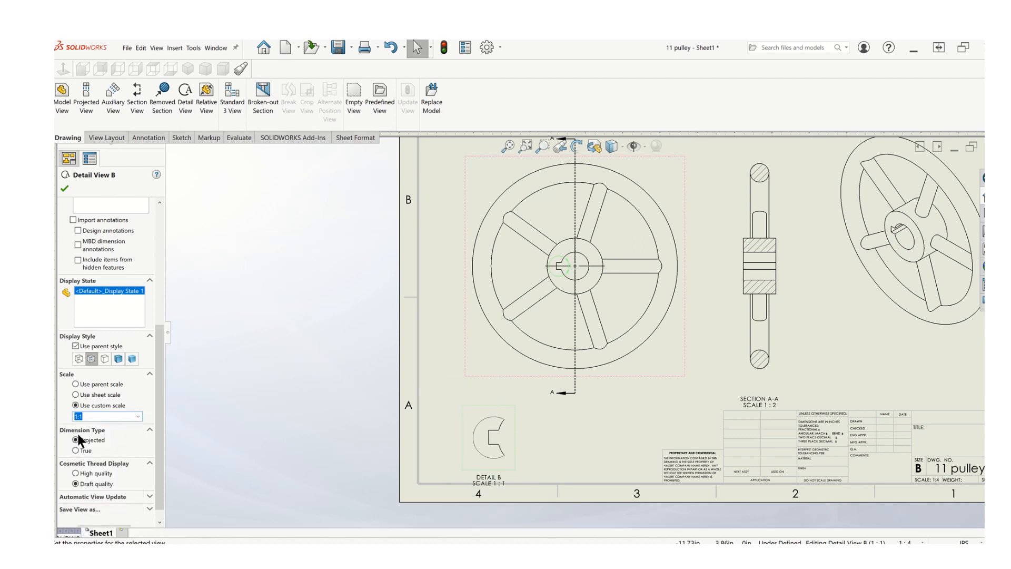
{"action": "left_click", "coordinate": [64, 187]}
Step: Move the front view slightly up and shift detail view B up so its label clears the sheet border
{"action": "key", "text": "f"}
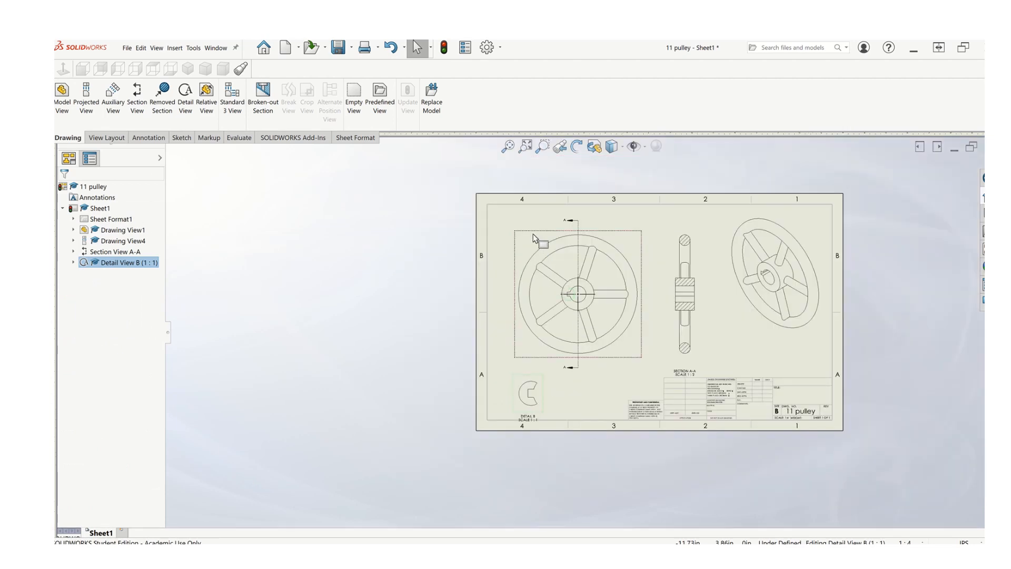
{"action": "left_click_drag", "start_coordinate": [534, 232], "coordinate": [538, 224]}
{"action": "scroll", "coordinate": [553, 397], "scroll_direction": "down", "scroll_amount": 4}
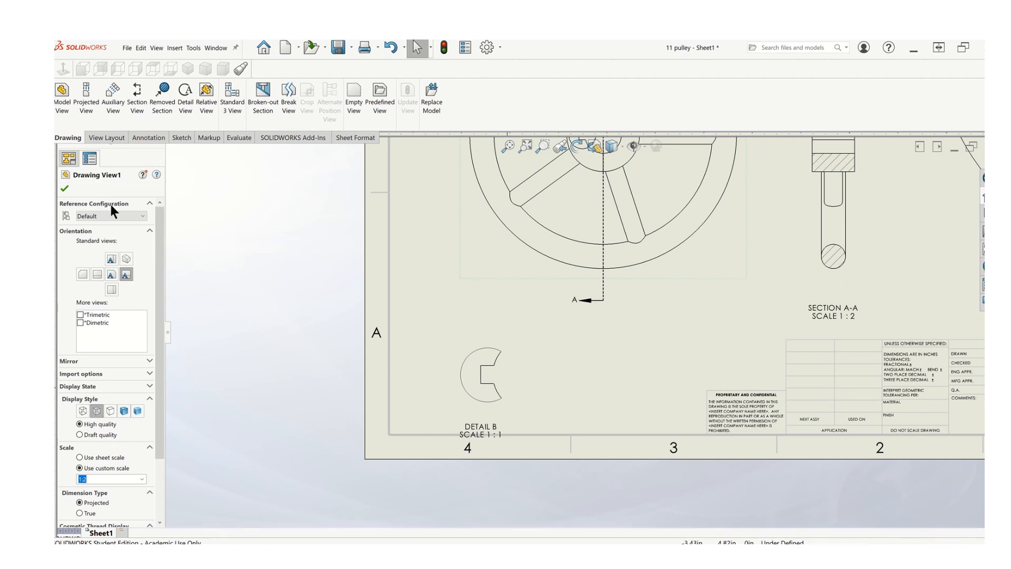
{"action": "left_click", "coordinate": [64, 189]}
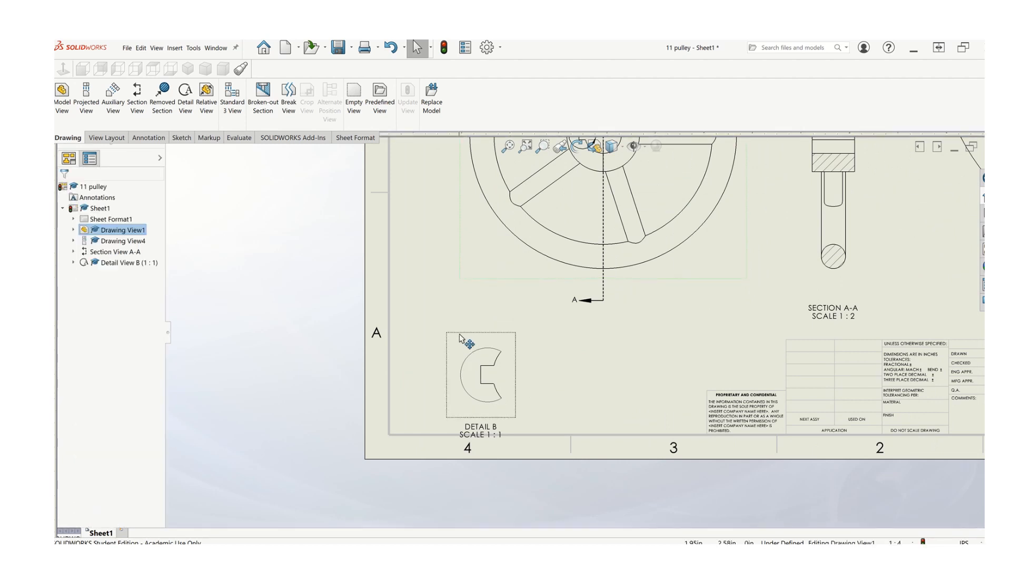
{"action": "left_click_drag", "start_coordinate": [465, 342], "coordinate": [462, 306]}
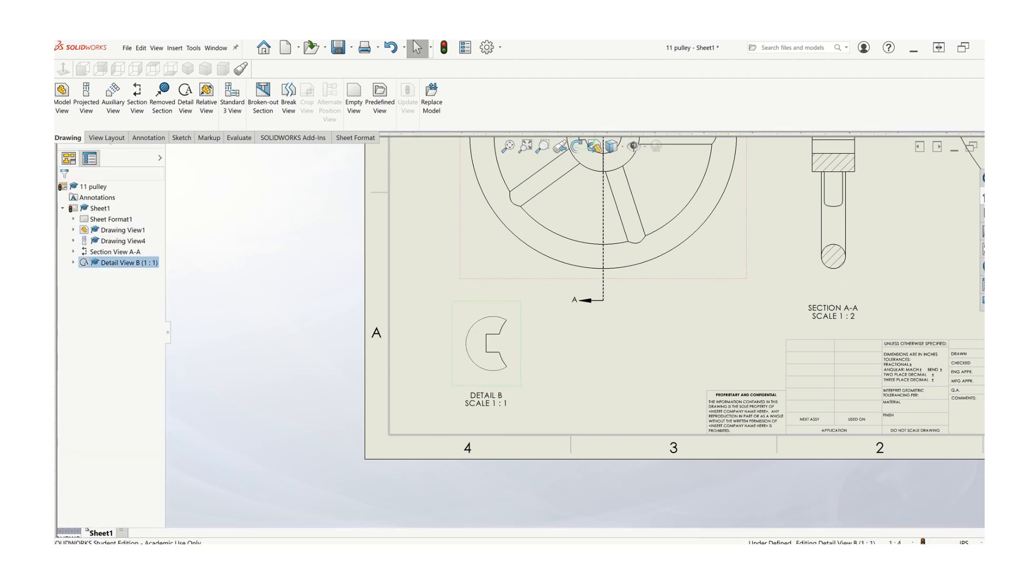
{"action": "scroll", "coordinate": [664, 280], "scroll_direction": "up", "scroll_amount": 1}
{"action": "left_click", "coordinate": [65, 190]}
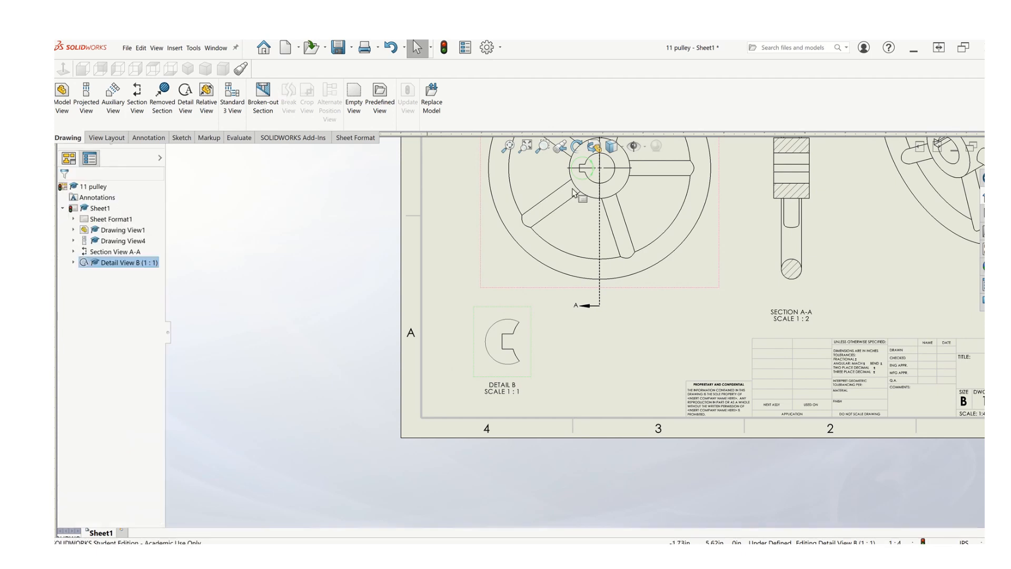
{"action": "scroll", "coordinate": [582, 333], "scroll_direction": "up", "scroll_amount": 1}
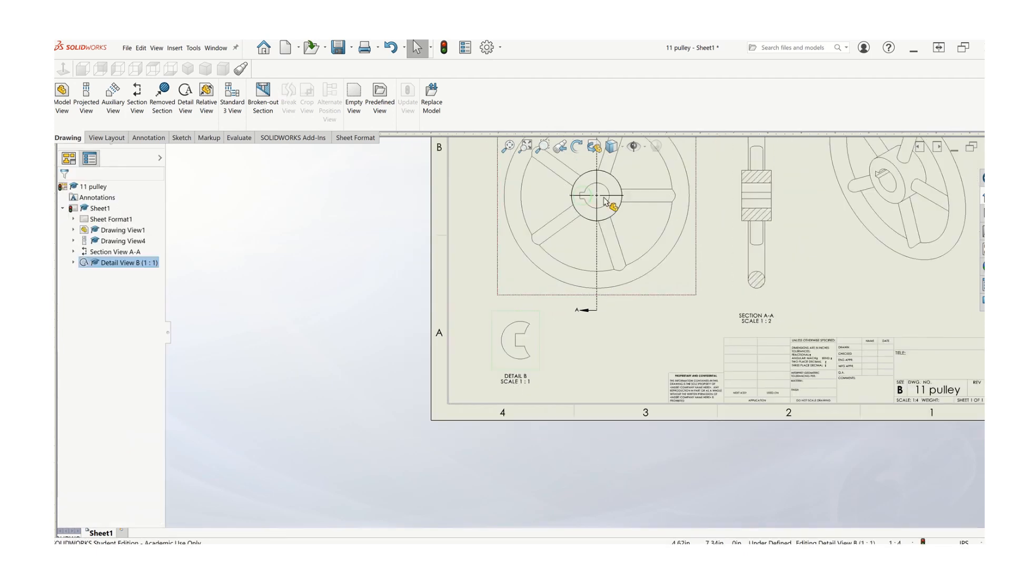
{"action": "scroll", "coordinate": [605, 200], "scroll_direction": "down", "scroll_amount": 3}
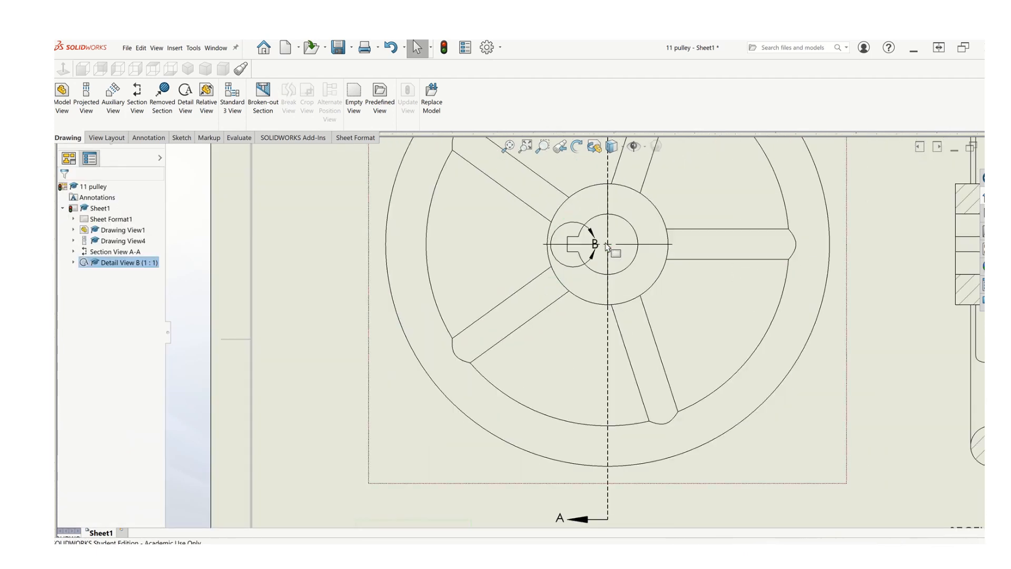
Step: Dimension the width of the keyway slot in detail view B, placing the dimension beside the slot
{"action": "scroll", "coordinate": [577, 363], "scroll_direction": "up", "scroll_amount": 4}
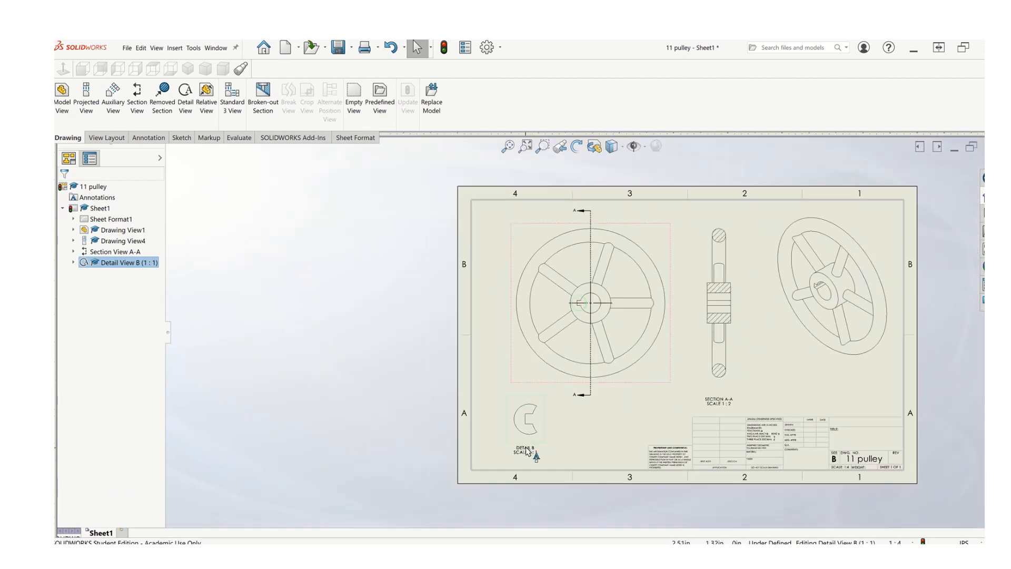
{"action": "scroll", "coordinate": [563, 429], "scroll_direction": "down", "scroll_amount": 2}
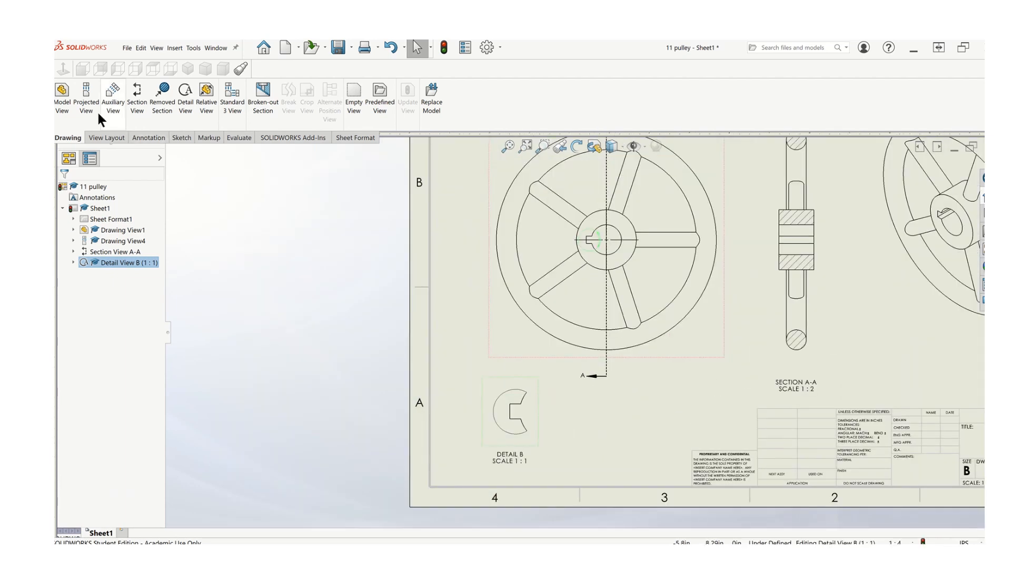
{"action": "left_click", "coordinate": [105, 137]}
{"action": "left_click", "coordinate": [138, 137]}
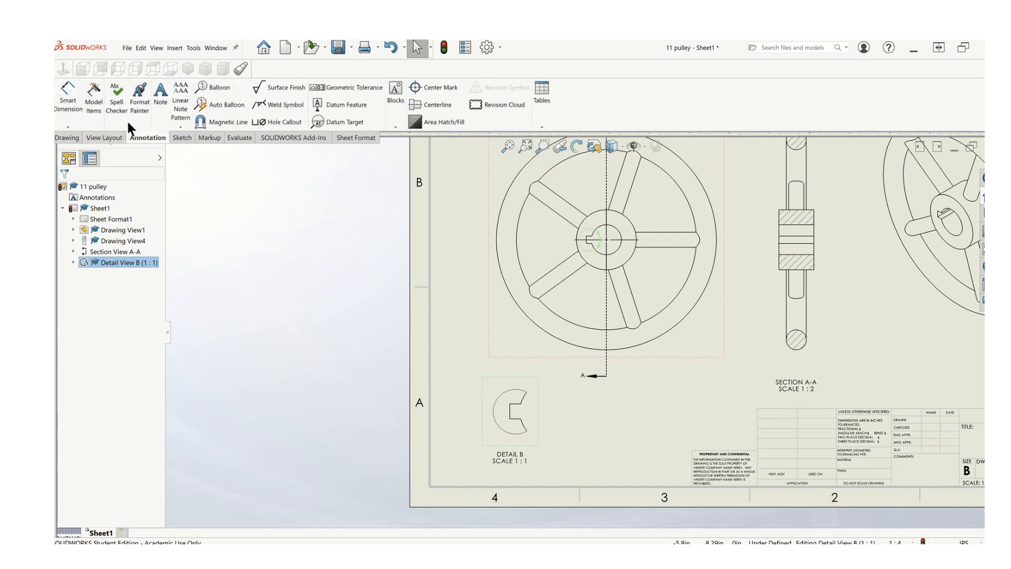
{"action": "left_click", "coordinate": [82, 102]}
{"action": "scroll", "coordinate": [508, 410], "scroll_direction": "down", "scroll_amount": 4}
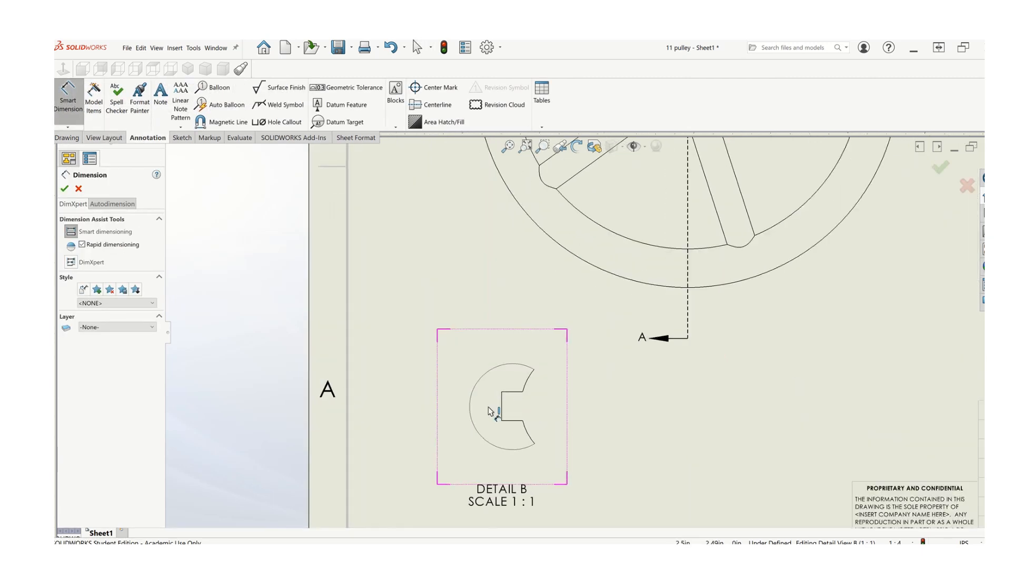
{"action": "left_click", "coordinate": [502, 406]}
{"action": "left_click", "coordinate": [448, 410]}
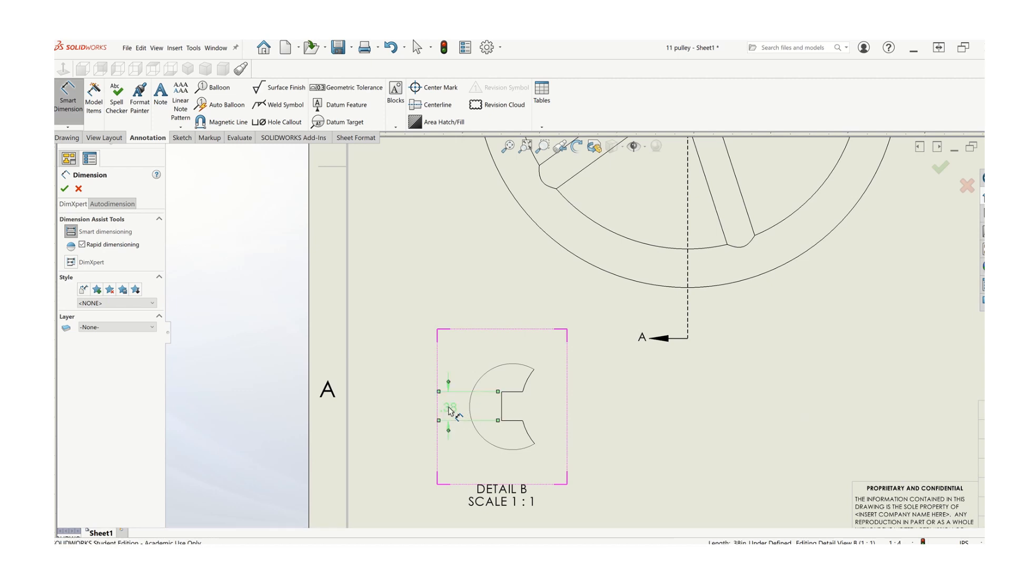
{"action": "left_click", "coordinate": [65, 188]}
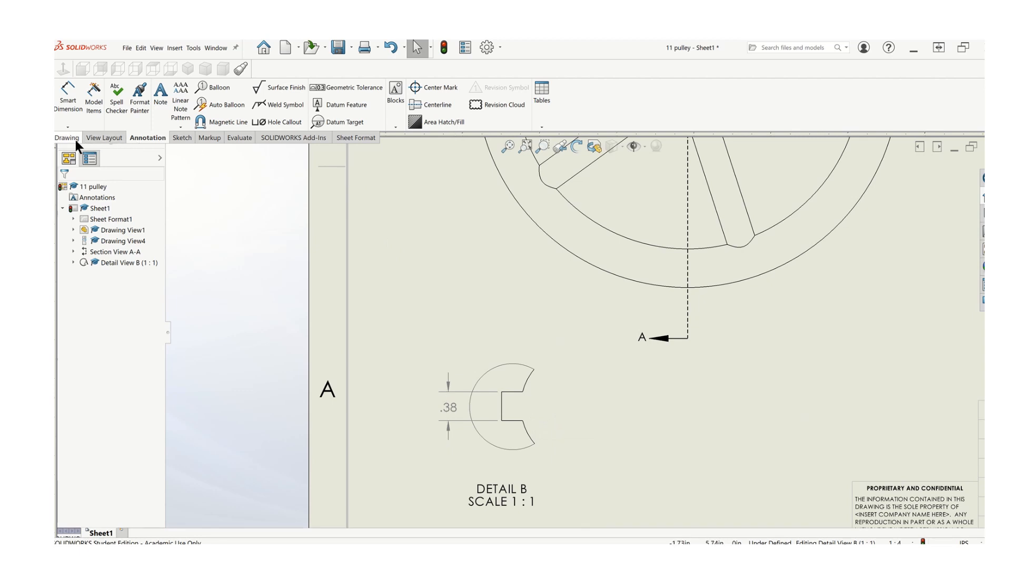
Step: Add a center mark to the partial bore arc in detail view B
{"action": "left_click", "coordinate": [428, 93]}
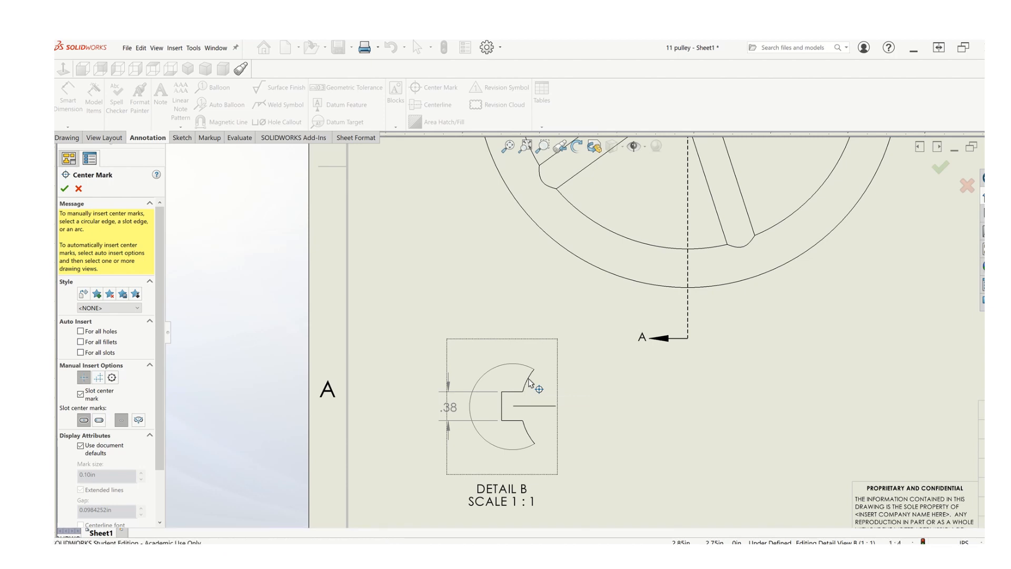
{"action": "left_click", "coordinate": [529, 384]}
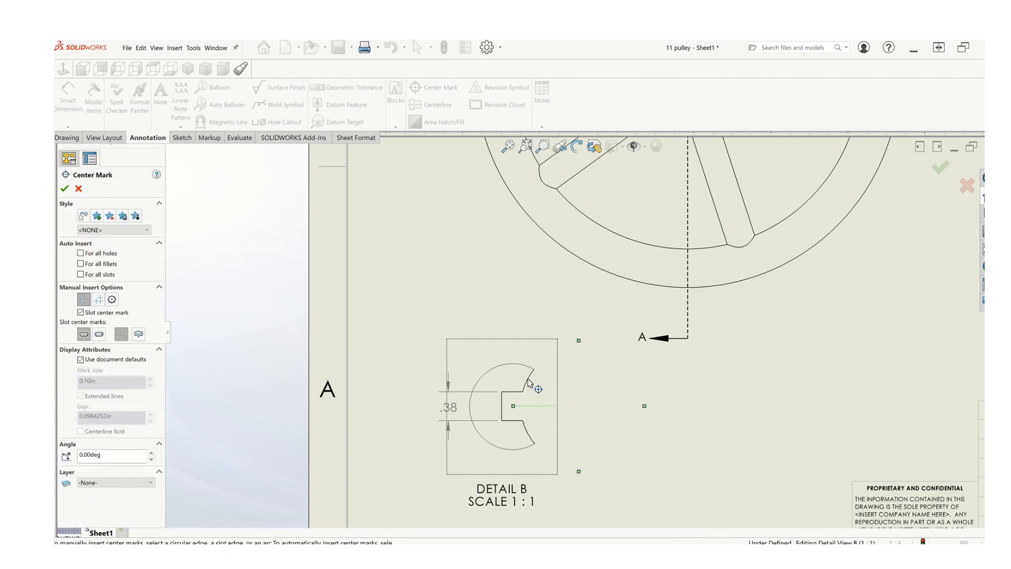
{"action": "left_click", "coordinate": [63, 189]}
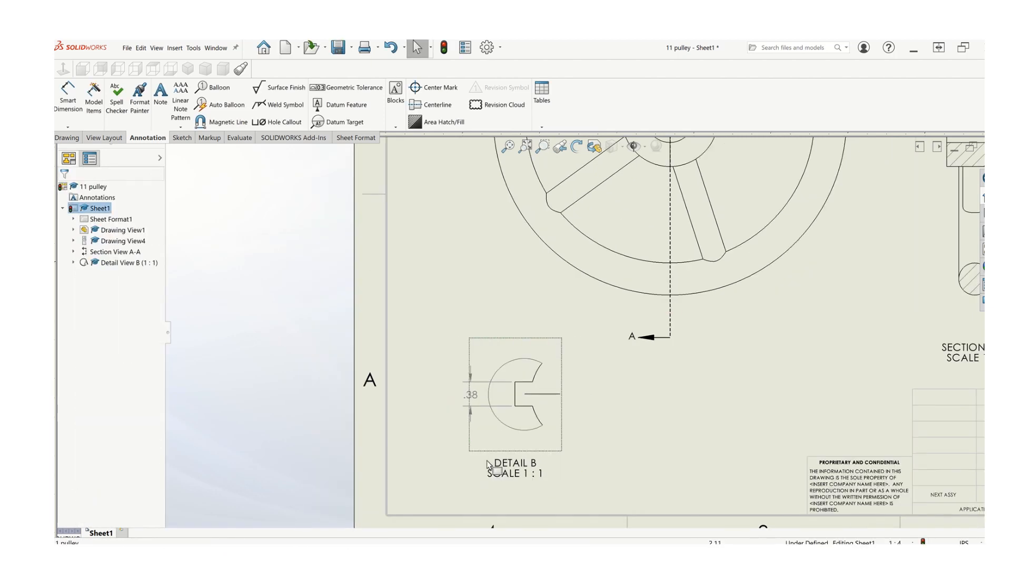
Step: Delete detail view B together with its keyway dimension and center mark
{"action": "left_click", "coordinate": [488, 452]}
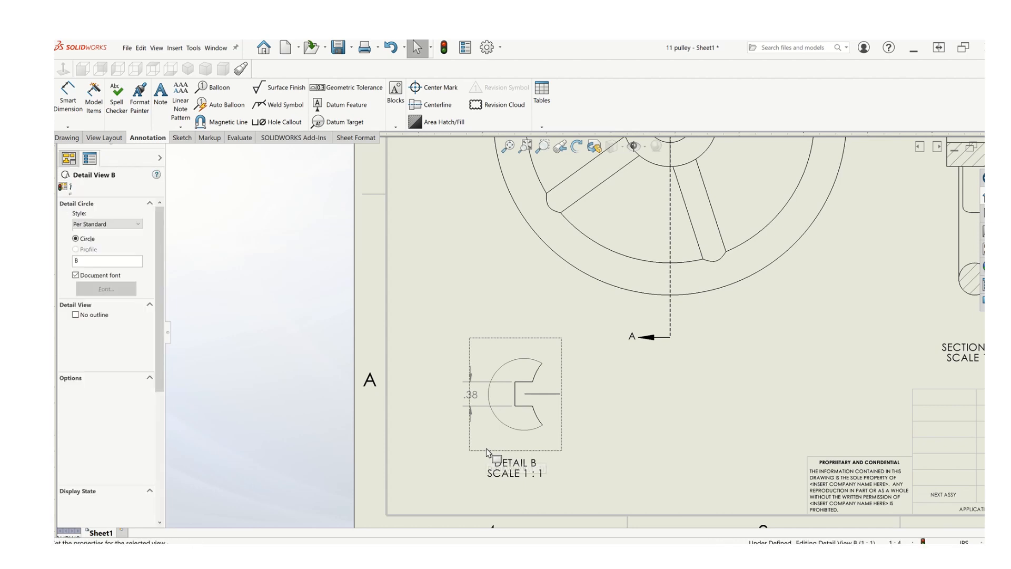
{"action": "key", "text": "Delete"}
{"action": "left_click", "coordinate": [394, 167]}
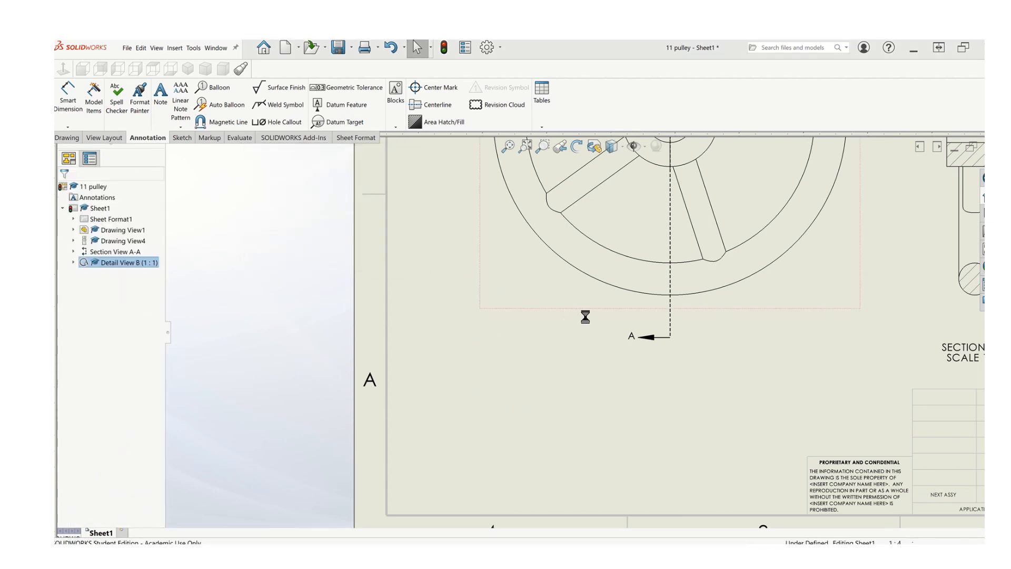
Step: Create a new detail view from a circle of about 0.91 in radius around the front view's keyway and bore, placed below the front view
{"action": "scroll", "coordinate": [703, 250], "scroll_direction": "up", "scroll_amount": 3}
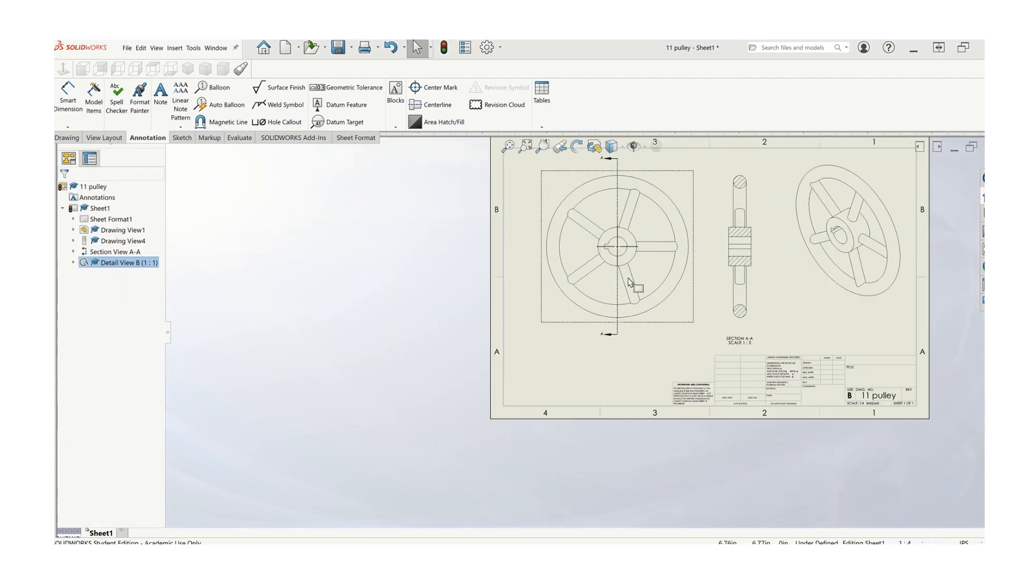
{"action": "scroll", "coordinate": [637, 276], "scroll_direction": "down", "scroll_amount": 3}
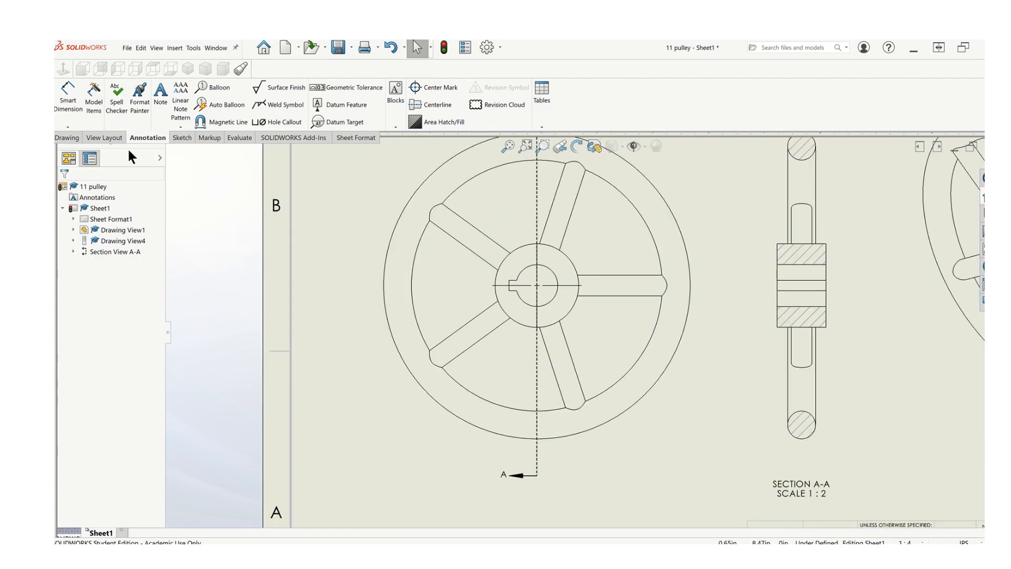
{"action": "left_click", "coordinate": [73, 139]}
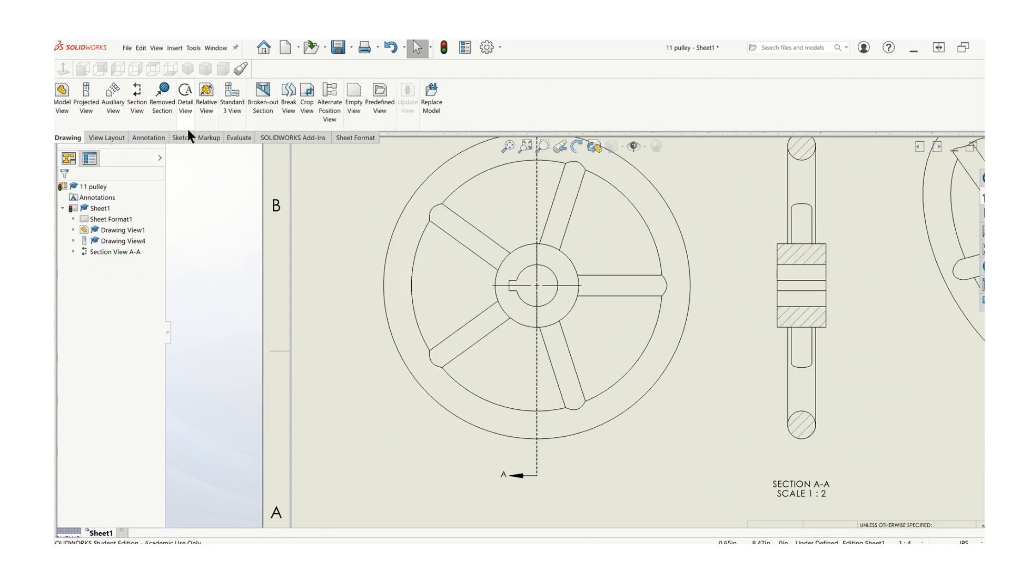
{"action": "left_click", "coordinate": [185, 90]}
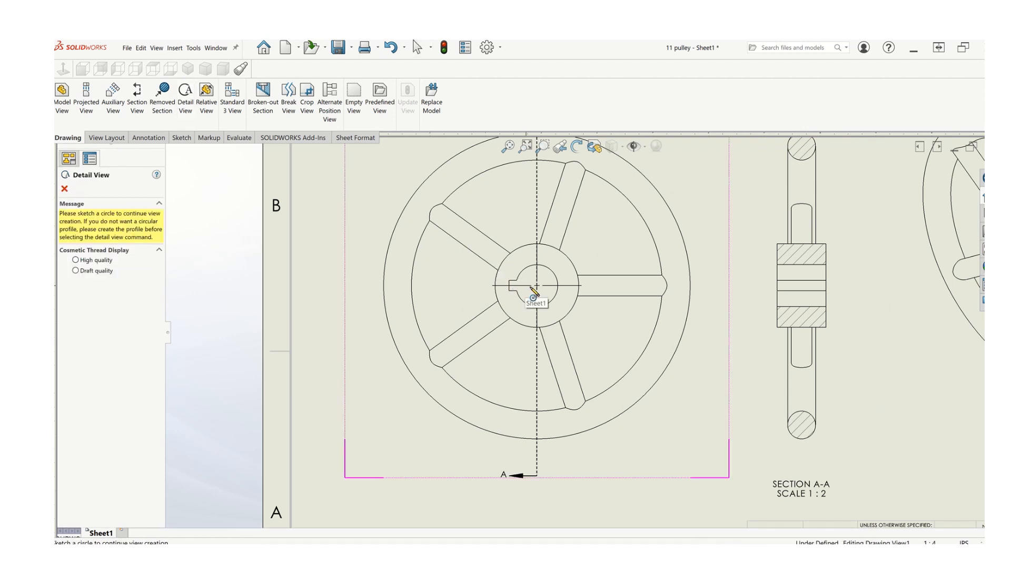
{"action": "left_click", "coordinate": [526, 286]}
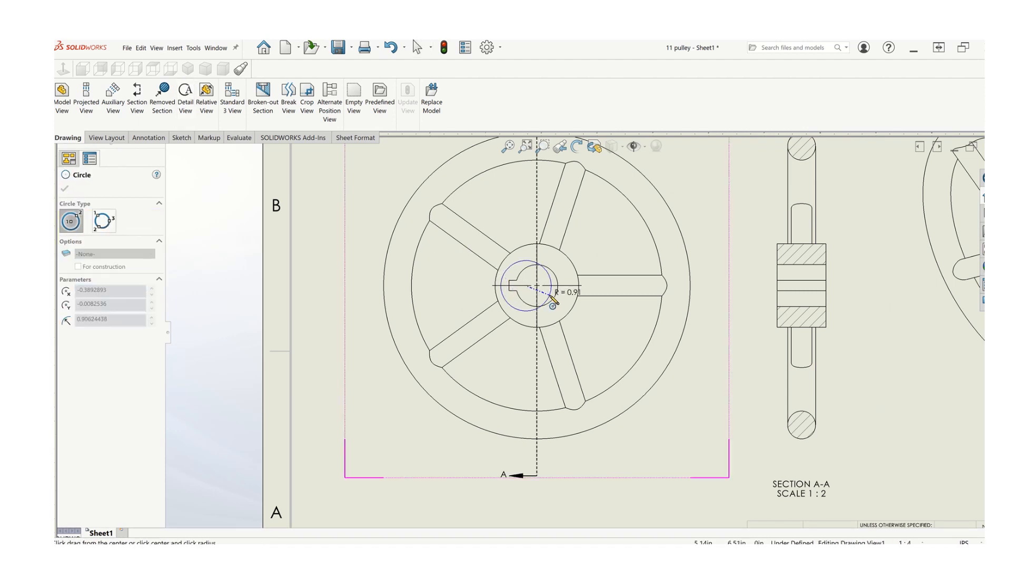
{"action": "left_click", "coordinate": [550, 297]}
{"action": "key", "text": "f"}
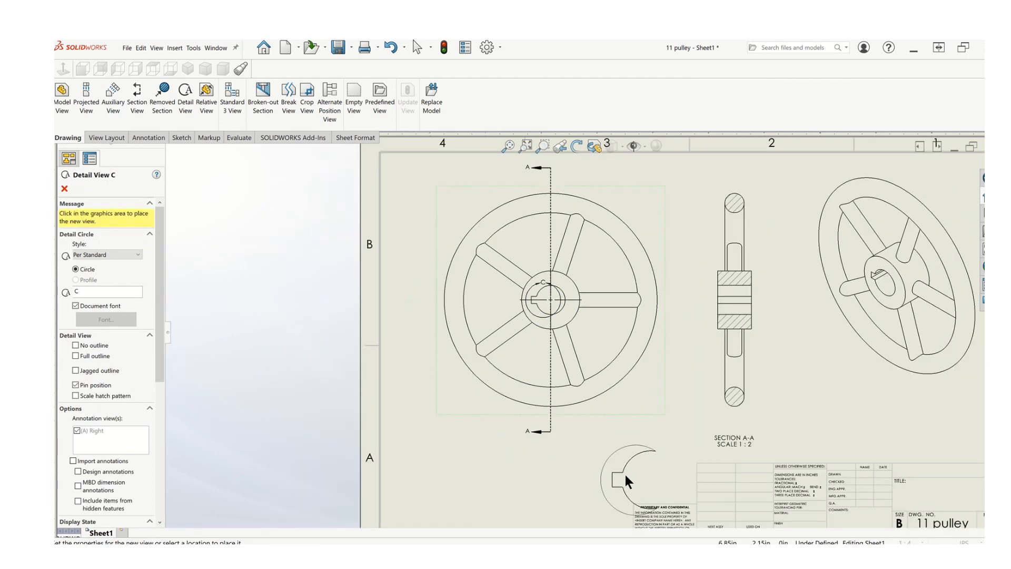
{"action": "key", "text": "f"}
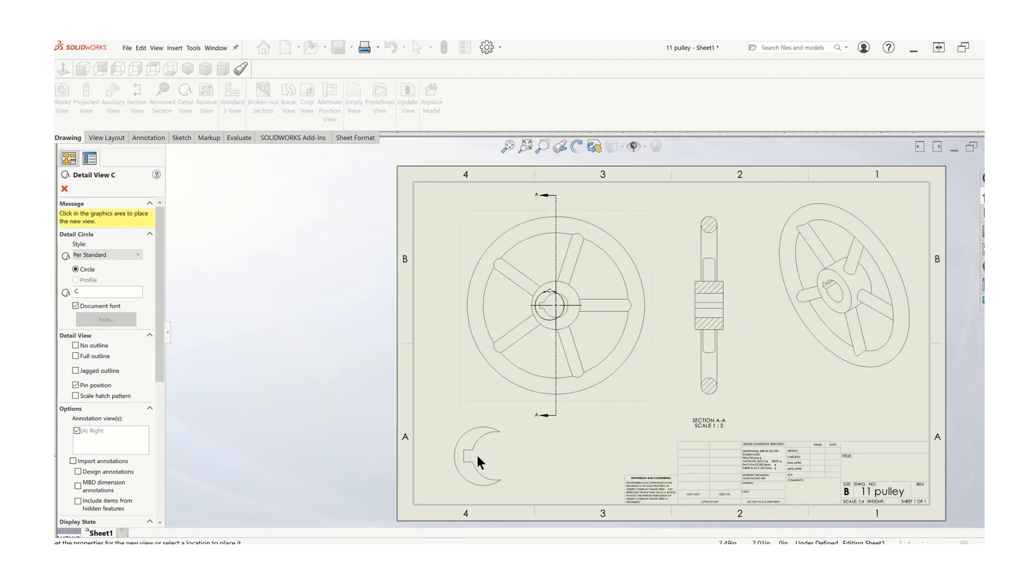
{"action": "left_click", "coordinate": [479, 450]}
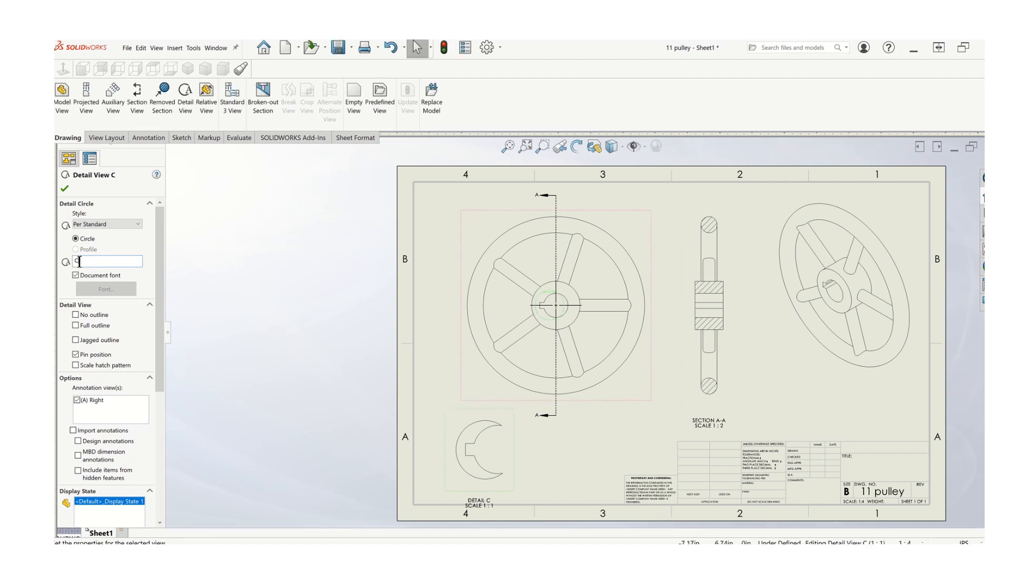
Step: Label the new detail view B and move it up so its caption clears the sheet border
{"action": "type", "text": "B"}
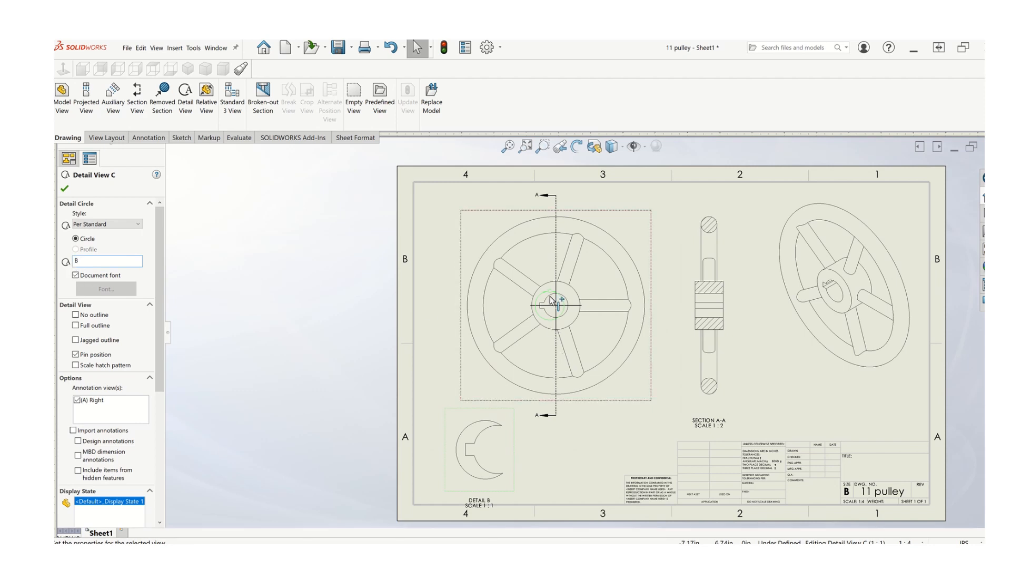
{"action": "left_click", "coordinate": [64, 189]}
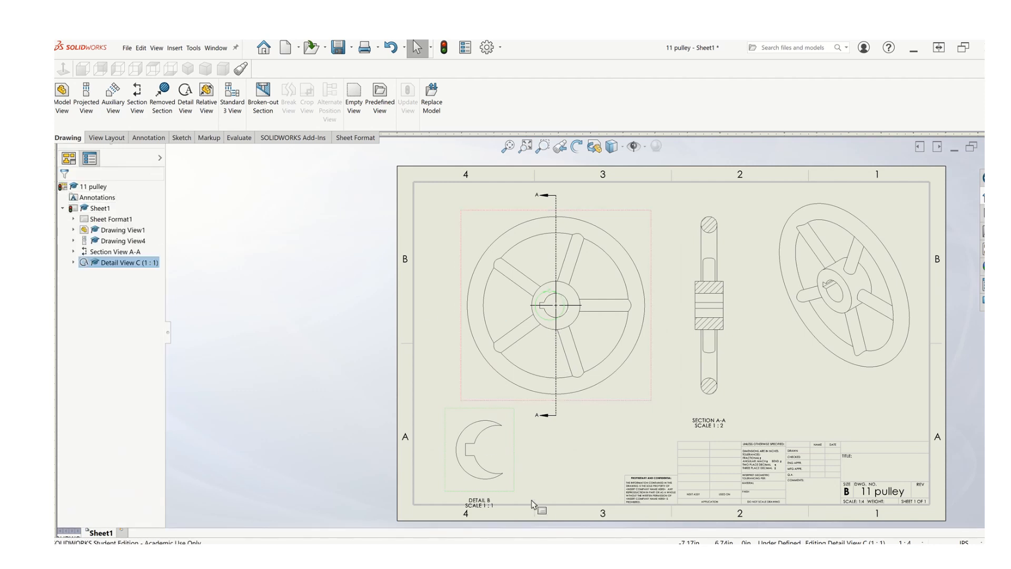
{"action": "scroll", "coordinate": [547, 366], "scroll_direction": "up", "scroll_amount": 2}
{"action": "left_click_drag", "start_coordinate": [497, 390], "coordinate": [496, 385]}
{"action": "scroll", "coordinate": [600, 419], "scroll_direction": "up", "scroll_amount": 3}
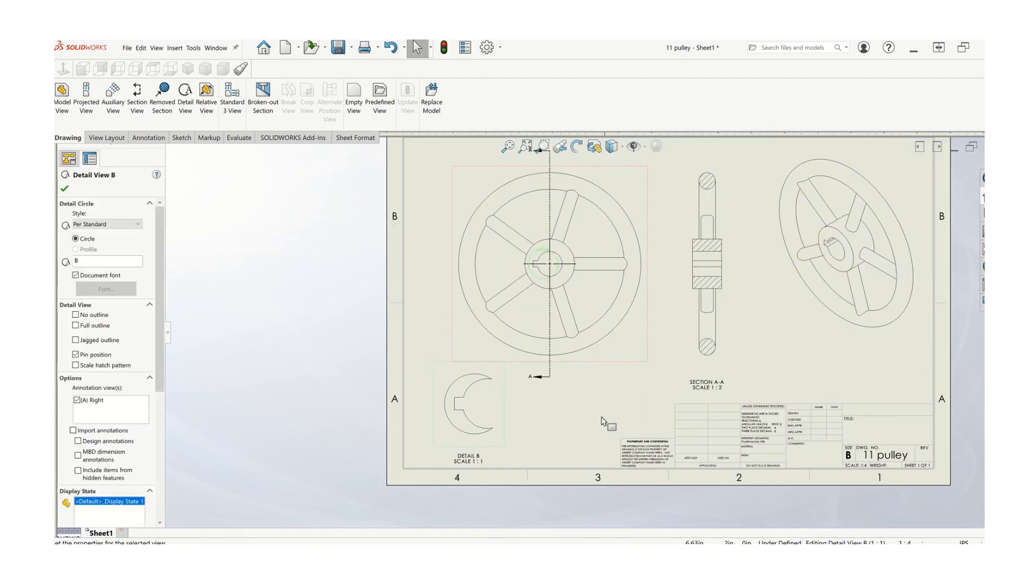
{"action": "left_click", "coordinate": [598, 418]}
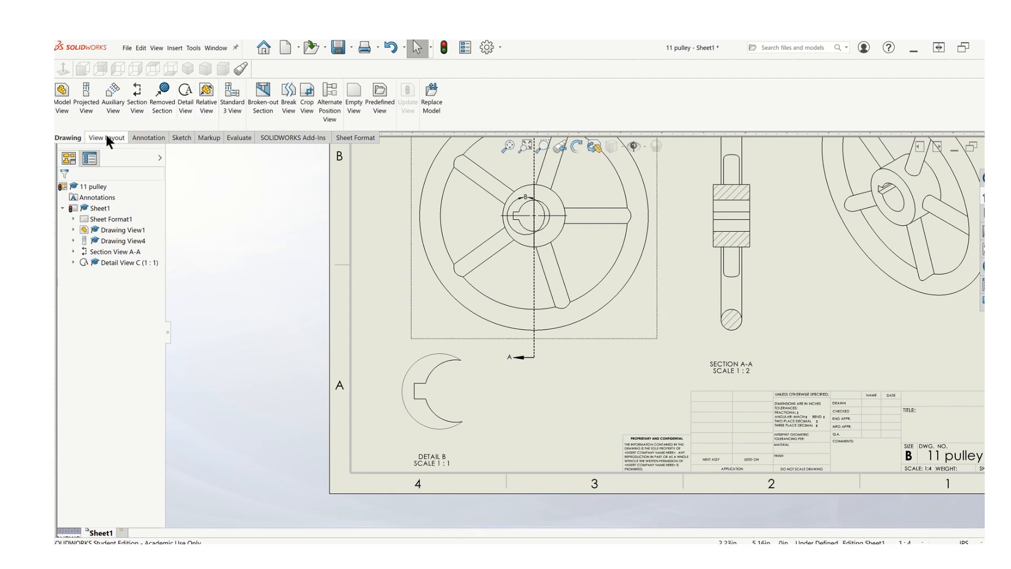
Step: Add a center mark to the bore arc in the new detail view B
{"action": "left_click", "coordinate": [139, 137]}
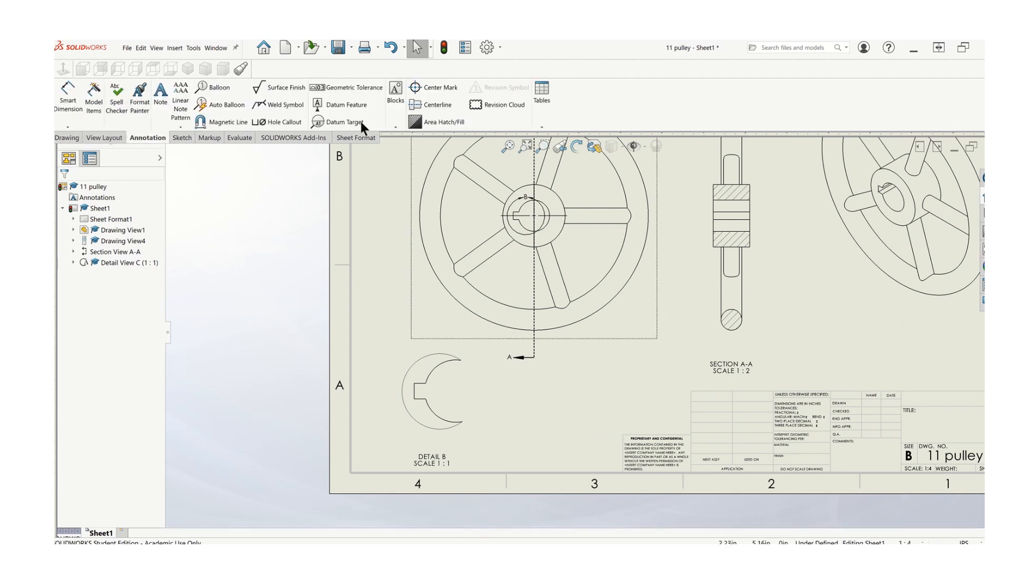
{"action": "left_click", "coordinate": [419, 90]}
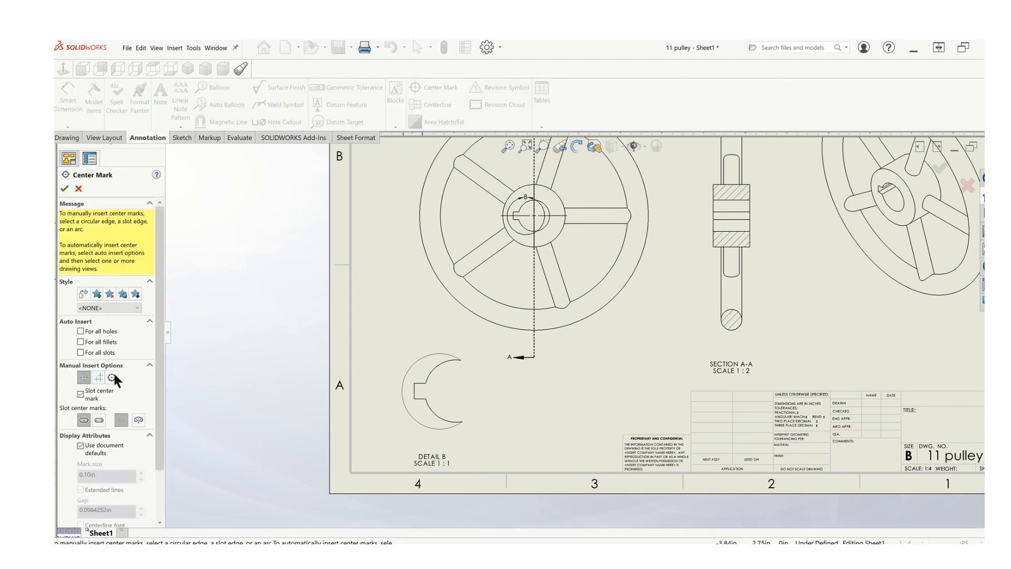
{"action": "left_click", "coordinate": [428, 380]}
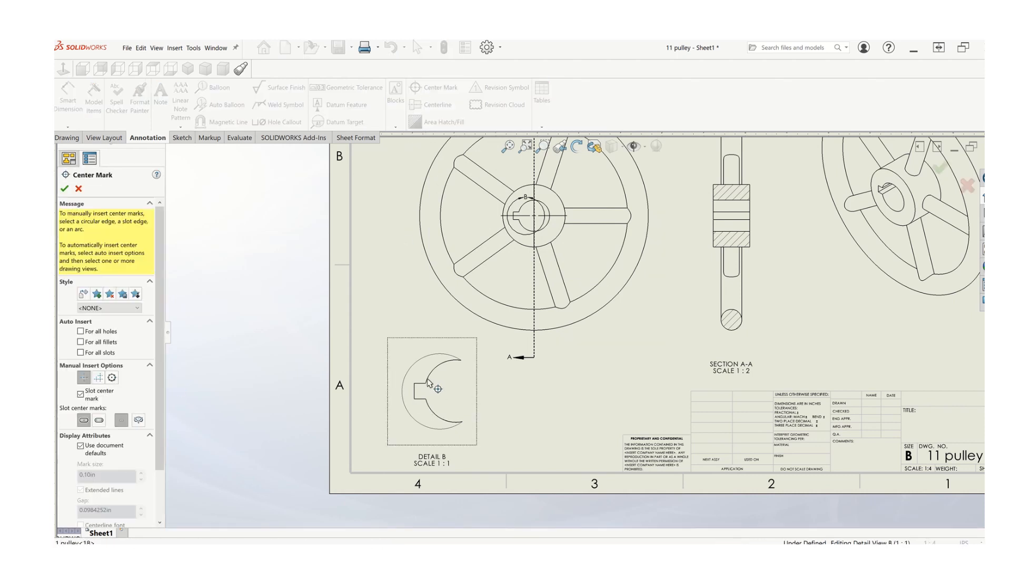
{"action": "left_click", "coordinate": [65, 190]}
Step: Dimension the keyway's width in the new detail view B, placing the dimension outside the detail circle
{"action": "key", "text": "d"}
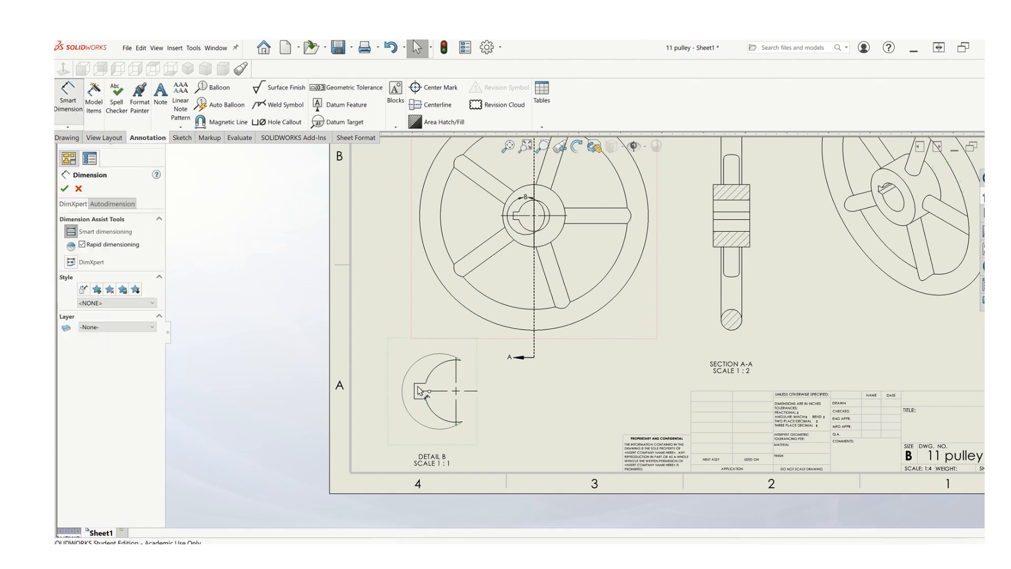
{"action": "scroll", "coordinate": [422, 394], "scroll_direction": "down", "scroll_amount": 3}
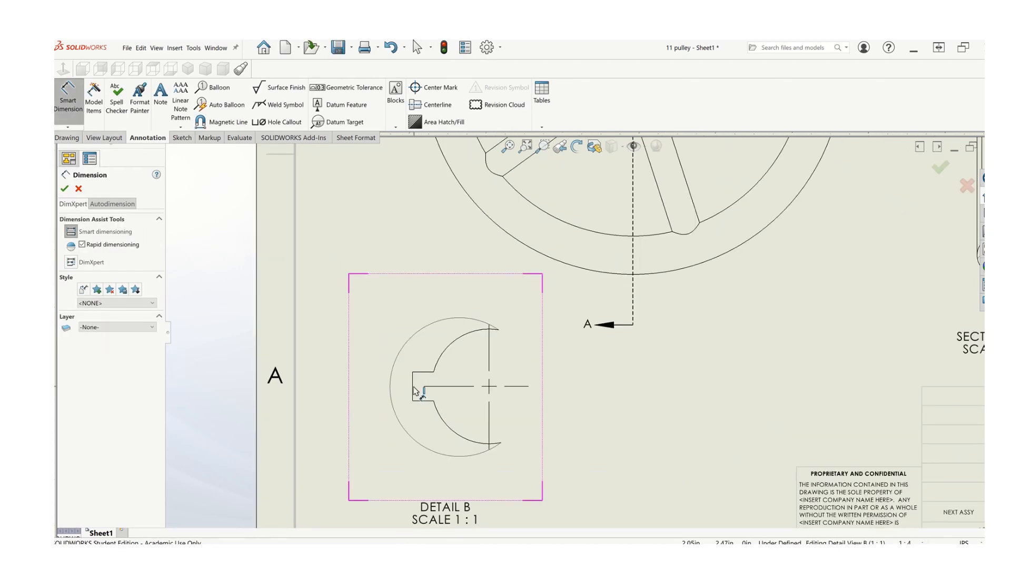
{"action": "left_click", "coordinate": [412, 386]}
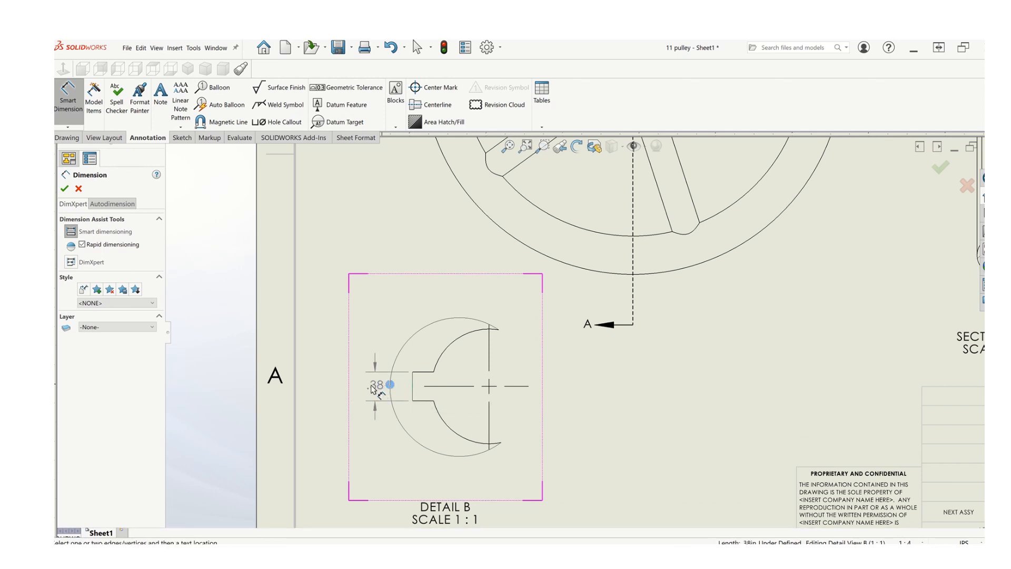
{"action": "left_click", "coordinate": [362, 388]}
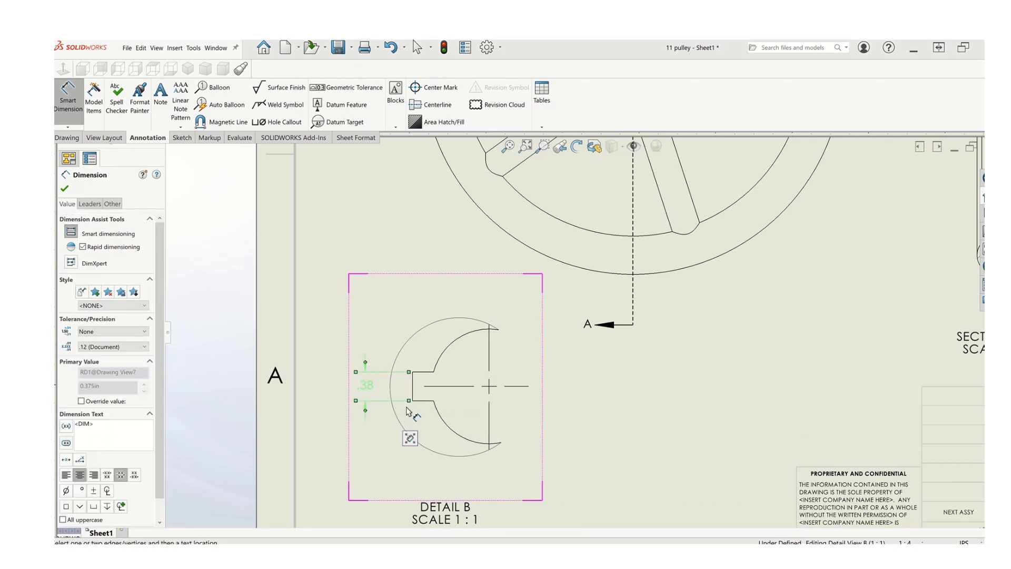
Step: Dimension the distance from the keyway's end edge to the bore's center mark, placing it above detail view B
{"action": "left_click", "coordinate": [415, 392]}
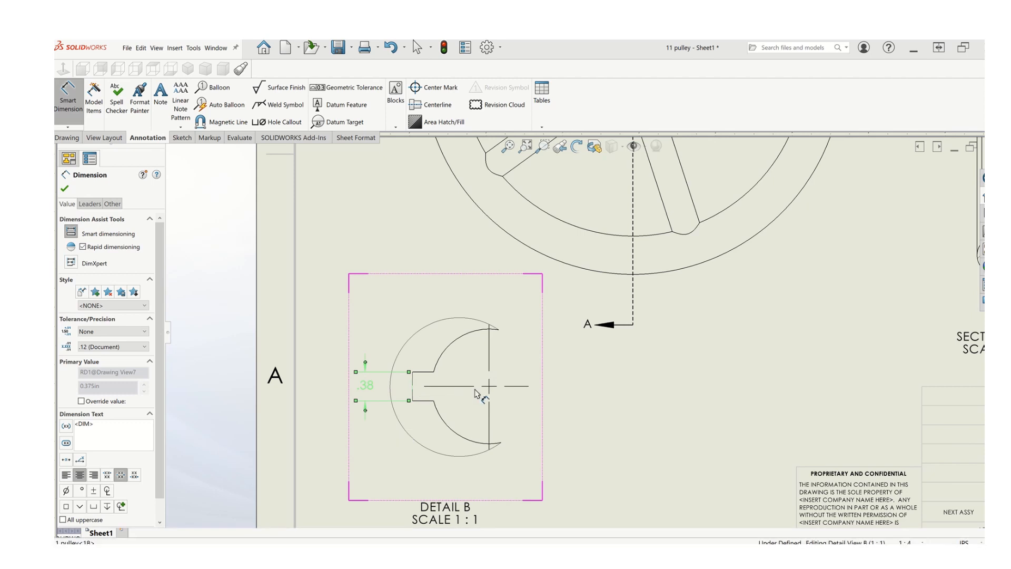
{"action": "left_click", "coordinate": [447, 315]}
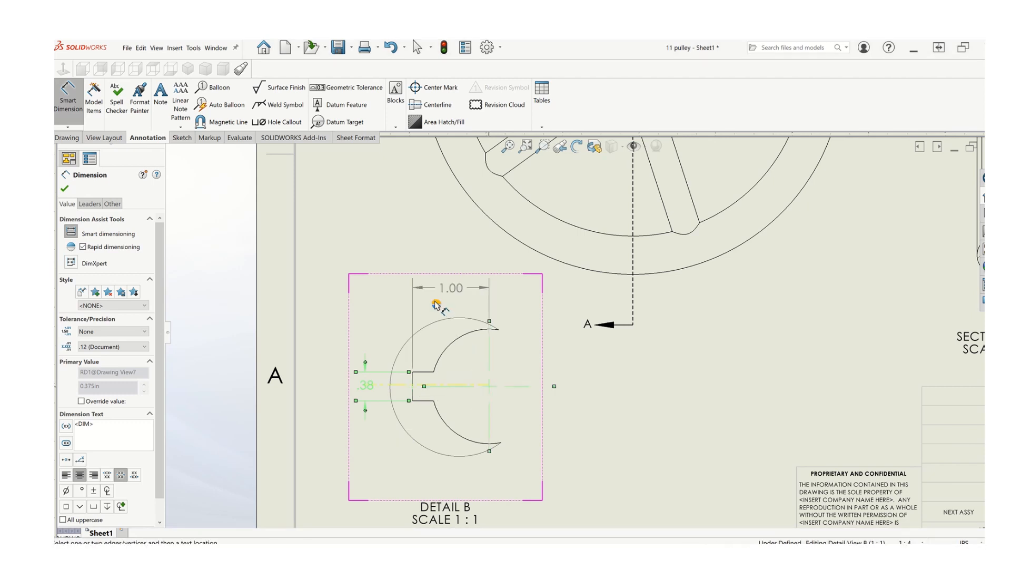
{"action": "left_click", "coordinate": [448, 308]}
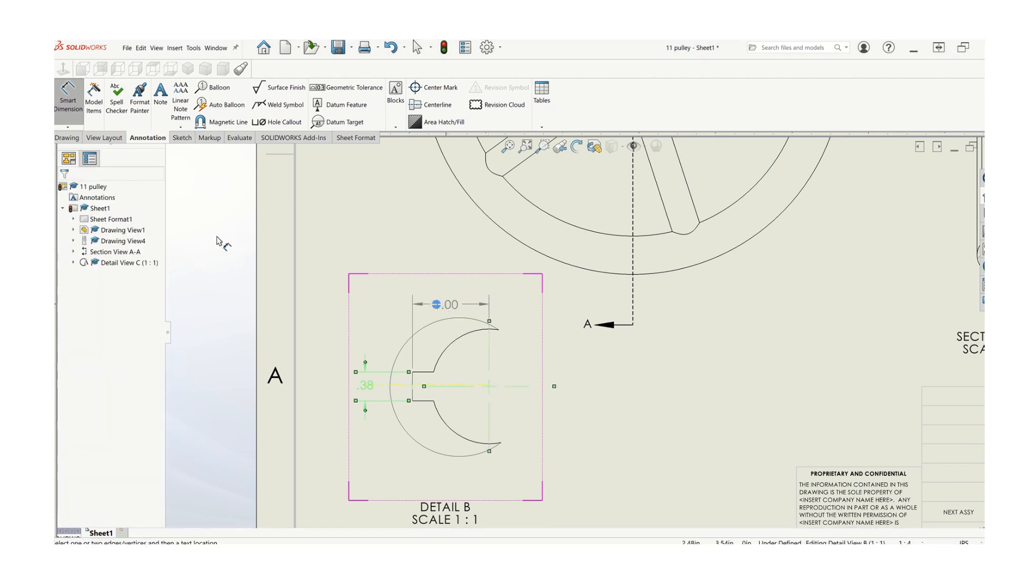
{"action": "left_click", "coordinate": [598, 425]}
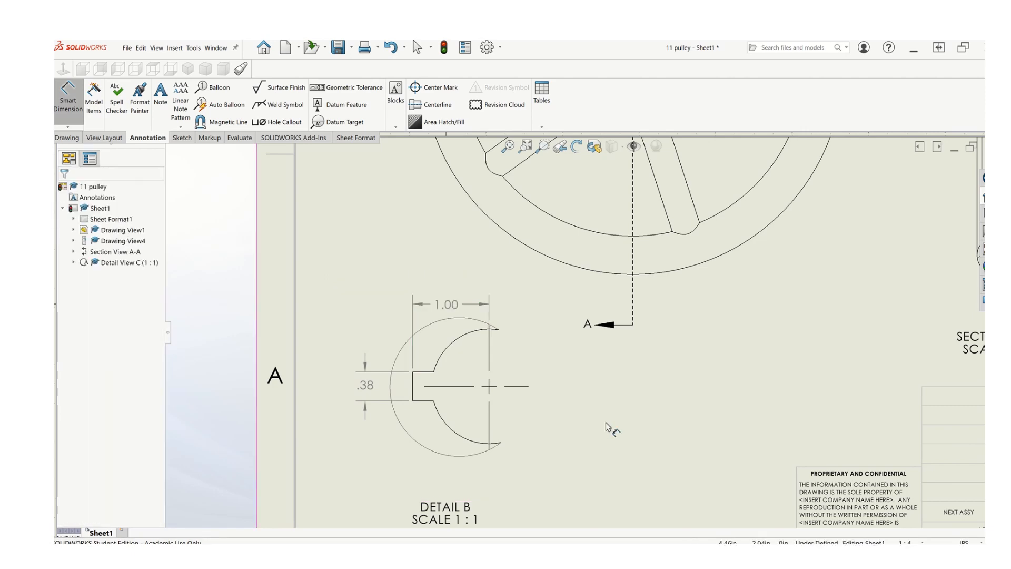
{"action": "scroll", "coordinate": [606, 429], "scroll_direction": "up", "scroll_amount": 3}
{"action": "key", "text": "f"}
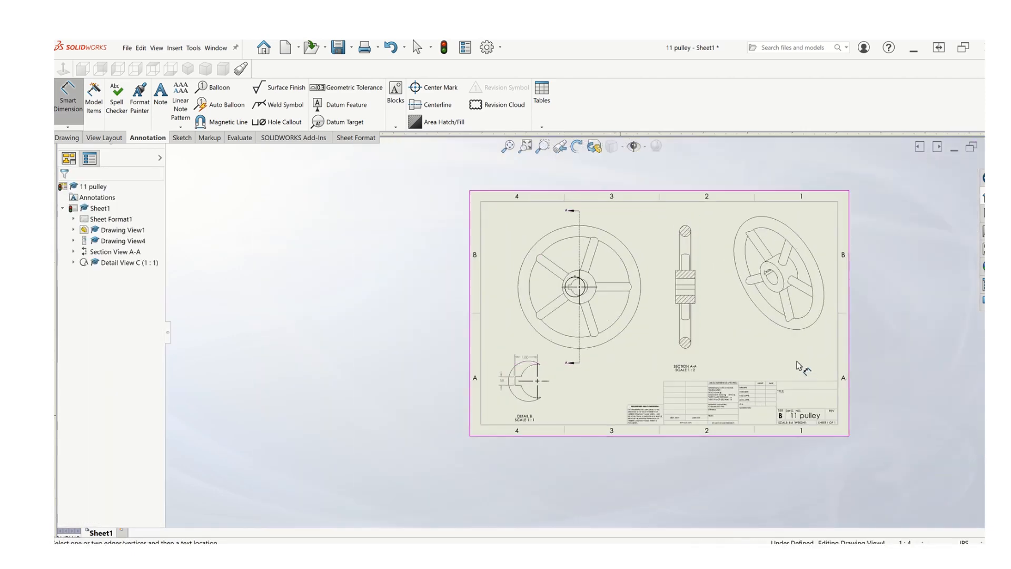
{"action": "scroll", "coordinate": [797, 373], "scroll_direction": "down", "scroll_amount": 1}
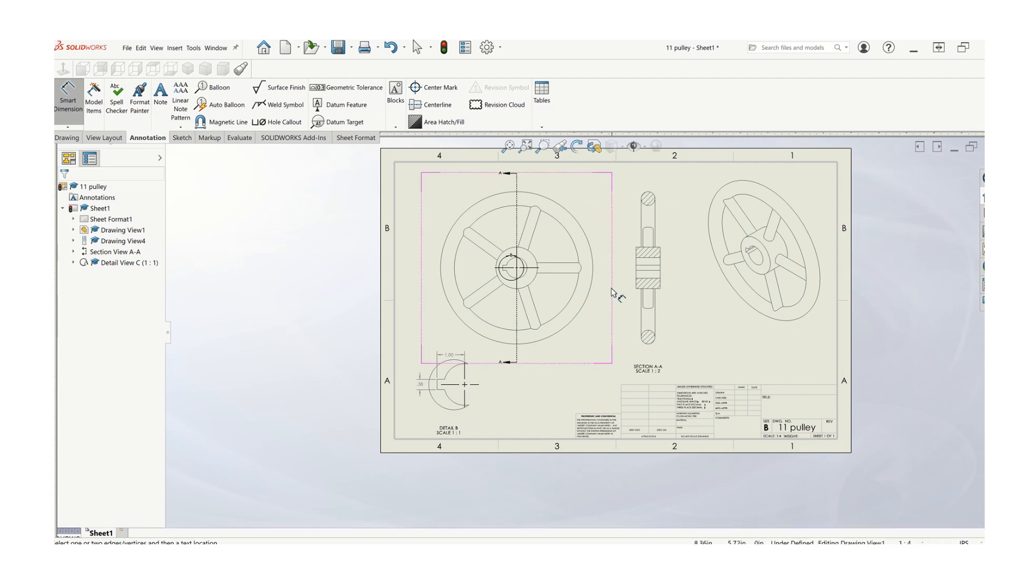
{"action": "scroll", "coordinate": [617, 294], "scroll_direction": "down", "scroll_amount": 1}
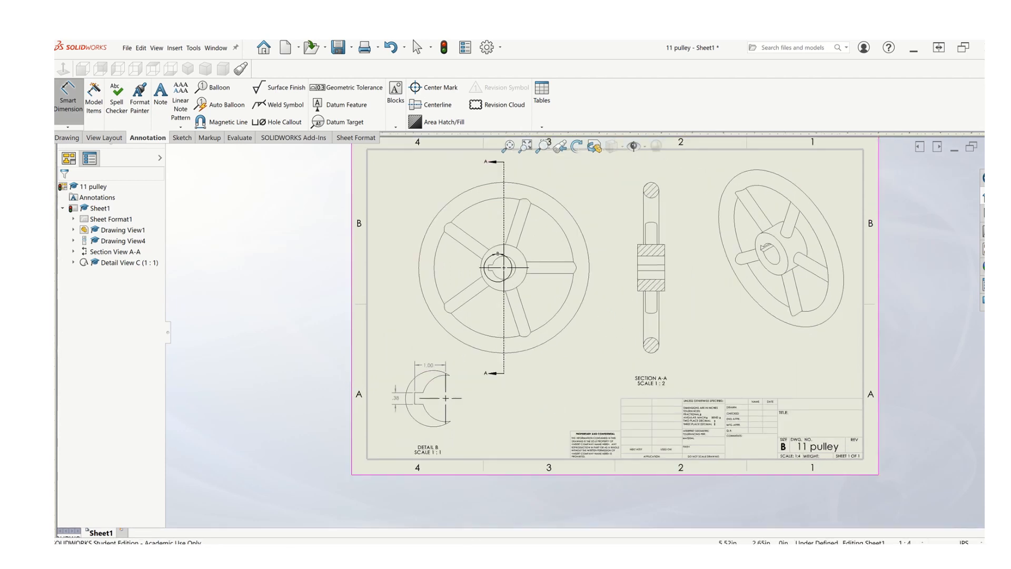
{"action": "mouse_move", "coordinate": [499, 555]}
{"action": "left_click", "coordinate": [472, 533]}
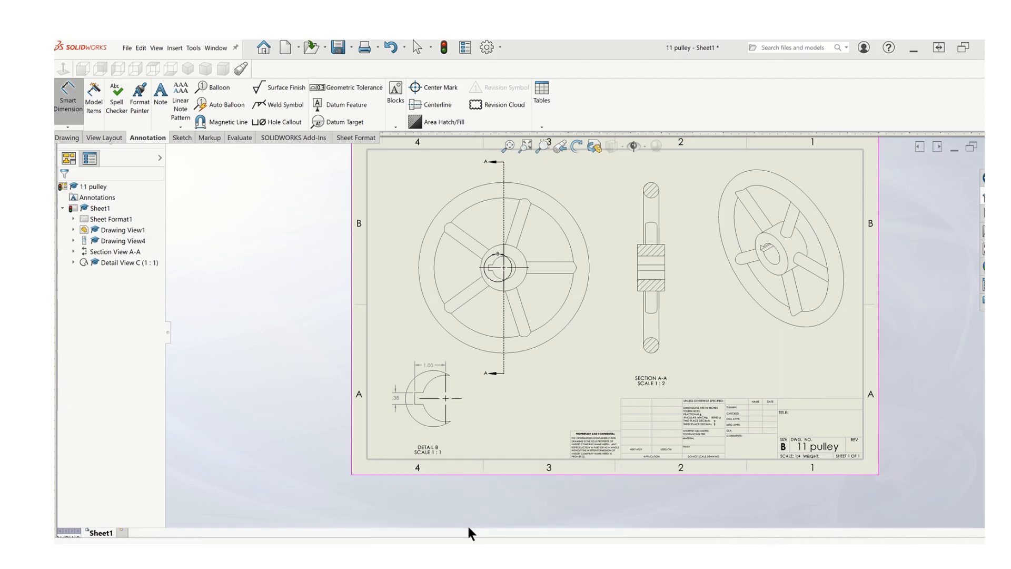